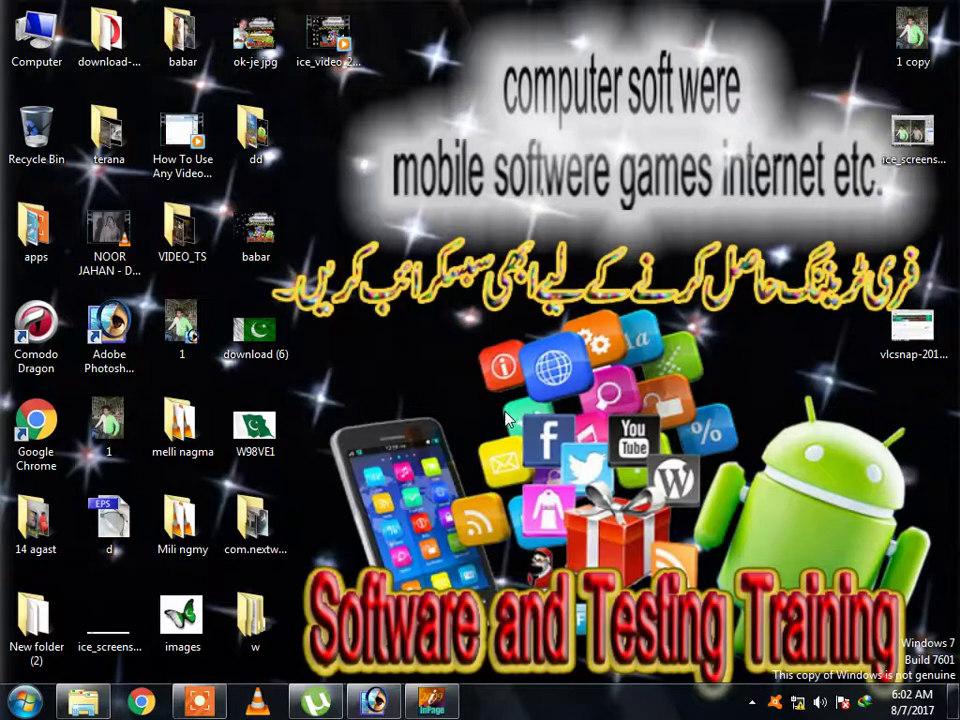
Restore the InPage window showing the 'ALL VIDEOS FUNNY AND OTHER' document
left_click(429, 698)
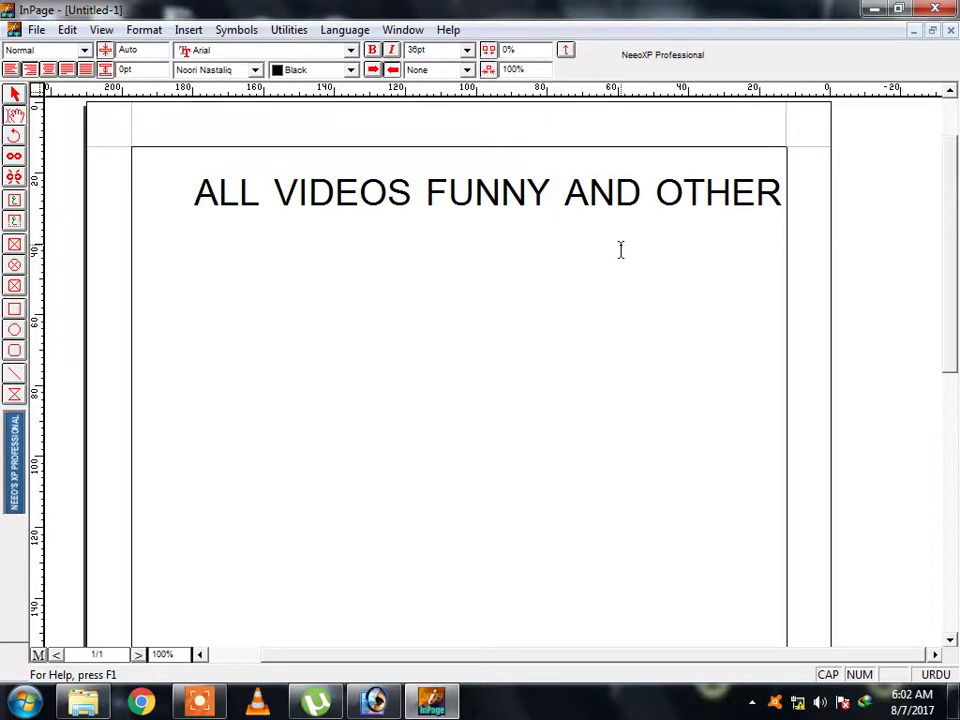
Export the InPage page as an Encapsulated PostScript file named A.eps to the Desktop
left_click(37, 29)
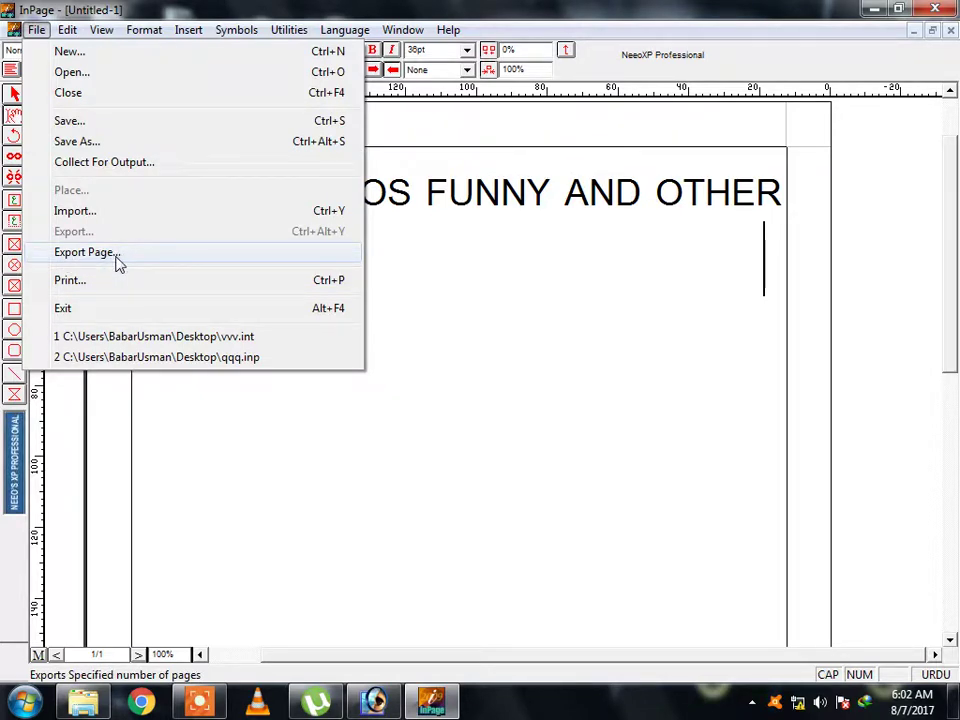
left_click(117, 262)
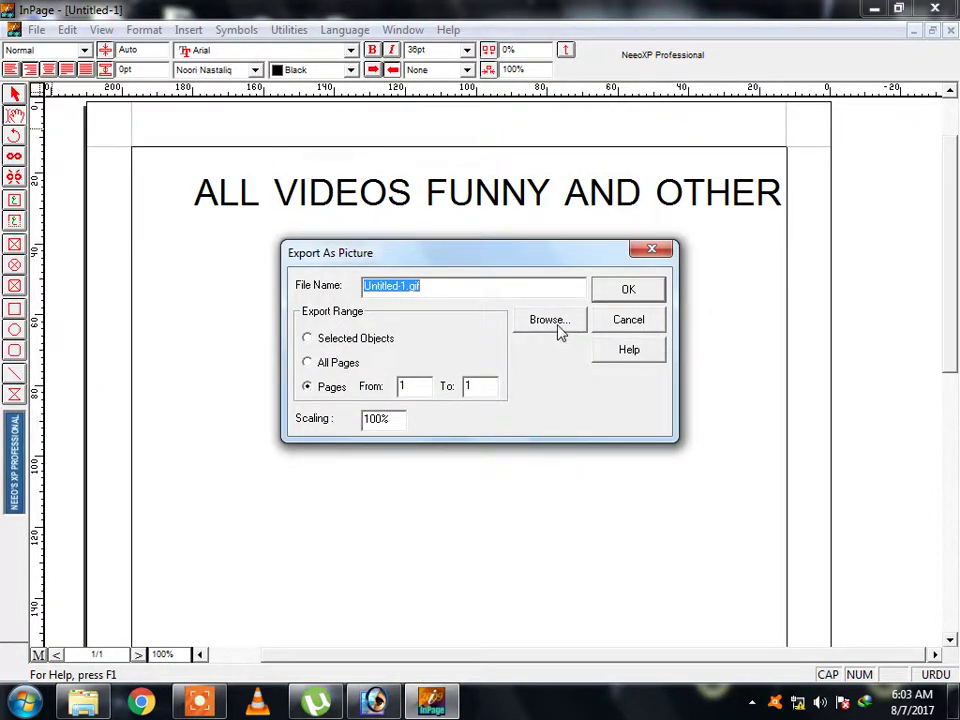
left_click(556, 325)
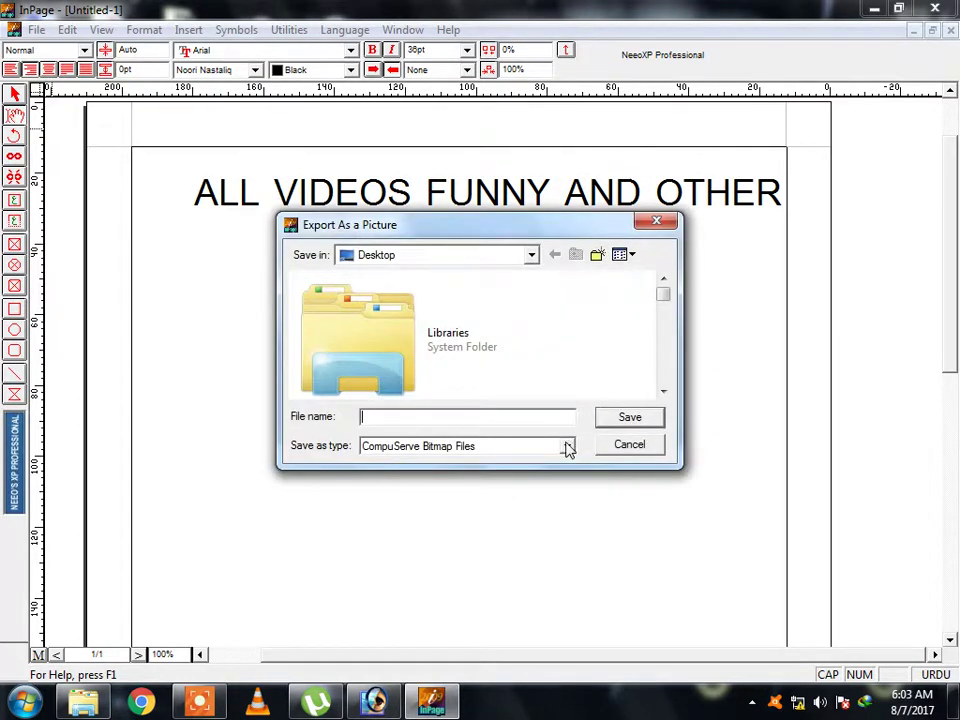
left_click(567, 447)
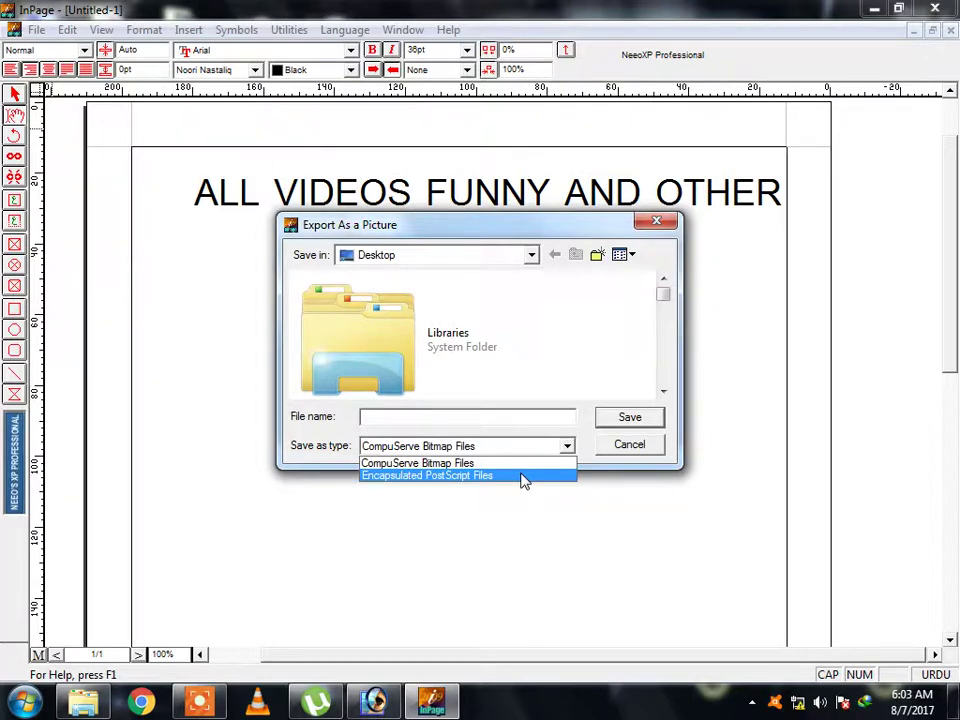
left_click(522, 477)
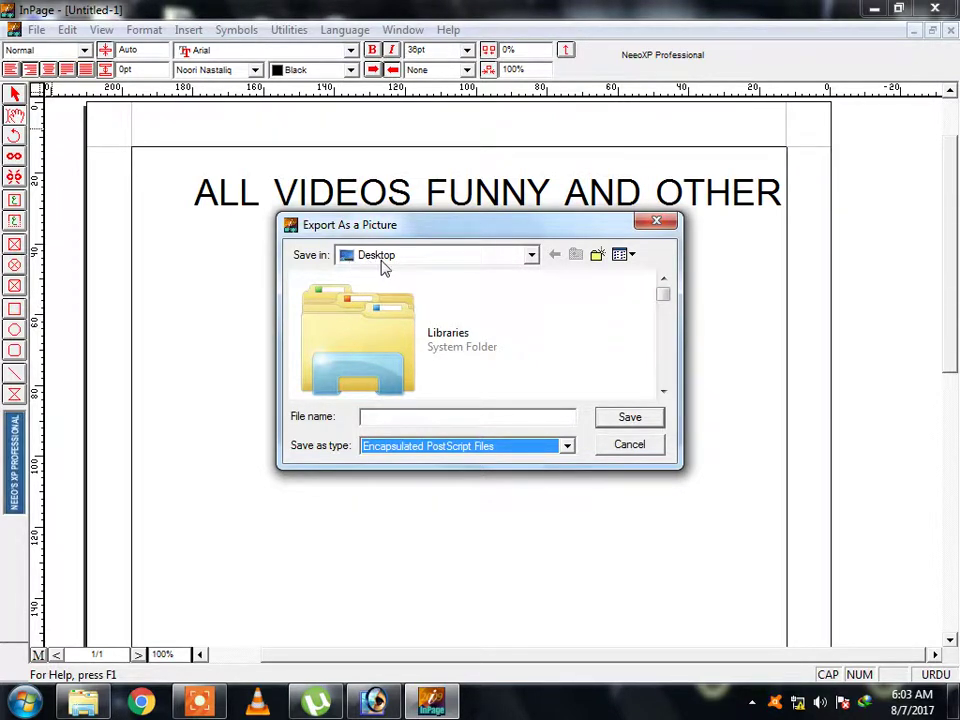
left_click(429, 416)
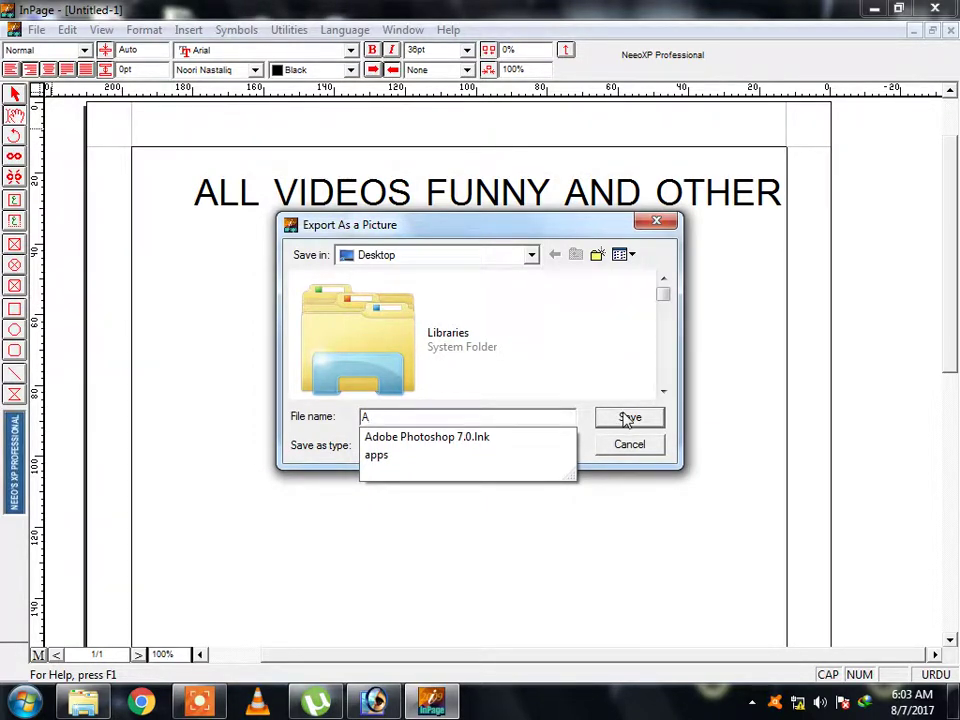
left_click(628, 419)
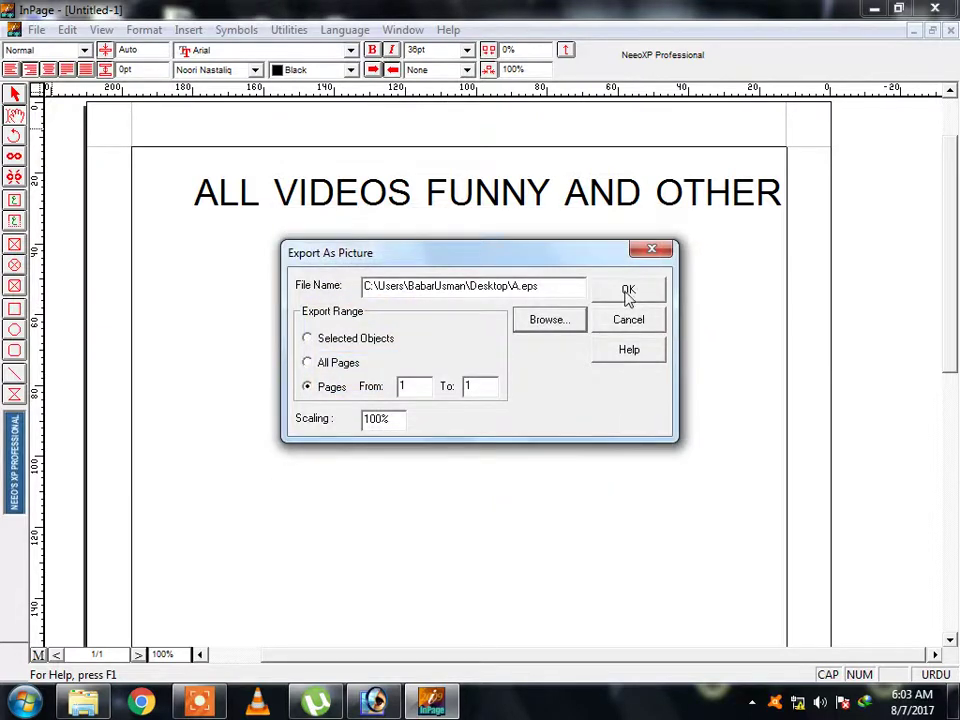
left_click(628, 291)
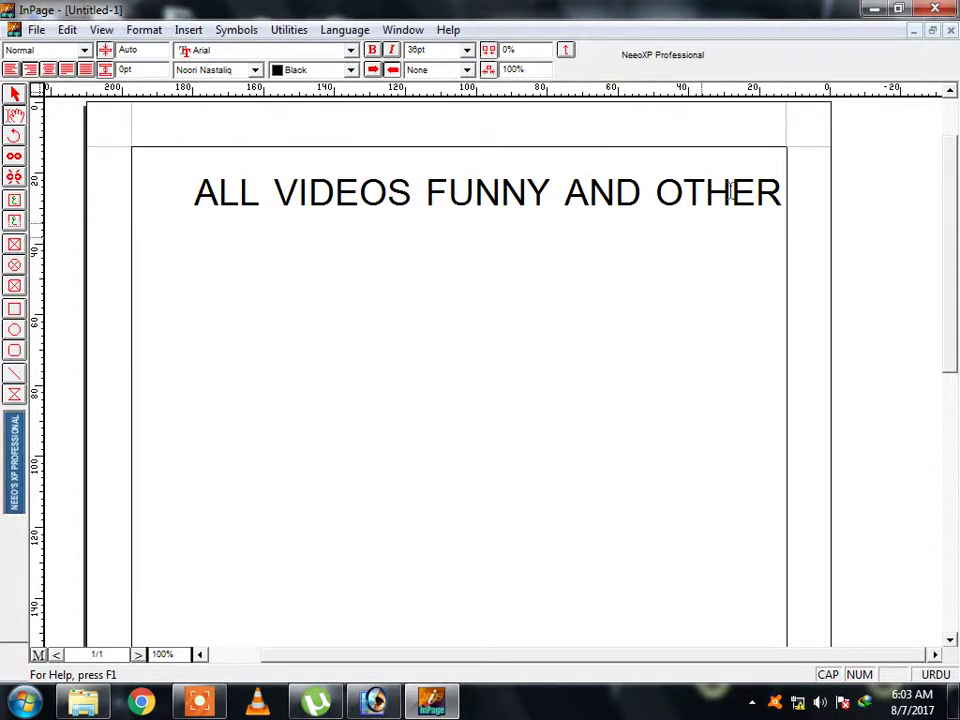
Minimize InPage and open the desktop's A.eps file in Photoshop
left_click(875, 10)
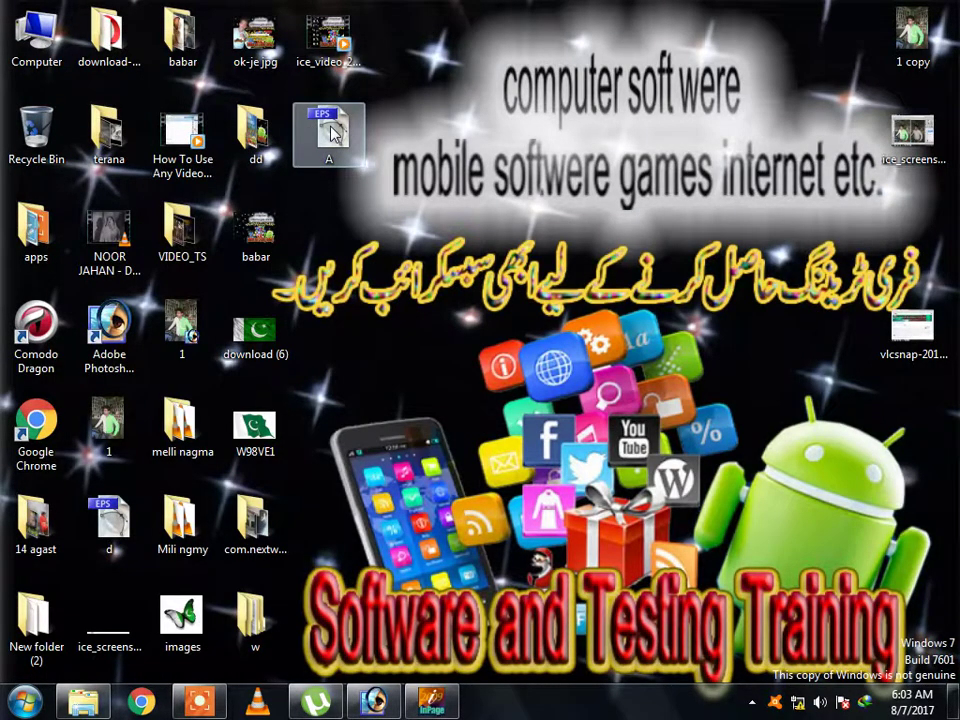
left_click(333, 133)
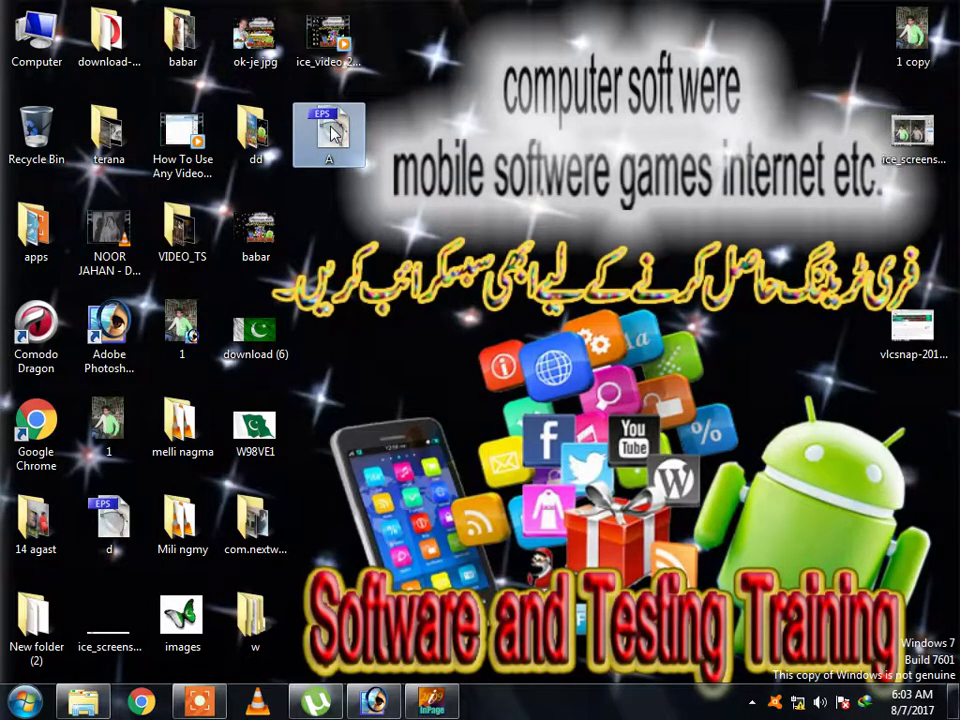
double_click(333, 133)
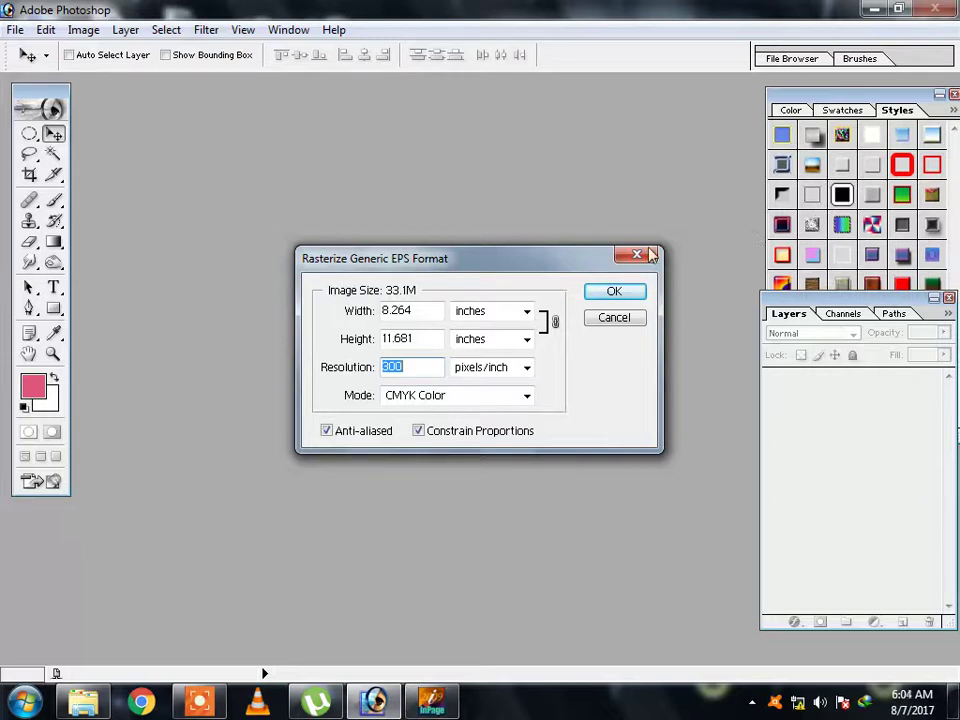
Accept the 300 pixels/inch CMYK rasterize settings to open A.eps as a transparent layer
left_click(609, 292)
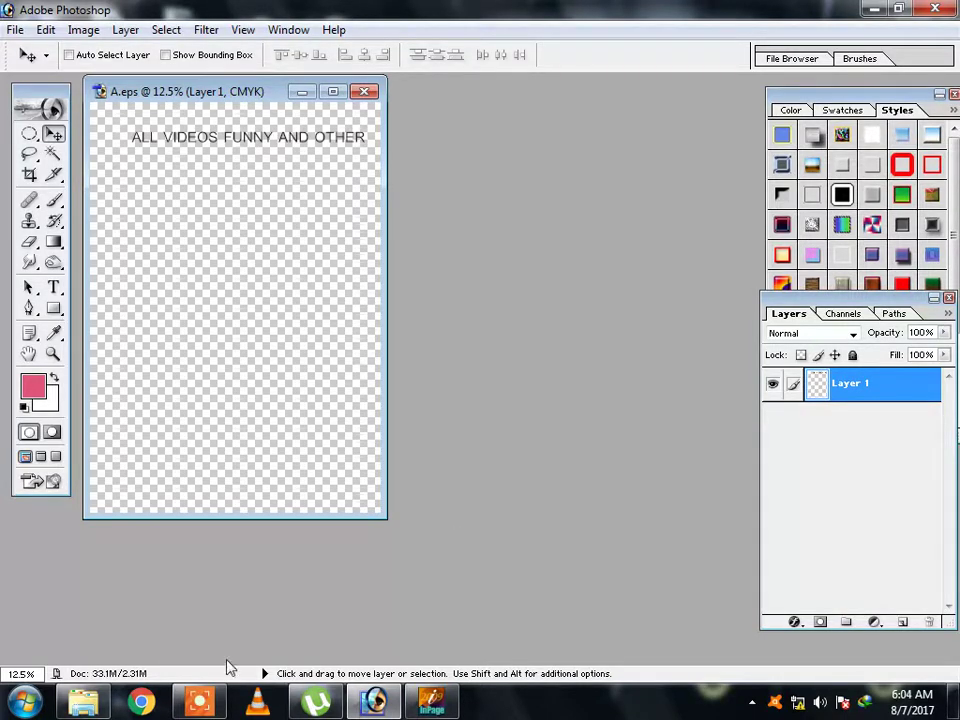
left_click(215, 705)
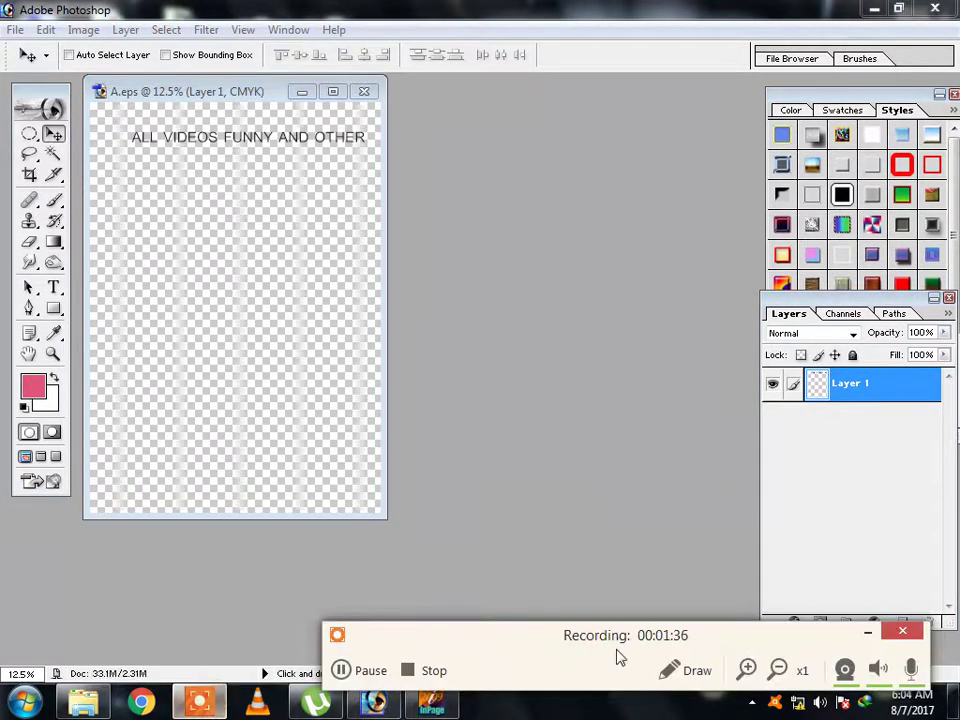
left_click(372, 674)
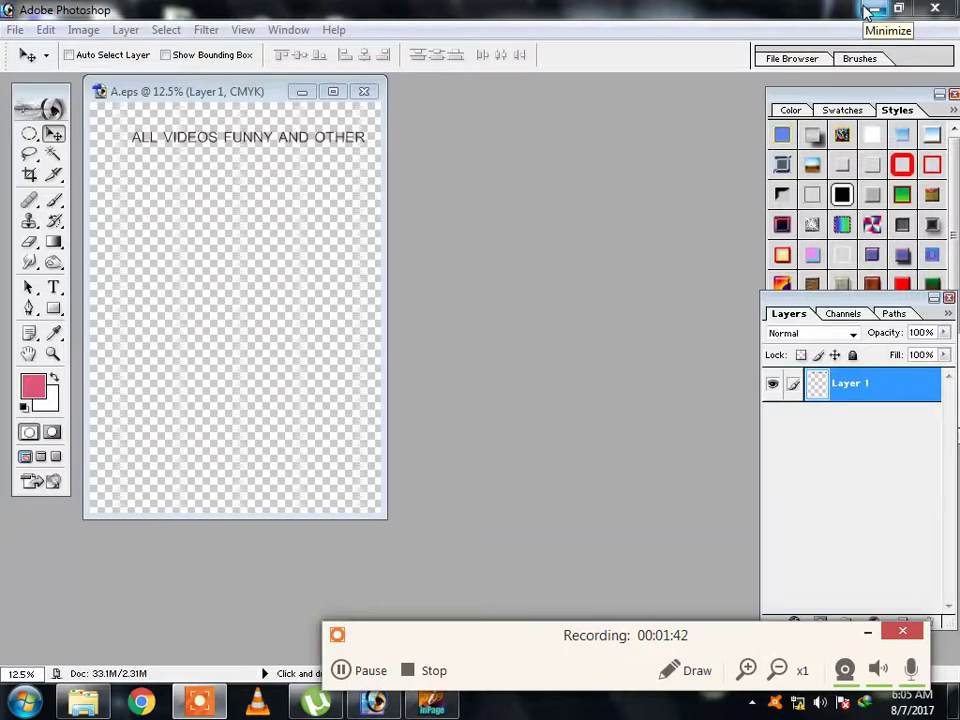
In the dd folder, select the Subscribe, Comments, green Subscribe, YouTube Android, Like and tools images
left_click(868, 10)
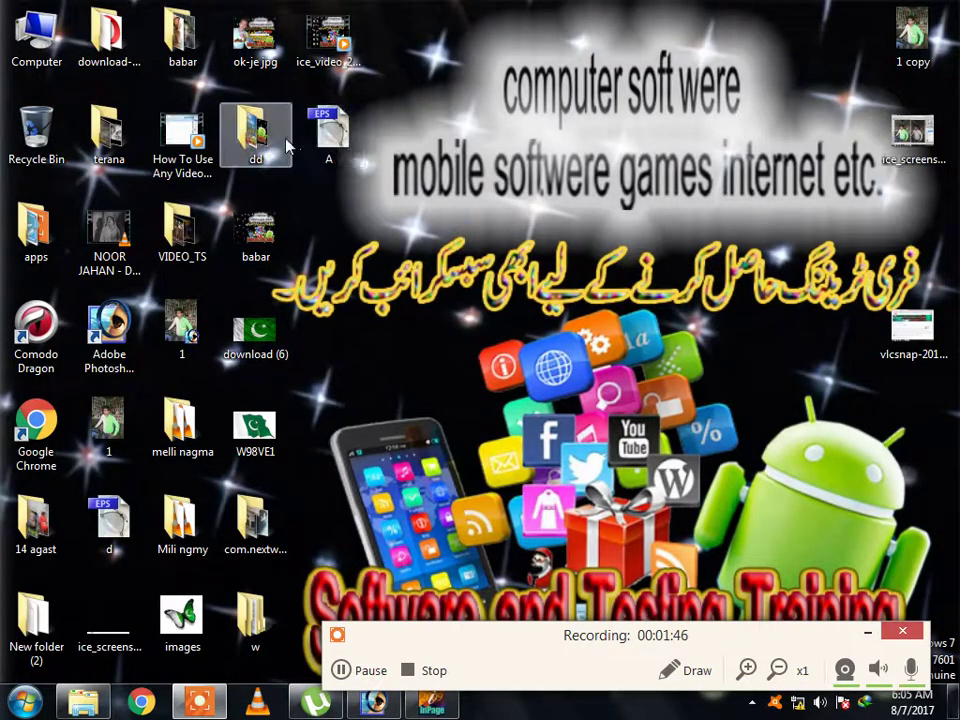
double_click(253, 132)
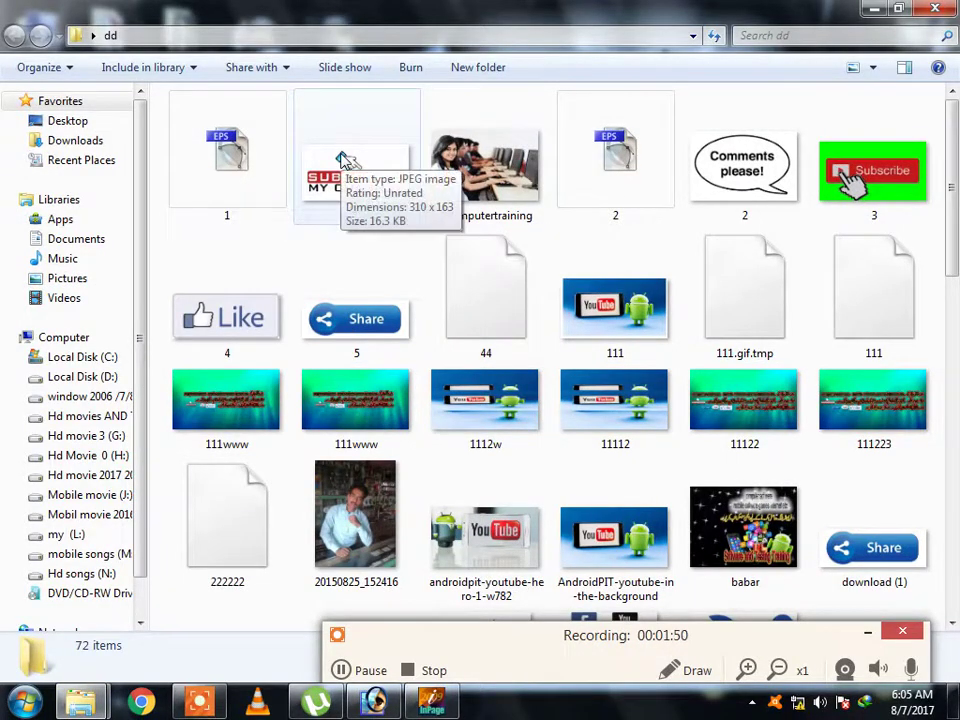
left_click(867, 631)
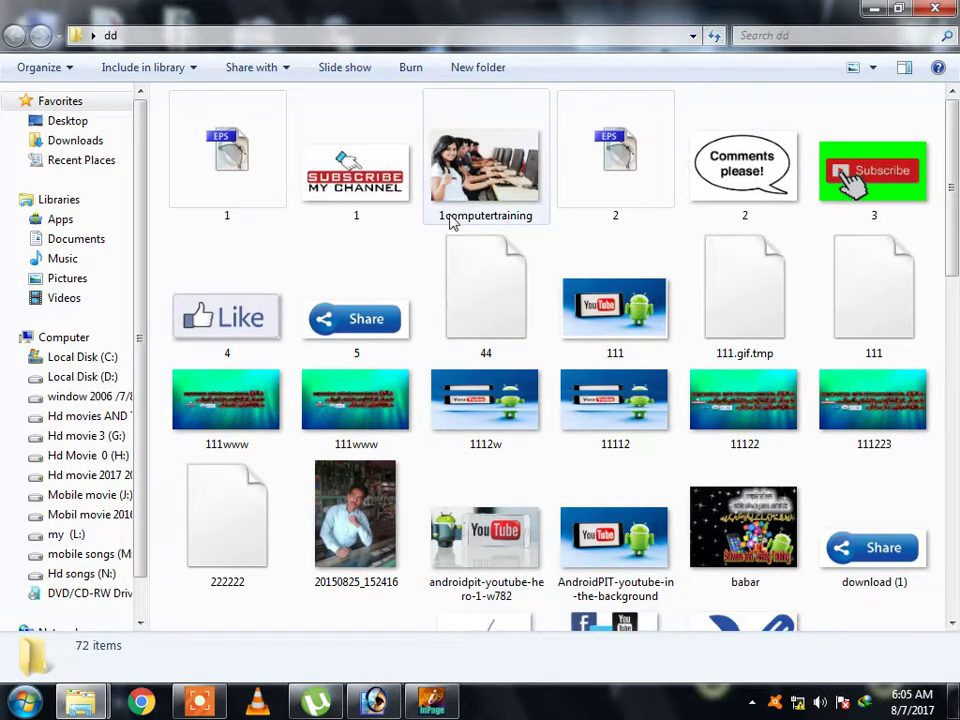
left_click(358, 175)
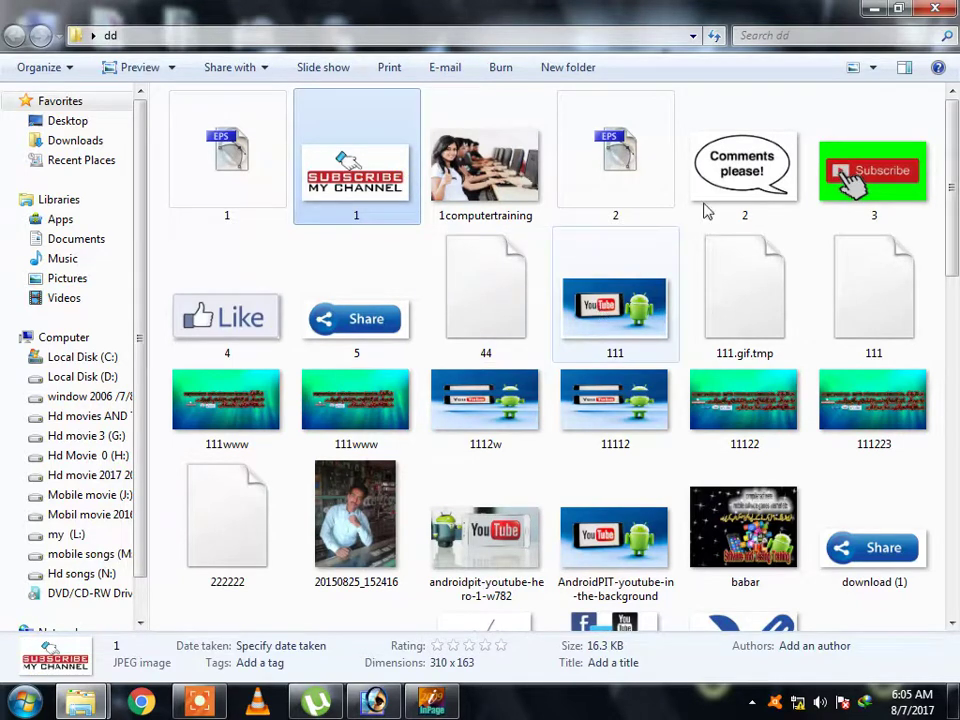
left_click(745, 165)
left_click(870, 170, "ctrl")
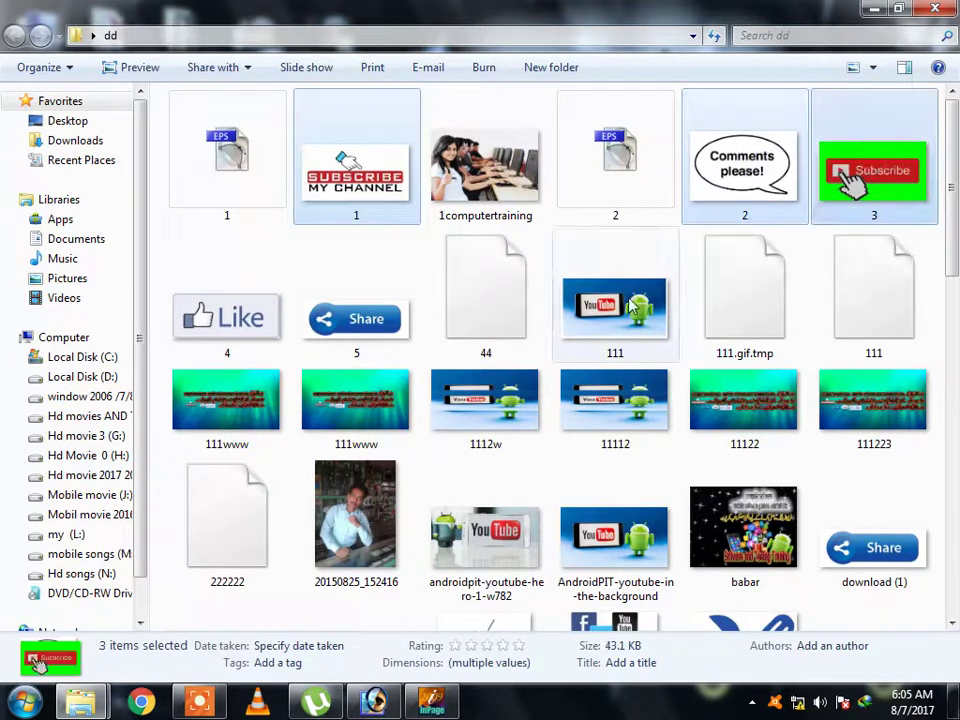
left_click(596, 330, "ctrl")
scroll(580, 375, "down", 3)
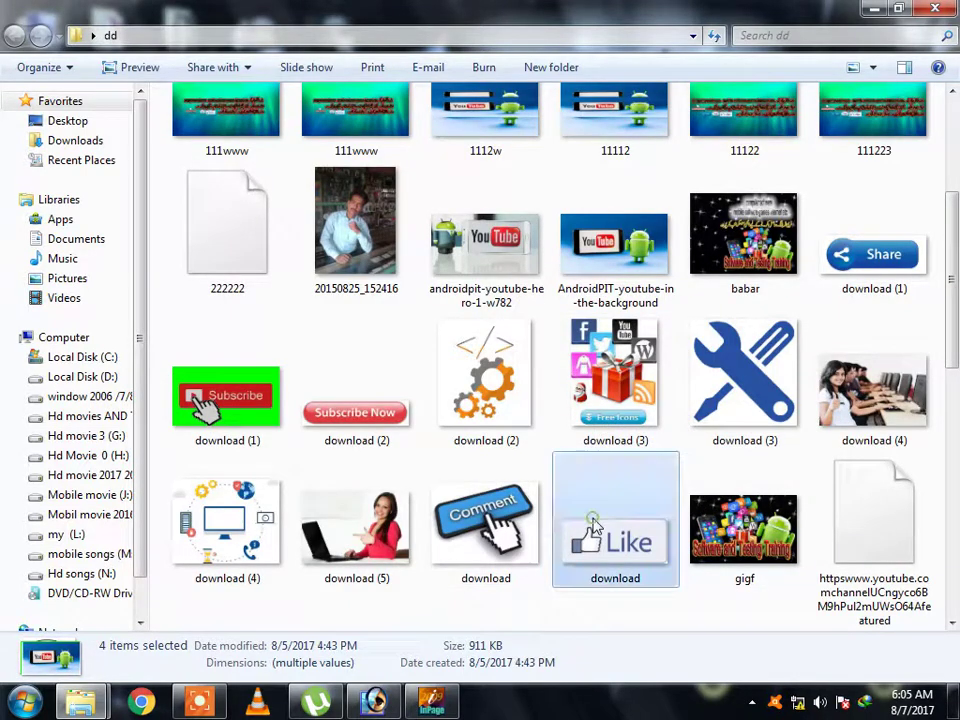
left_click(615, 520, "ctrl")
left_click(710, 395, "ctrl")
Add the computer, monitor, phone apps, code screen and classroom images, and drop all eleven into Photoshop
left_click(225, 520, "ctrl")
scroll(428, 538, "down", 3)
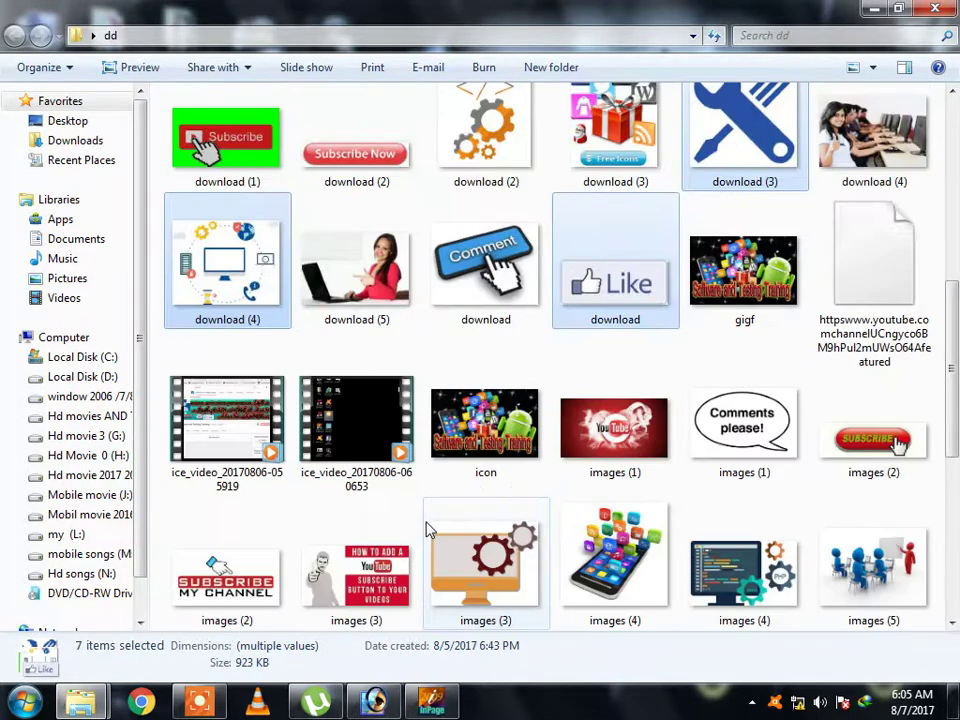
left_click(450, 553, "ctrl")
left_click(598, 530, "ctrl")
scroll(622, 508, "down", 4)
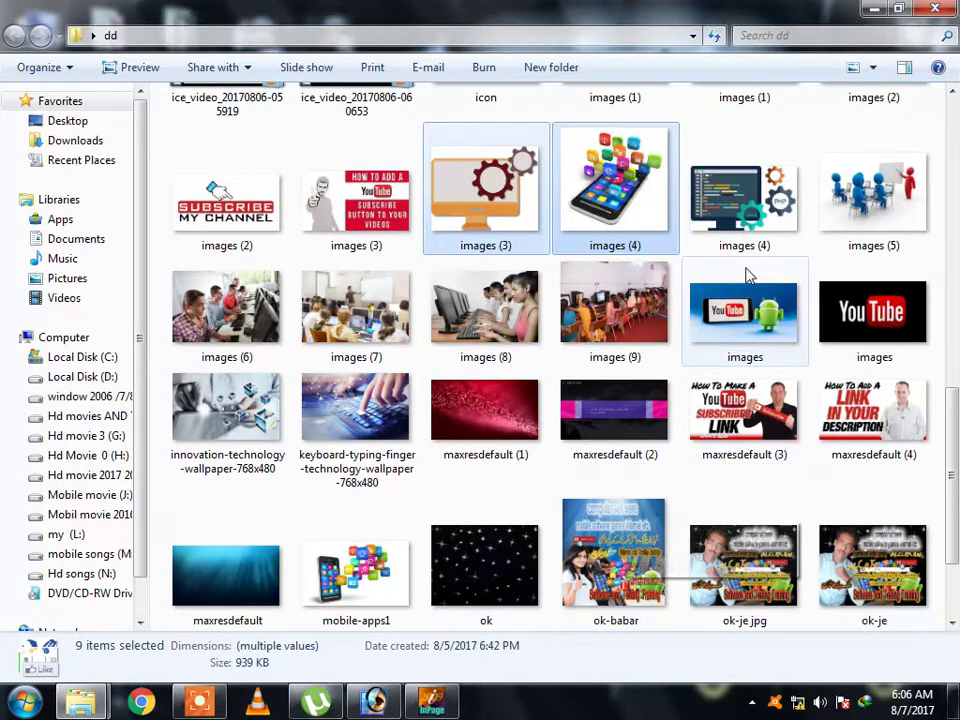
left_click(776, 245, "ctrl")
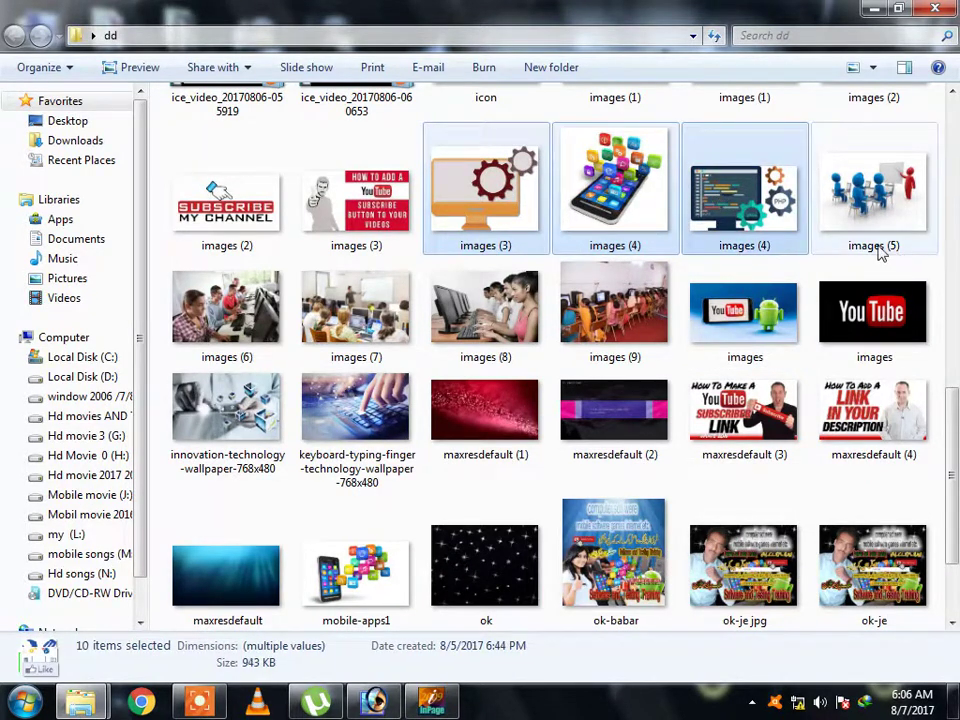
left_click_drag(863, 220, 375, 697)
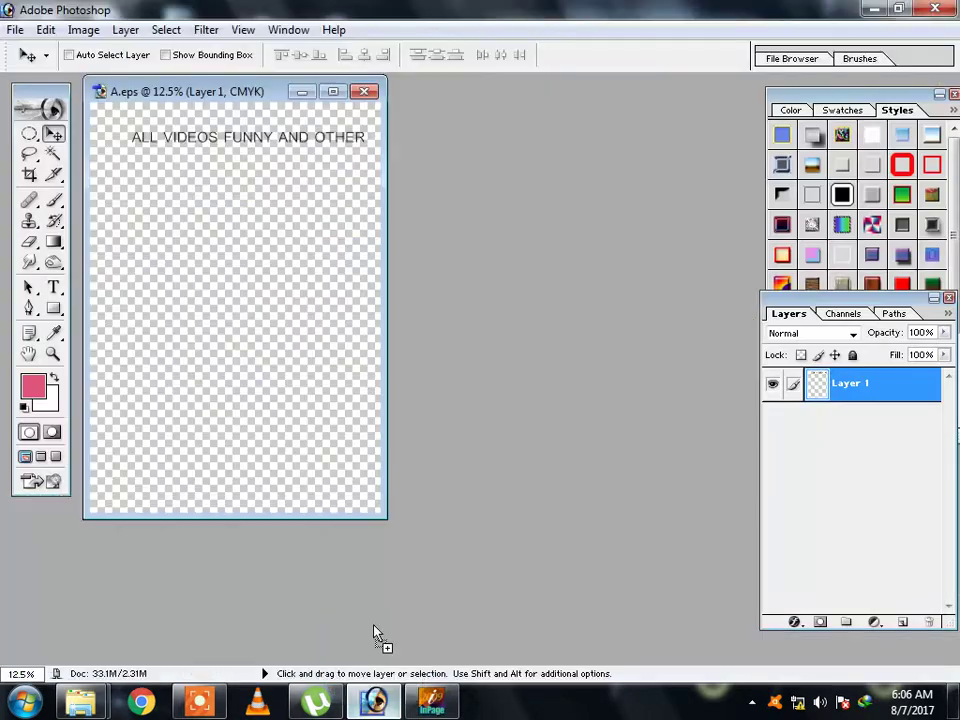
left_click_drag(375, 697, 509, 244)
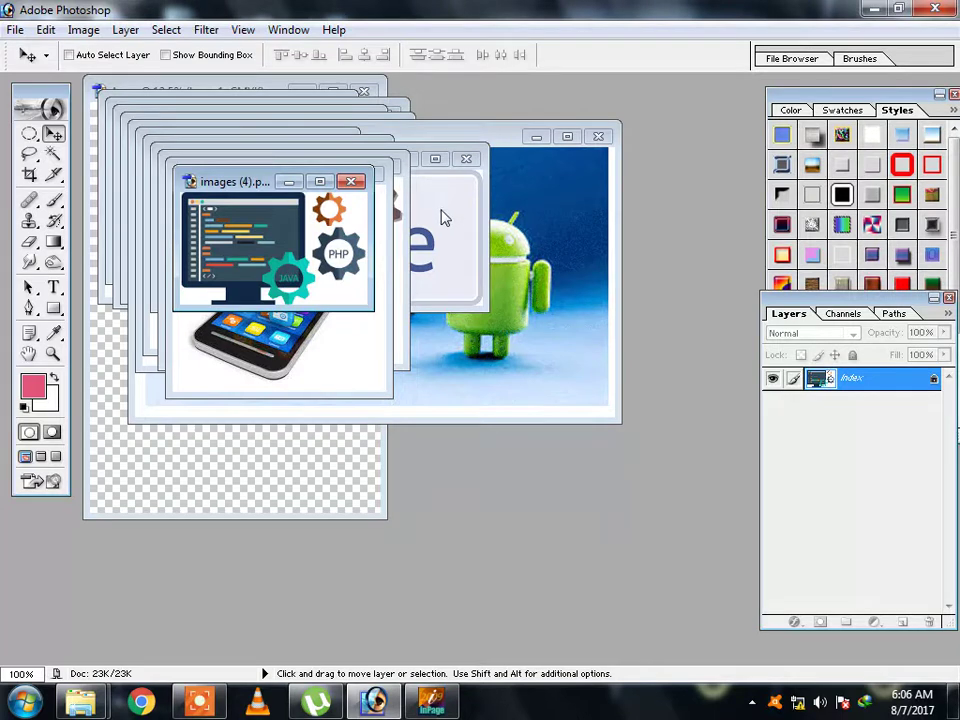
Create a new 768 × 576 Std. PAL document at 300 pixels/inch
left_click(441, 216)
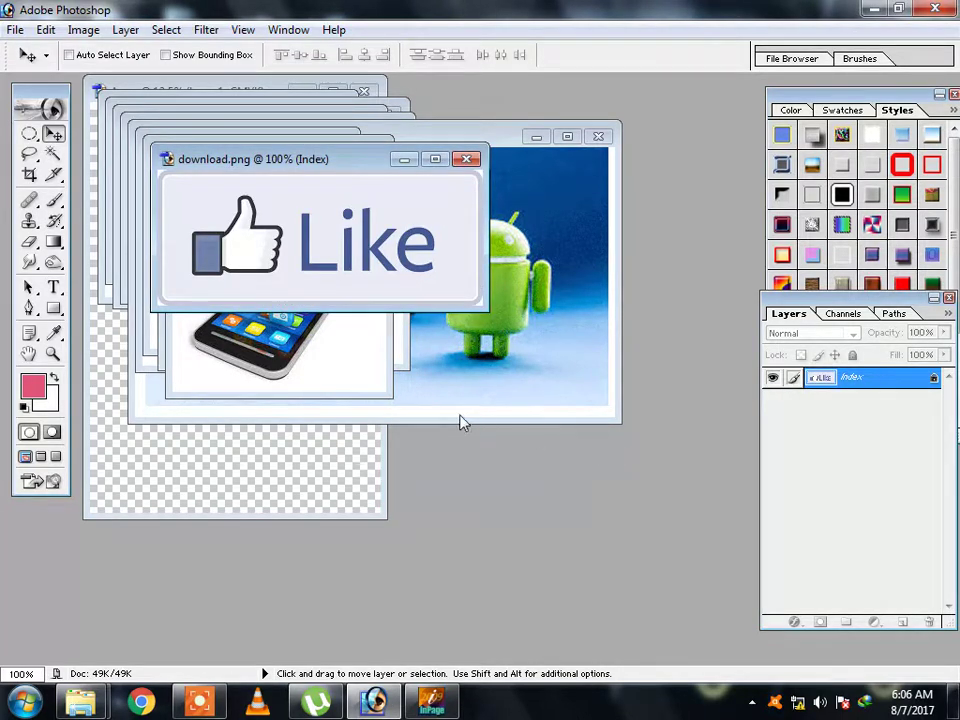
left_click(15, 29)
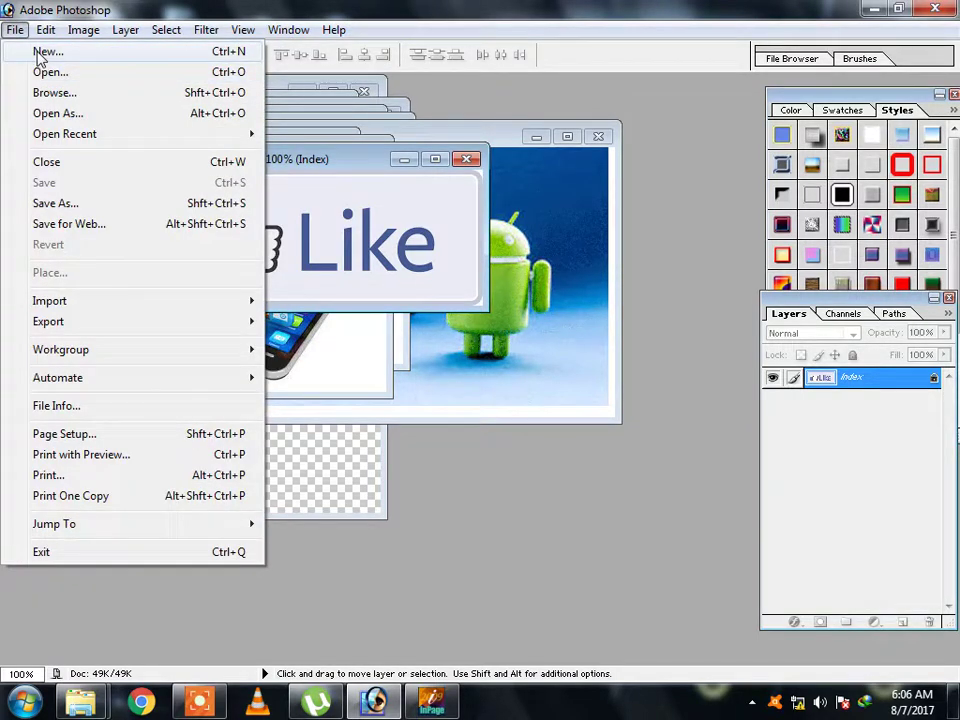
left_click(45, 52)
left_click(571, 281)
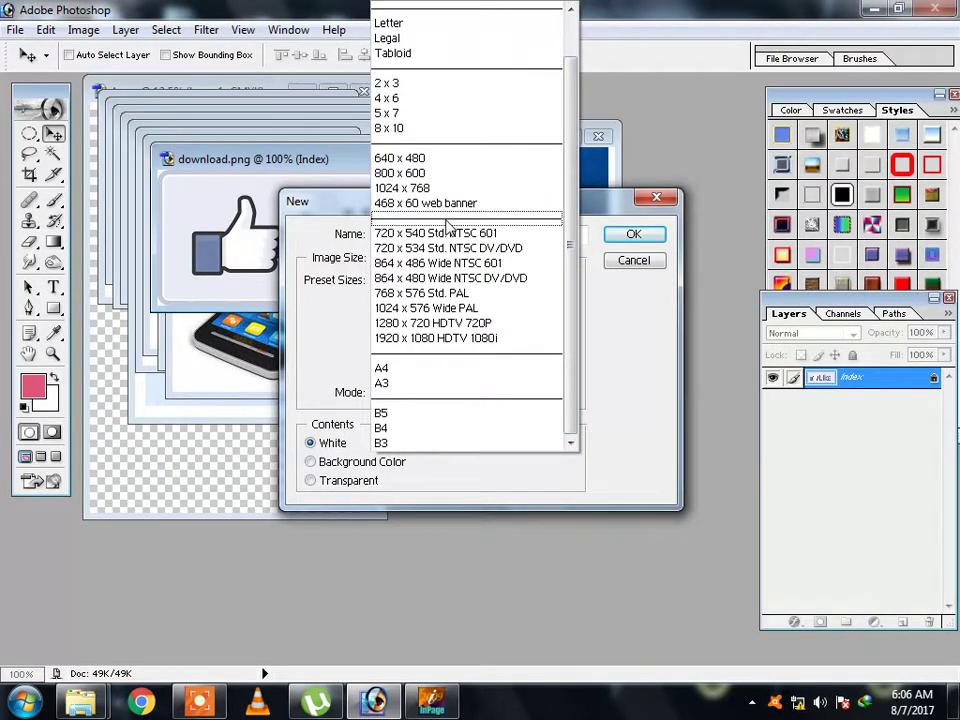
left_click(455, 293)
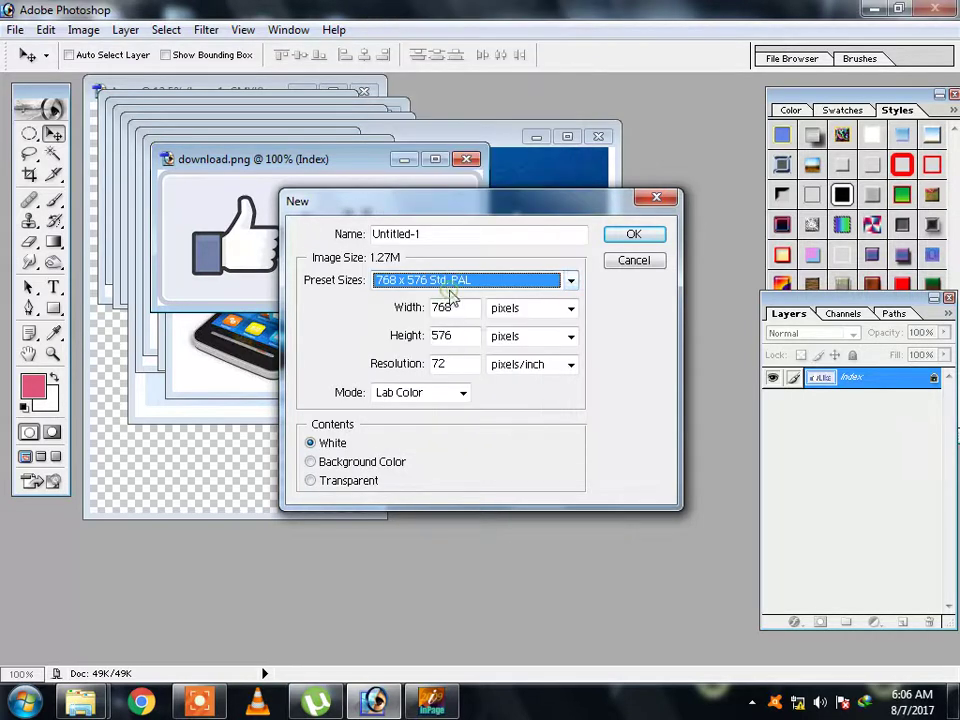
double_click(457, 366)
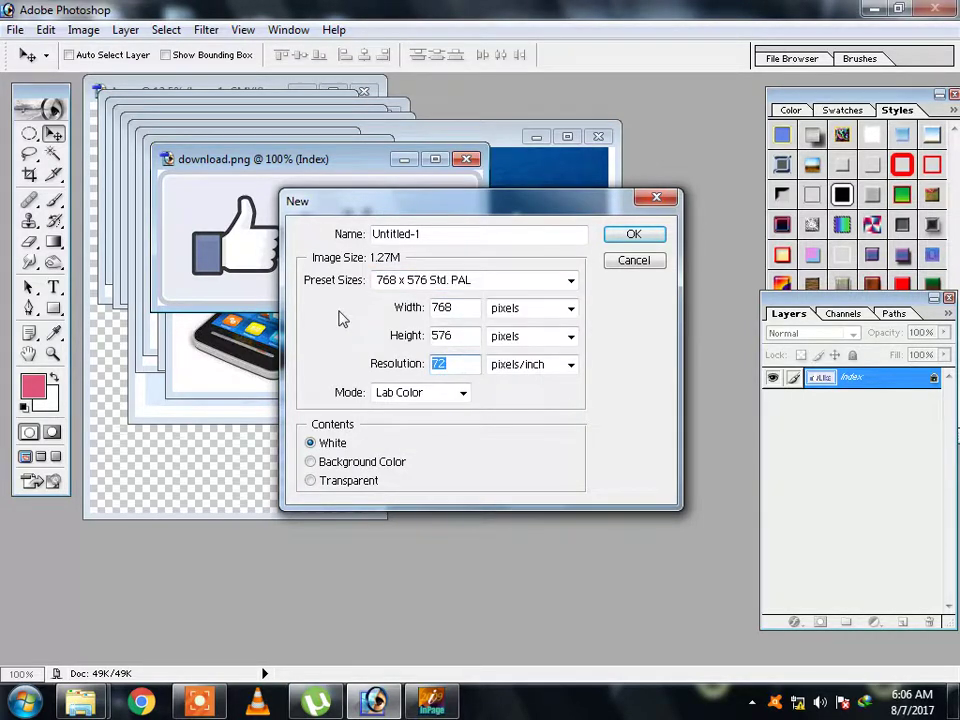
type("300")
left_click(638, 236)
left_click_drag(460, 211, 455, 267)
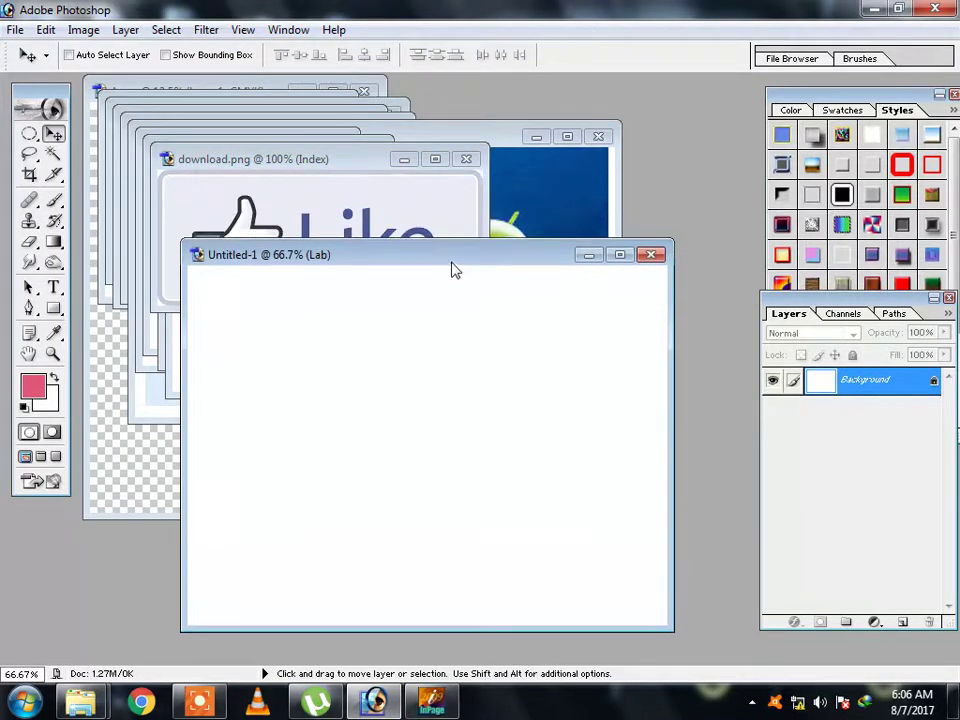
Minimize the 111.gif, A.eps, download.png and other image windows to clear the workspace
double_click(932, 387)
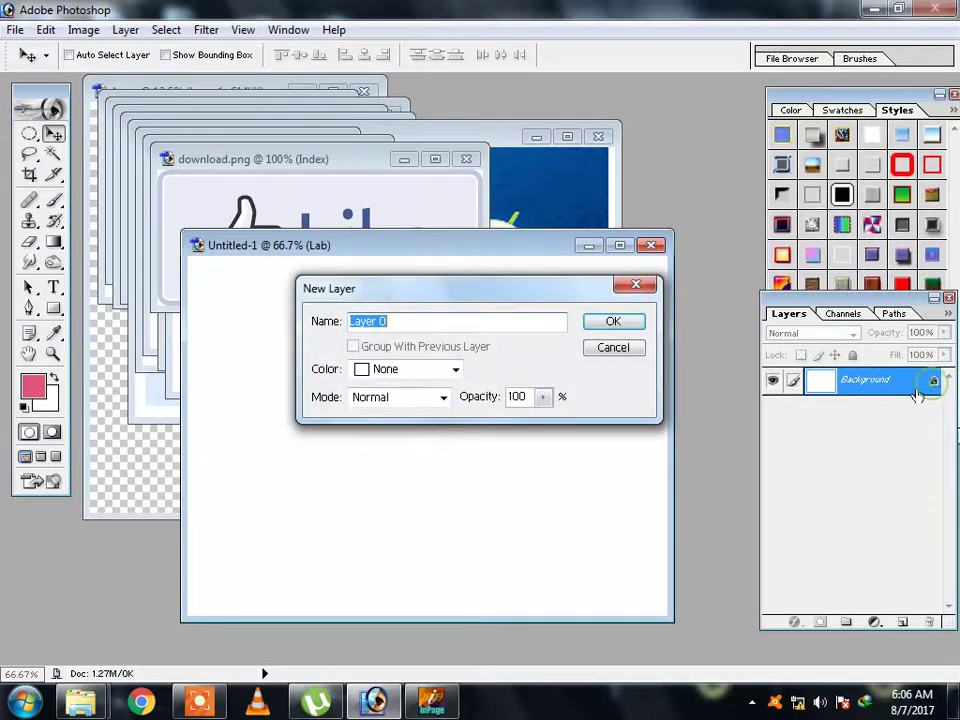
left_click(628, 348)
left_click(157, 440)
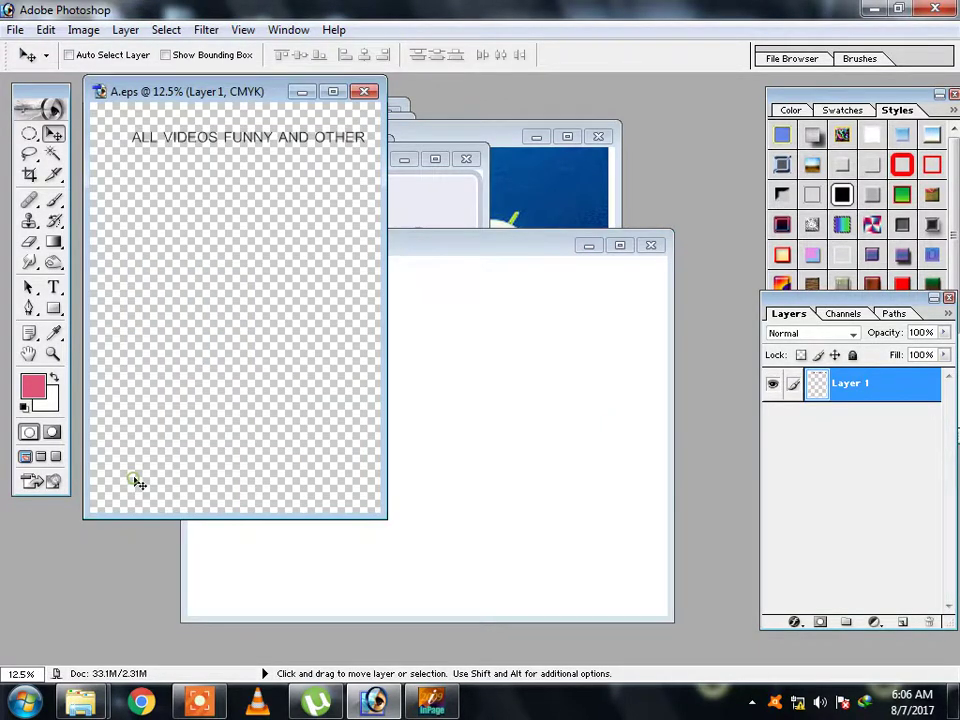
left_click(525, 193)
left_click(535, 137)
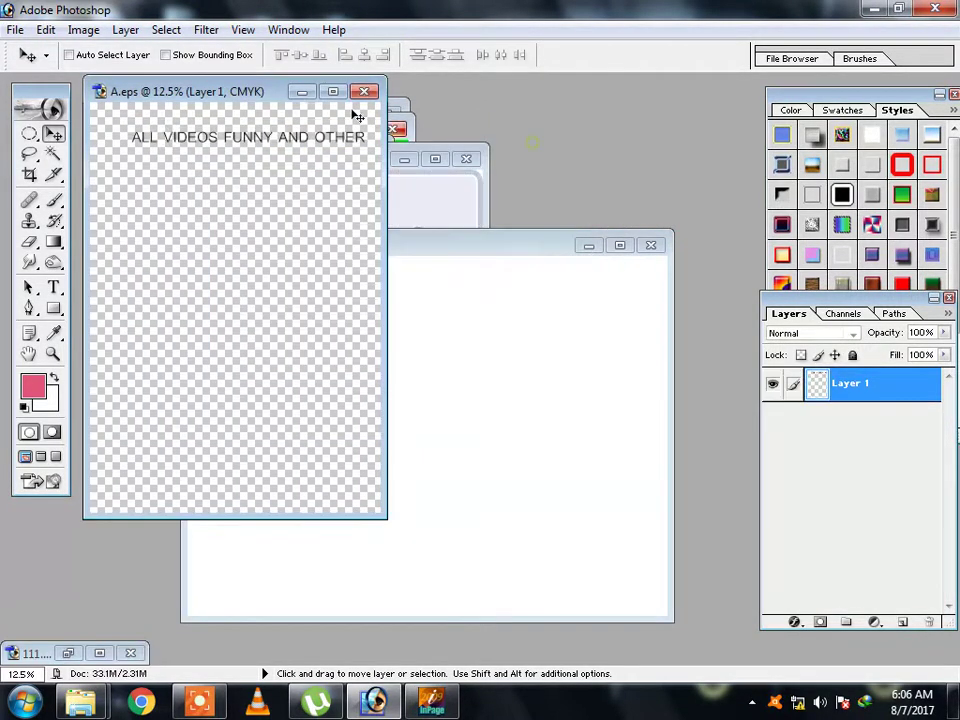
left_click(301, 92)
left_click(360, 195)
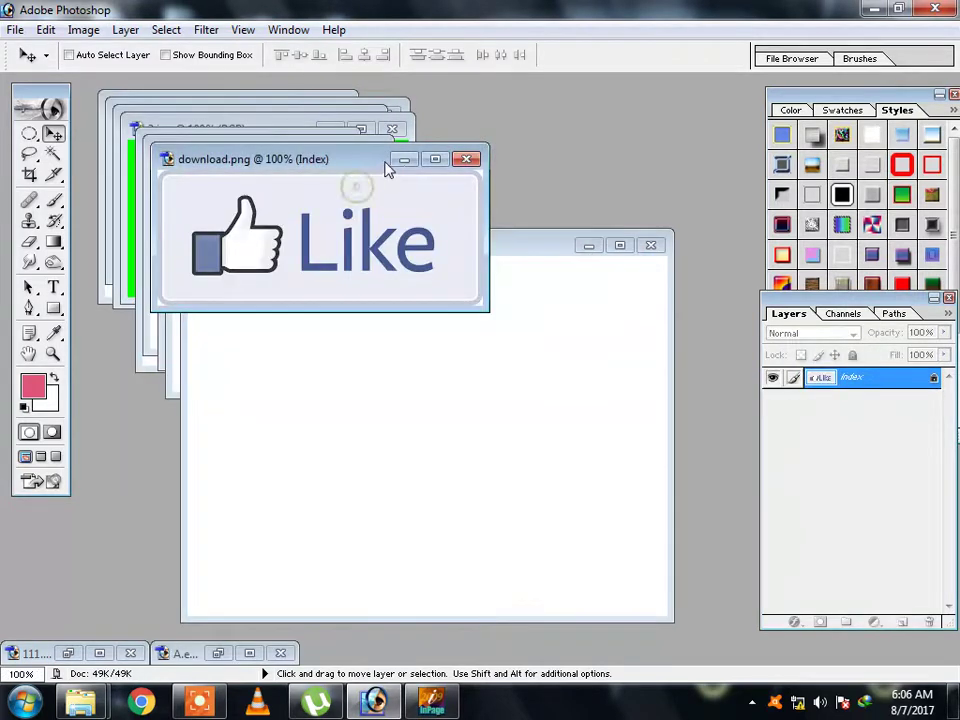
left_click(404, 159)
left_click(300, 195)
left_click(292, 185)
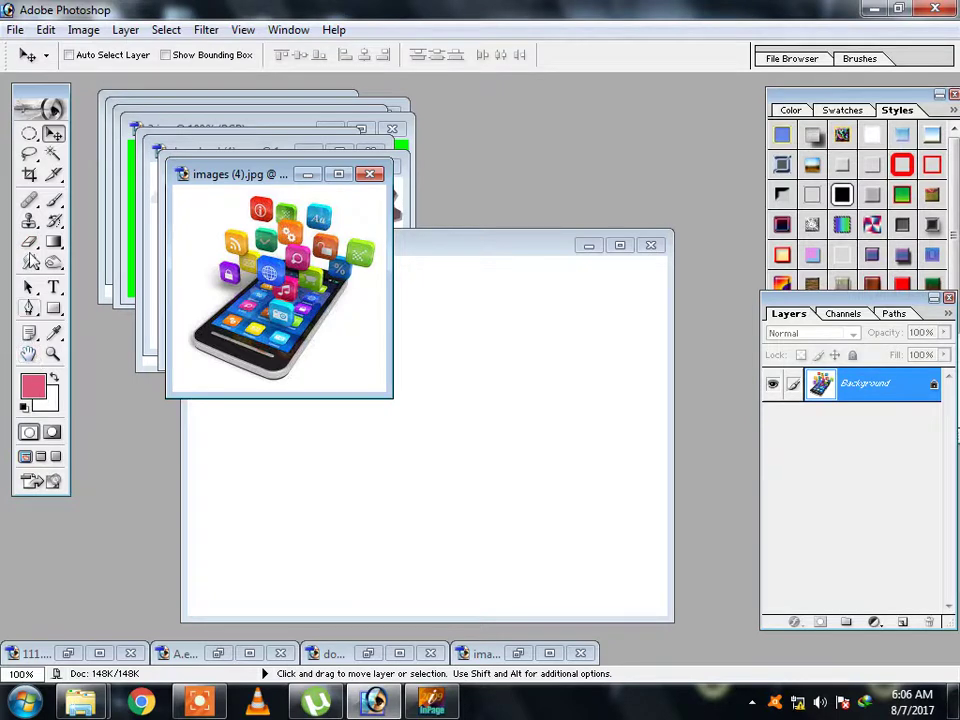
Set the background colour to purple 7F00FF and drag a first gradient across the canvas
left_click(52, 245)
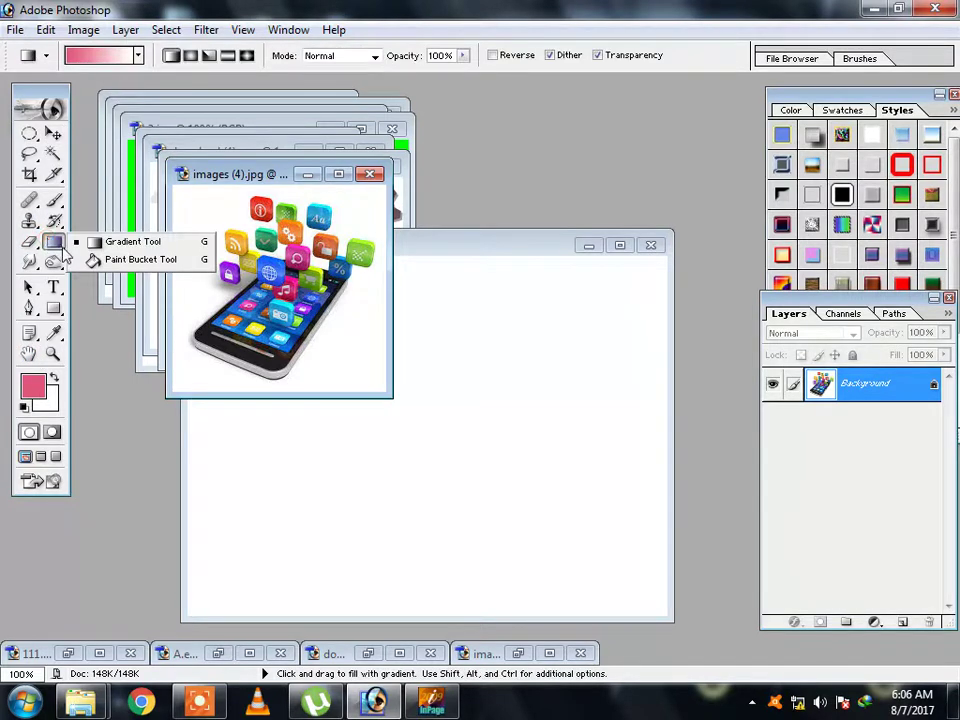
left_click(93, 246)
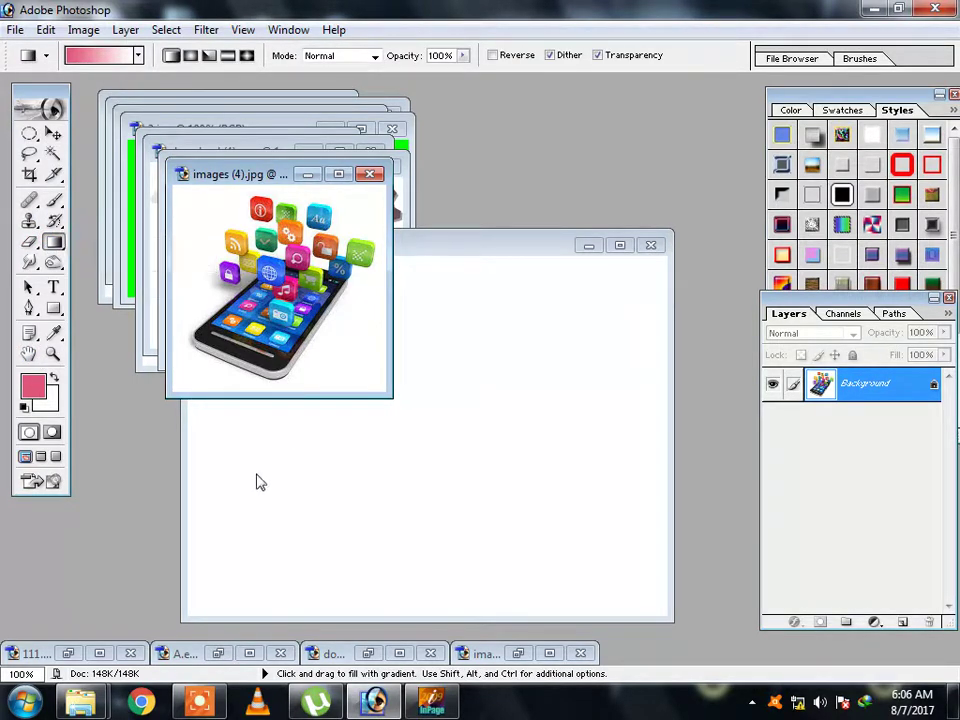
left_click(44, 398)
left_click_drag(540, 370, 514, 298)
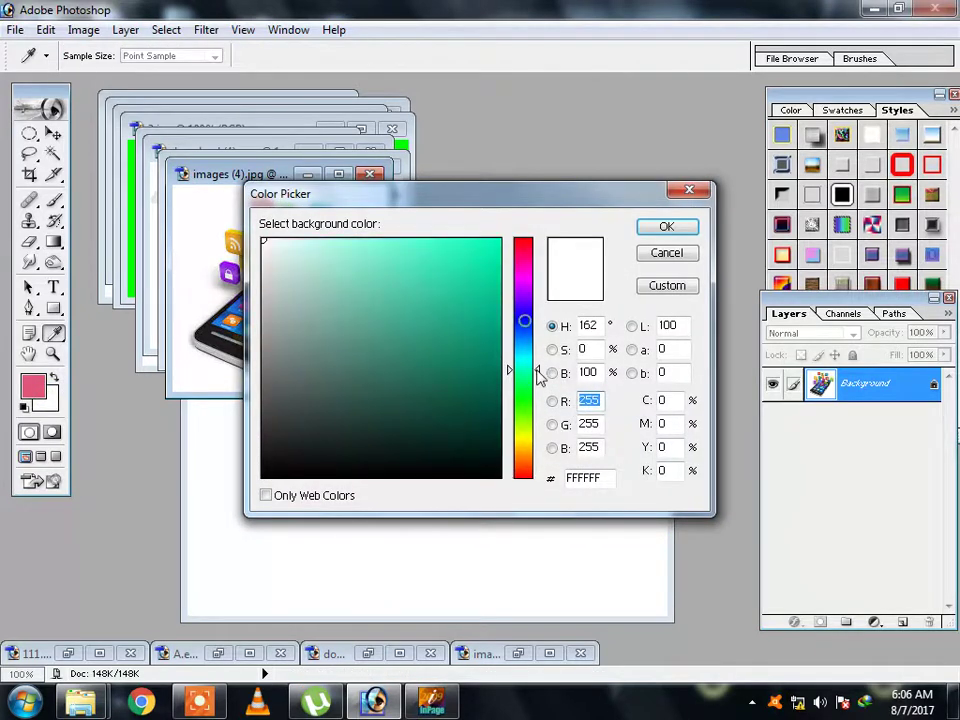
left_click(466, 285)
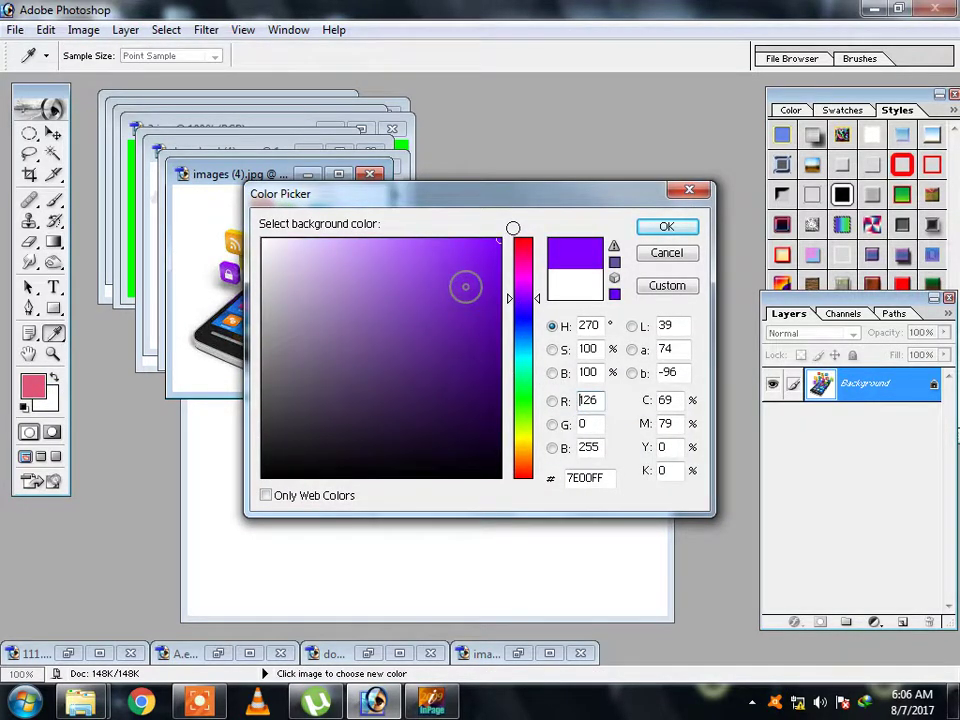
left_click(645, 231)
left_click_drag(617, 581, 279, 260)
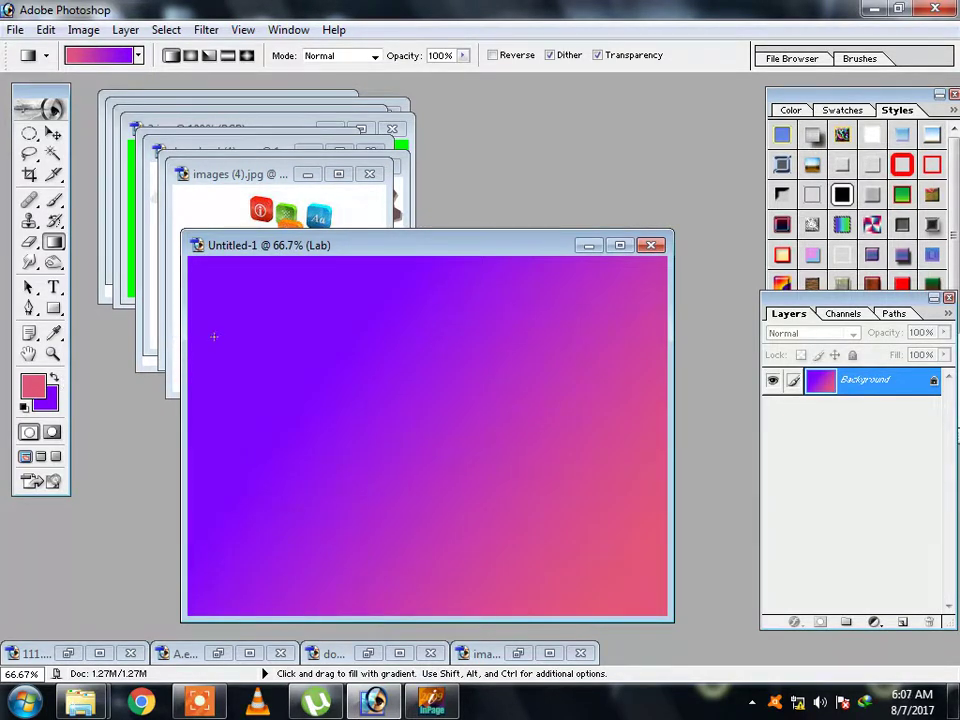
Lower gradient opacity to 46% and redraw the gradient, pink at the bottom-right corner
left_click(462, 55)
left_click_drag(446, 77, 413, 75)
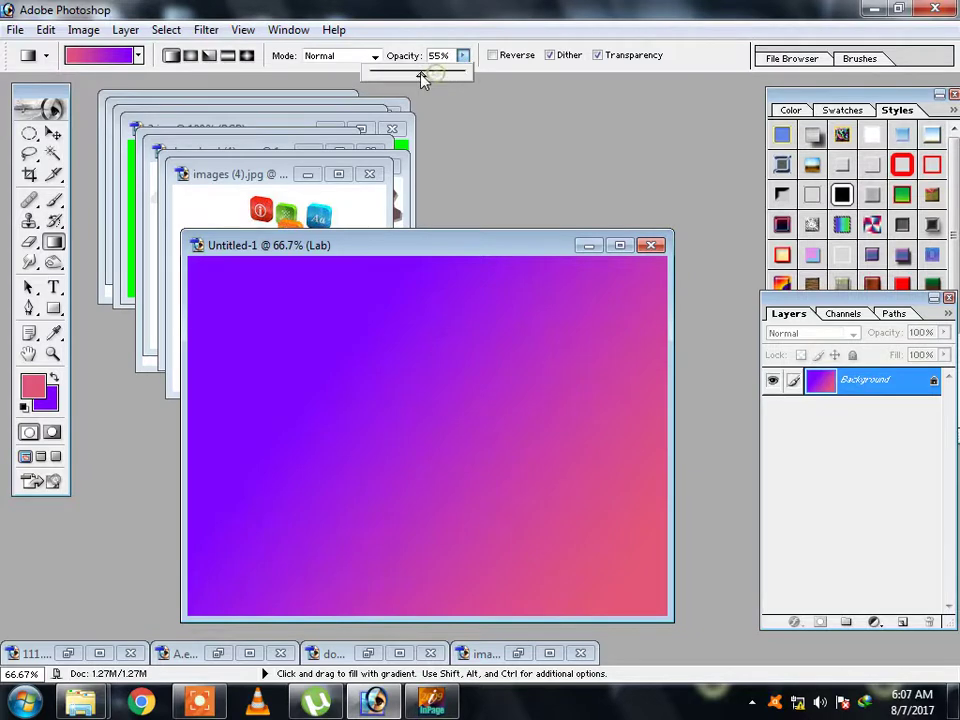
left_click_drag(255, 581, 485, 350)
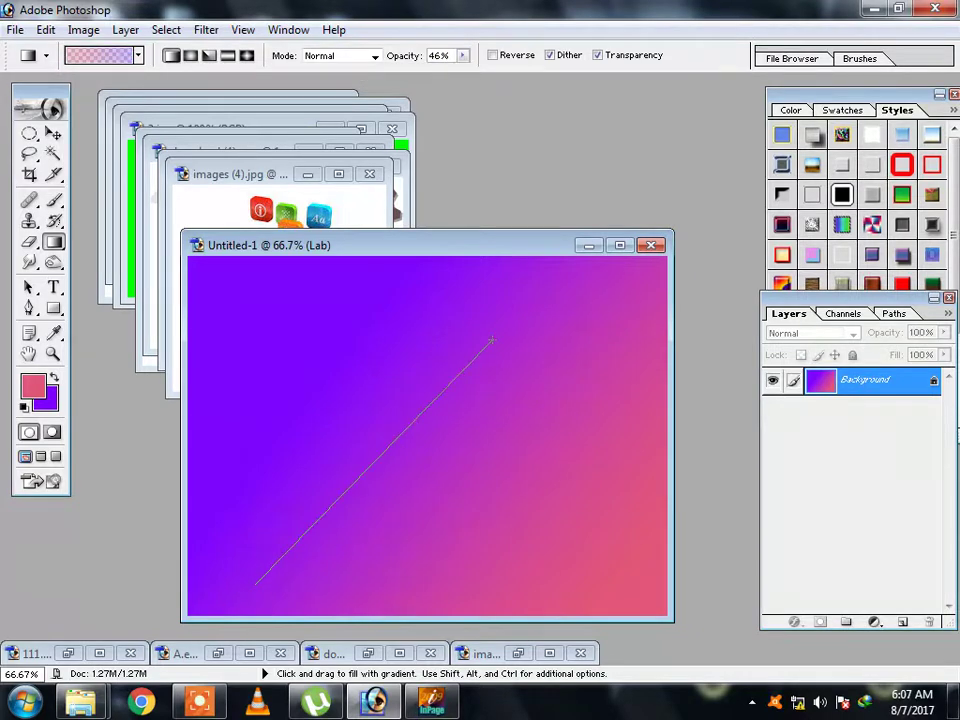
left_click_drag(266, 523, 452, 439)
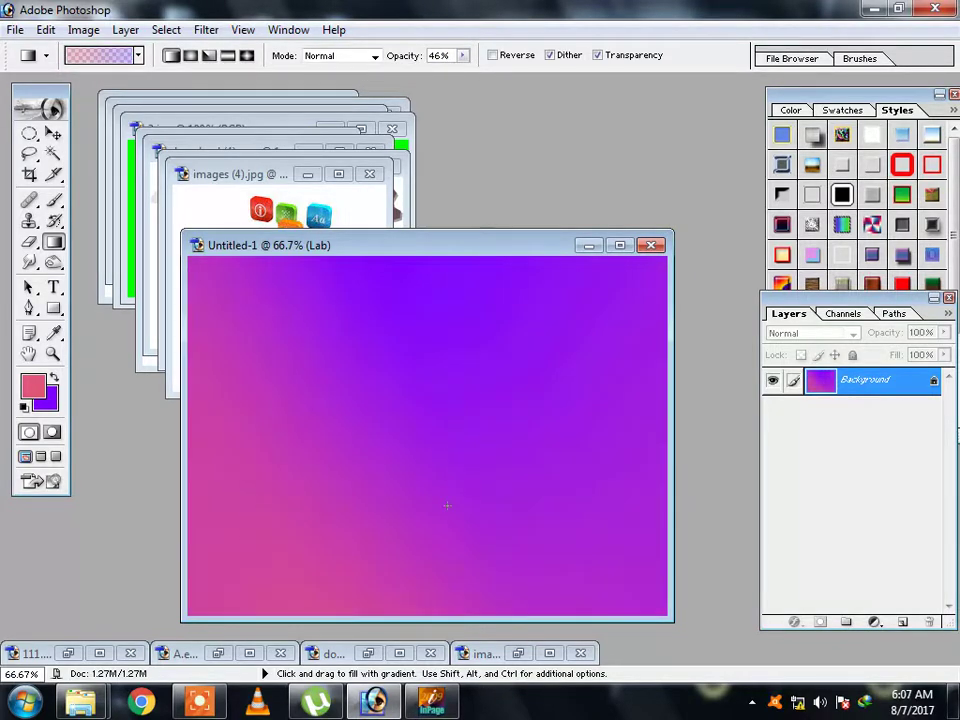
left_click_drag(521, 452, 371, 370)
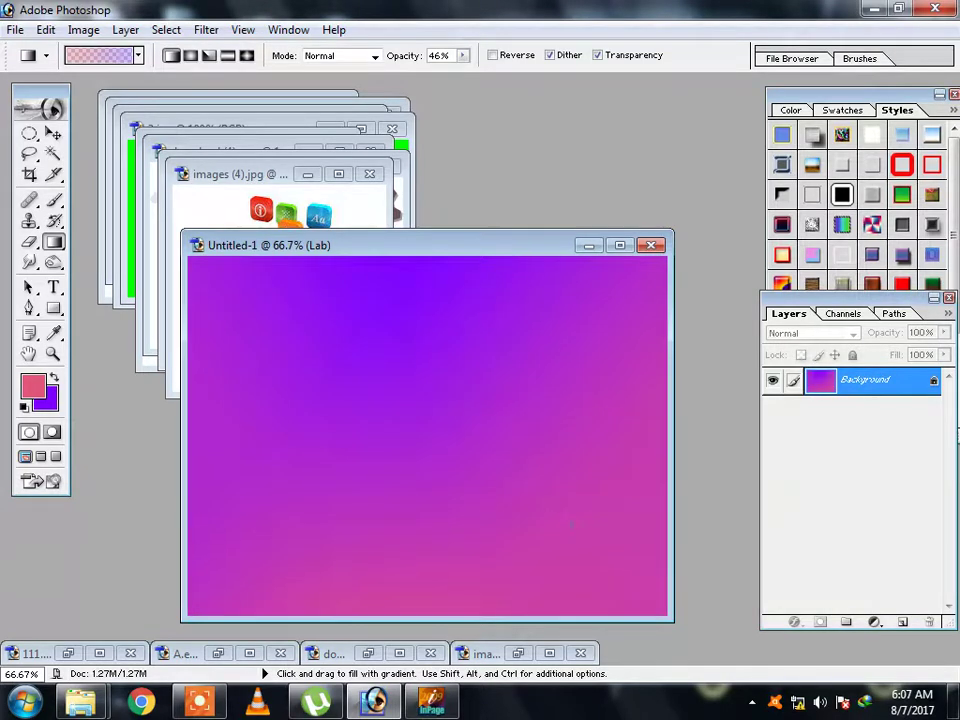
left_click_drag(367, 391, 277, 340)
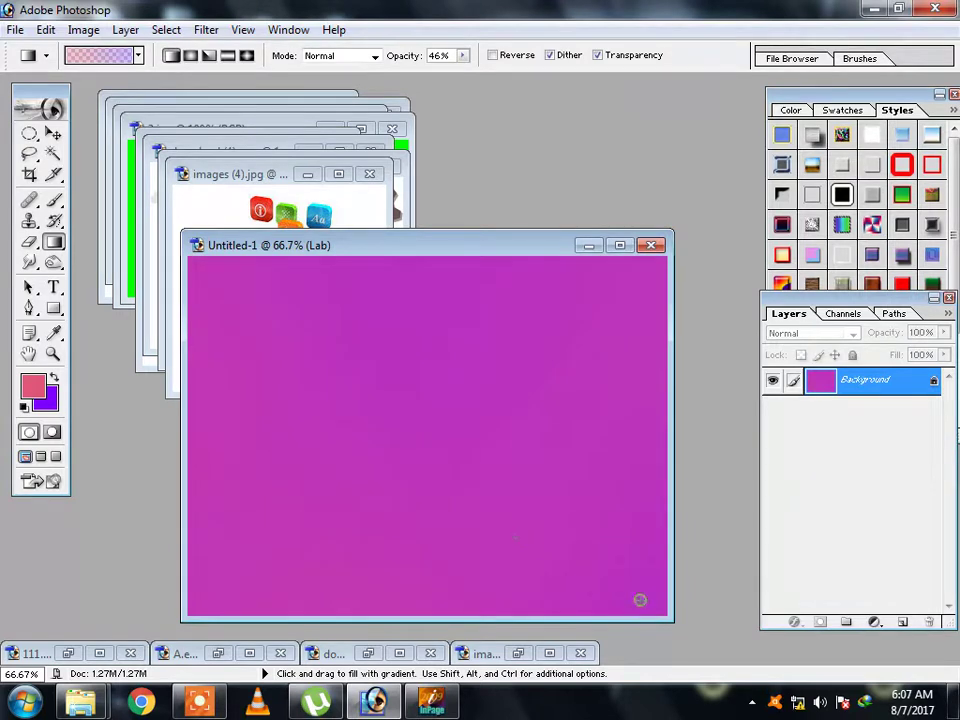
left_click_drag(640, 600, 513, 535)
left_click_drag(625, 598, 426, 456)
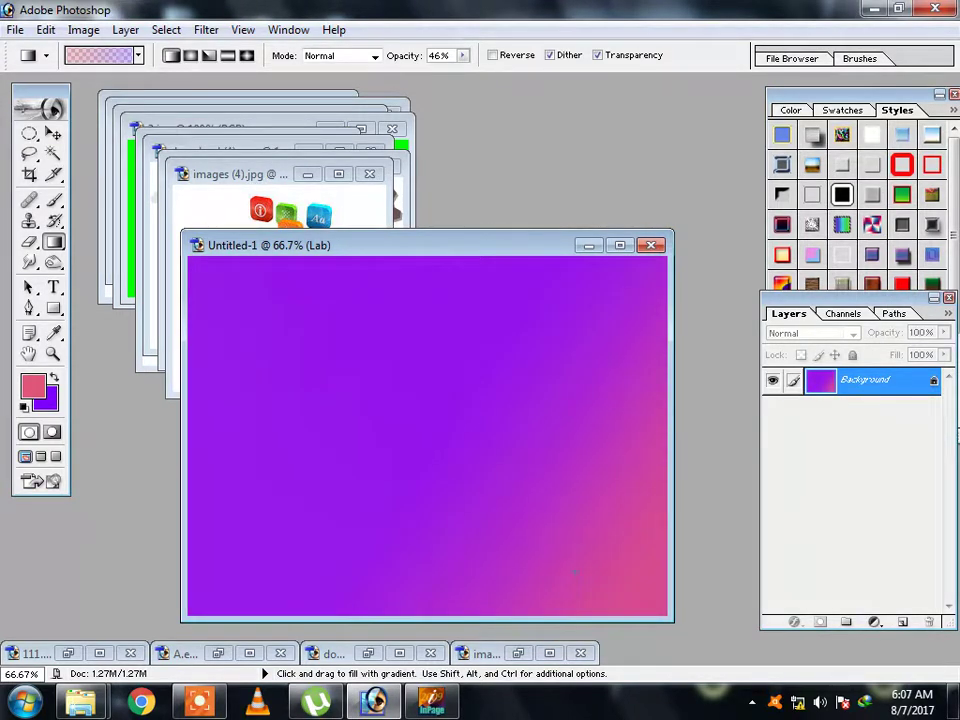
left_click_drag(587, 580, 433, 477)
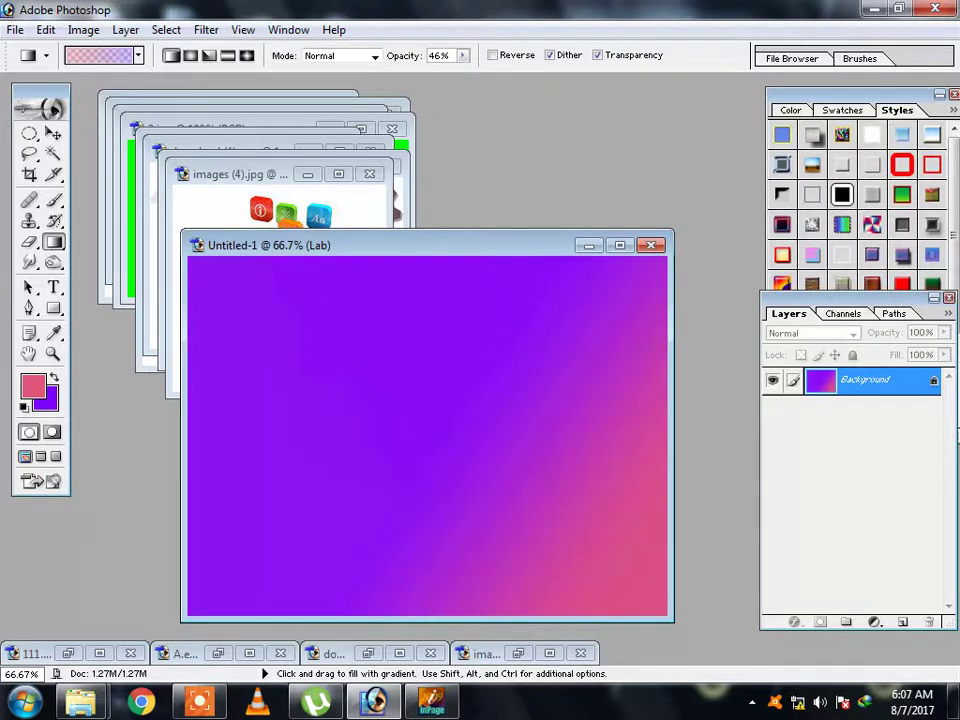
left_click_drag(365, 405, 365, 405)
left_click_drag(504, 485, 377, 395)
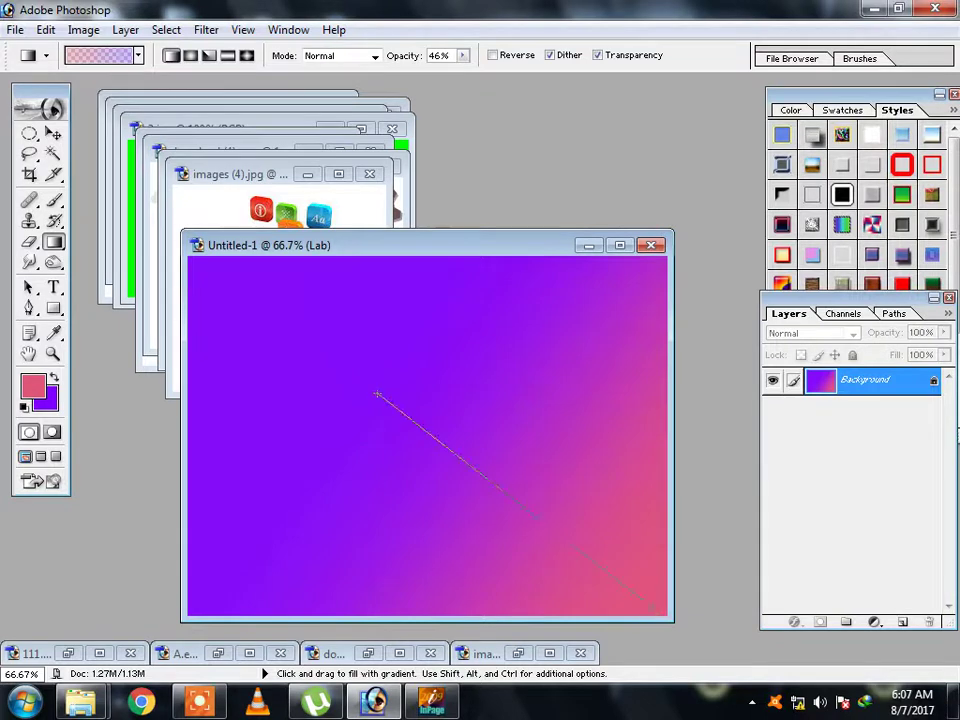
Restore the A.eps window and drag its heading text into the gradient canvas
left_click(53, 133)
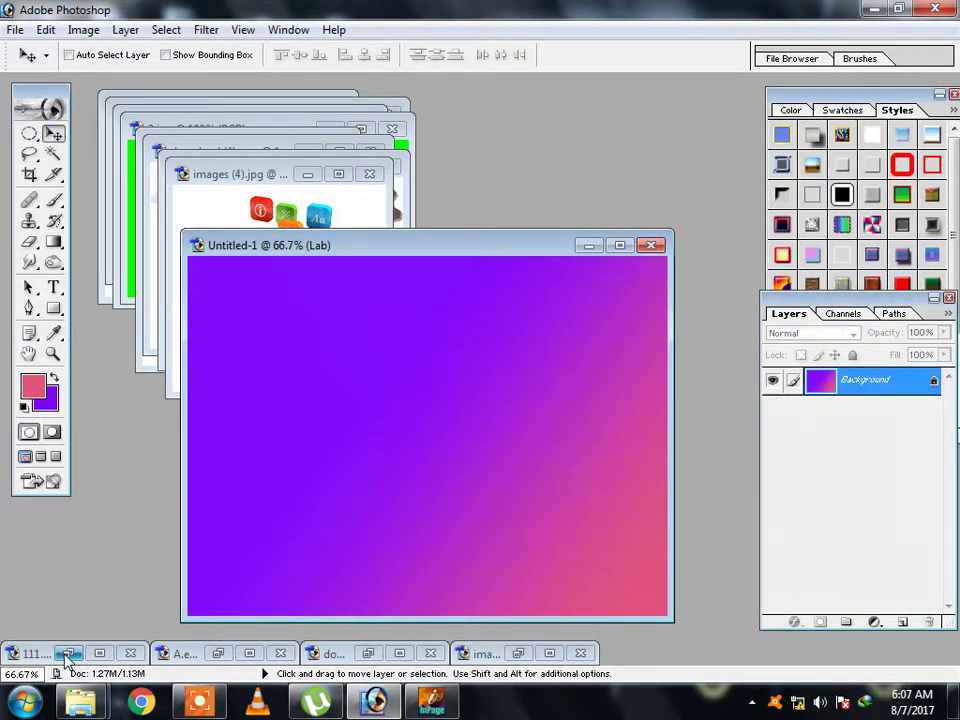
left_click(68, 654)
left_click(536, 136)
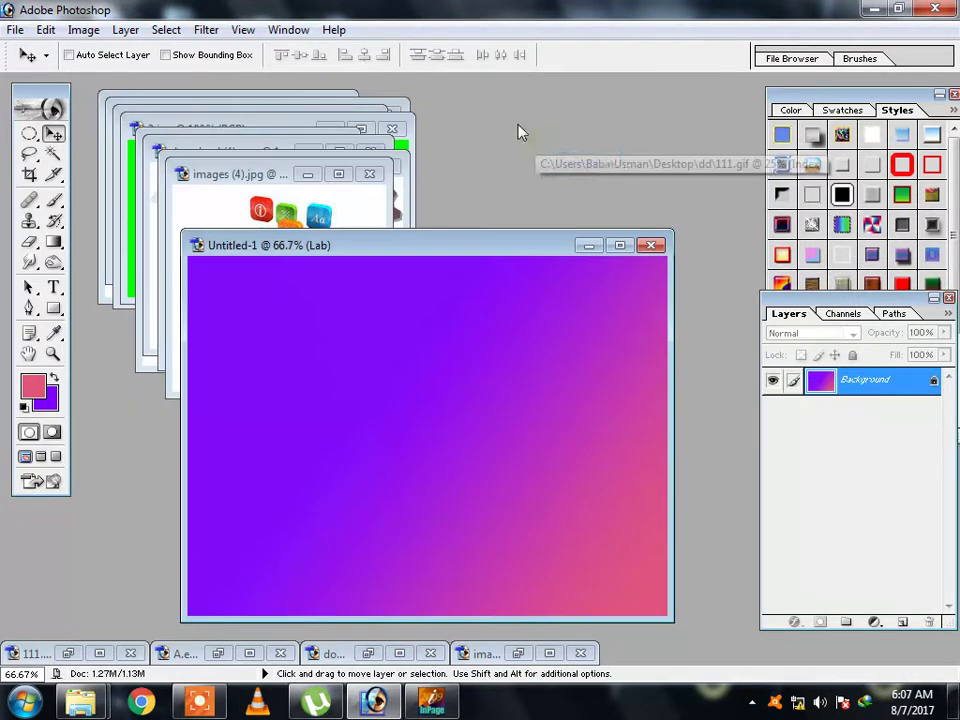
double_click(498, 654)
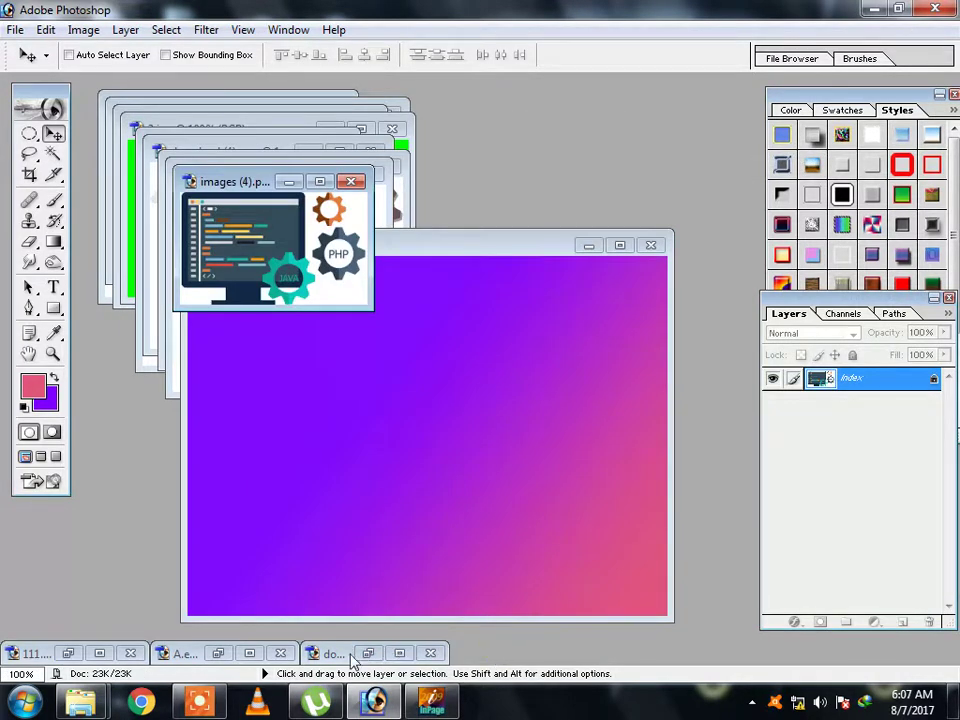
double_click(352, 655)
left_click(234, 655)
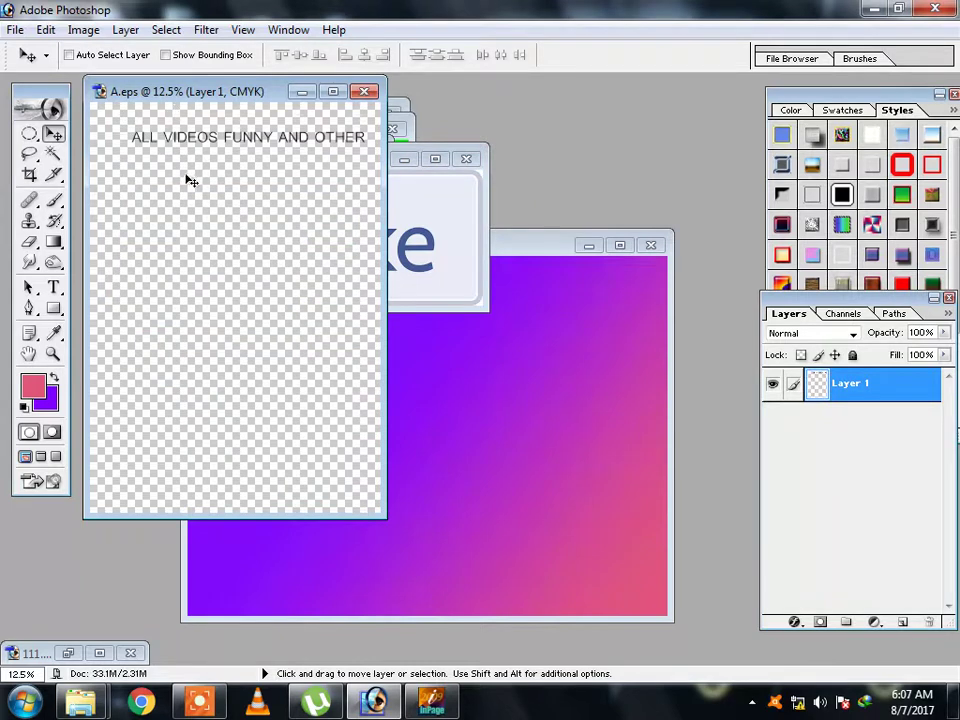
mouse_move(183, 145)
left_mouse_down()
mouse_move(471, 422)
mouse_move(331, 525)
left_mouse_up()
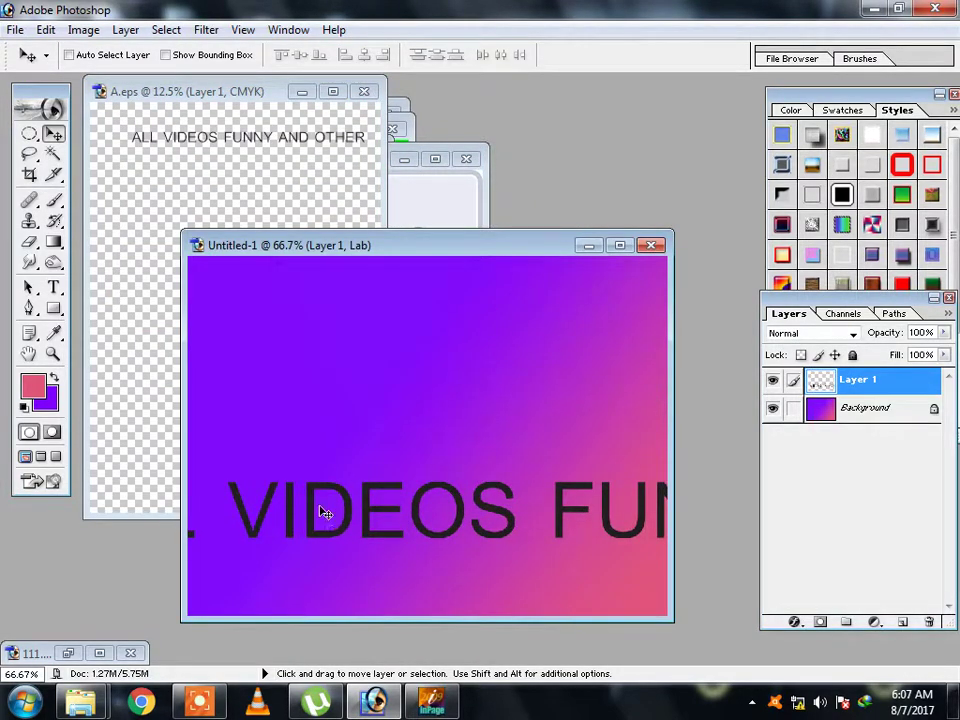
Free-transform the heading smaller and taller to fit across the canvas's lower part
key("ctrl+t")
mouse_move(584, 508)
left_mouse_down()
mouse_move(465, 514)
mouse_move(499, 514)
mouse_move(486, 499)
mouse_move(454, 497)
left_mouse_up()
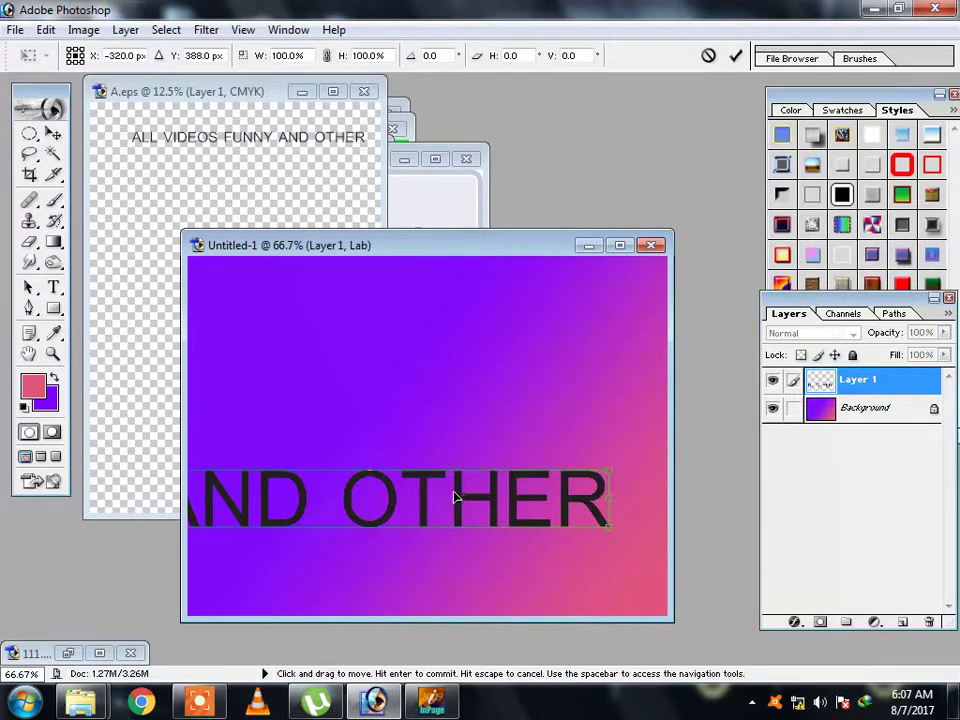
left_click_drag(609, 472, 360, 471)
mouse_move(292, 503)
left_mouse_down()
mouse_move(595, 502)
mouse_move(410, 477)
left_mouse_up()
left_click_drag(321, 489, 333, 455)
mouse_move(418, 467)
left_mouse_down()
mouse_move(429, 472)
mouse_move(424, 484)
mouse_move(467, 502)
mouse_move(506, 536)
mouse_move(483, 521)
left_mouse_up()
key("Return")
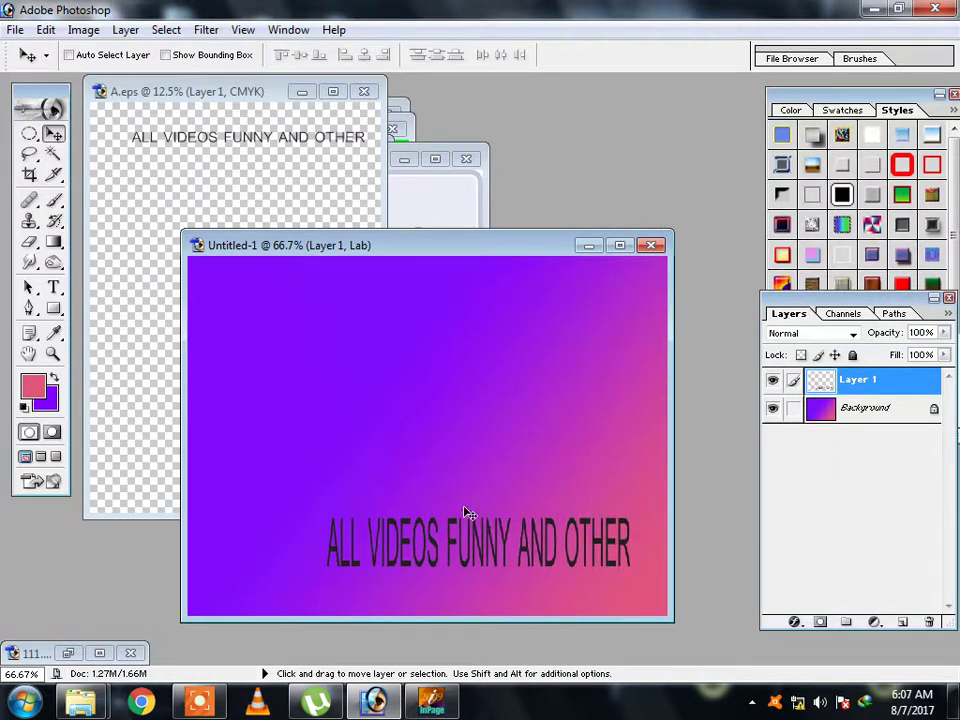
Give the heading the yellow style with dark outline and nudge it slightly left
left_click(898, 198)
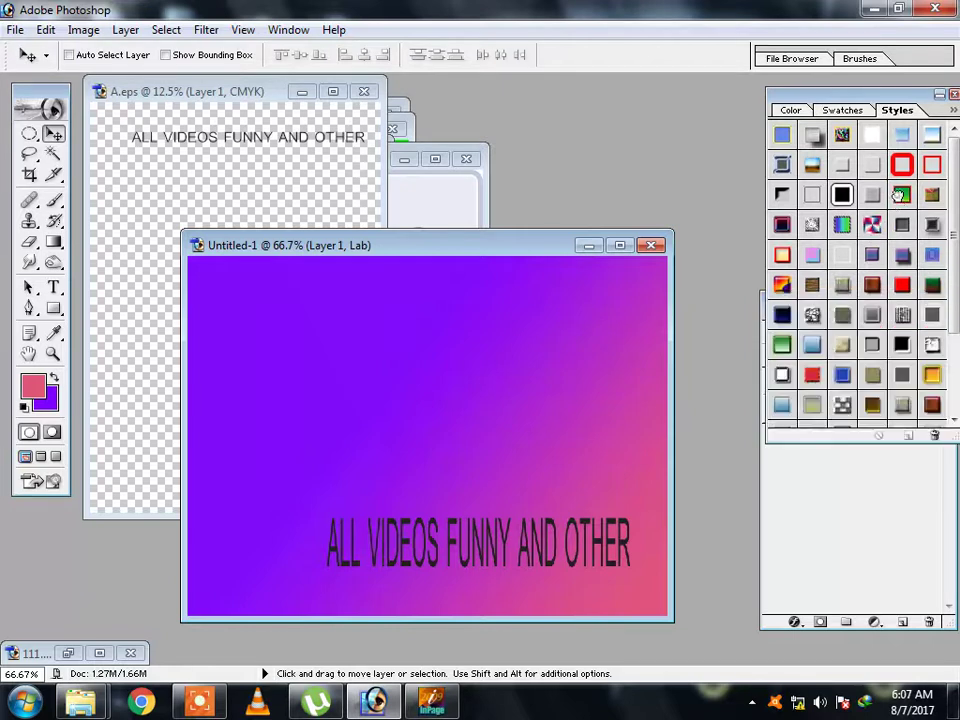
left_click(902, 285)
left_click(932, 375)
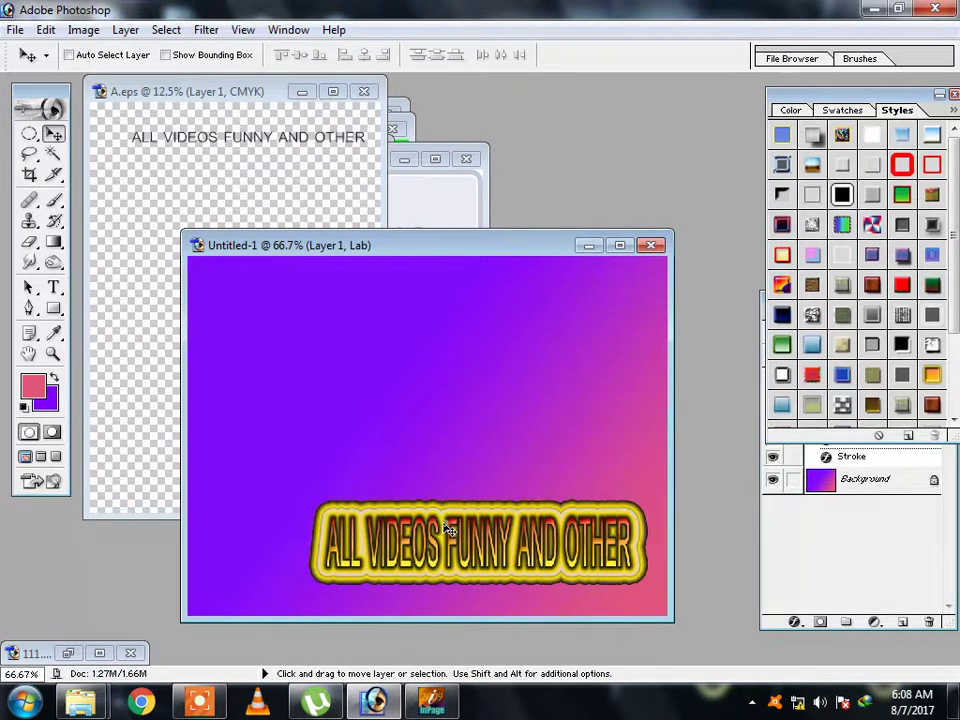
left_click_drag(449, 530, 439, 527)
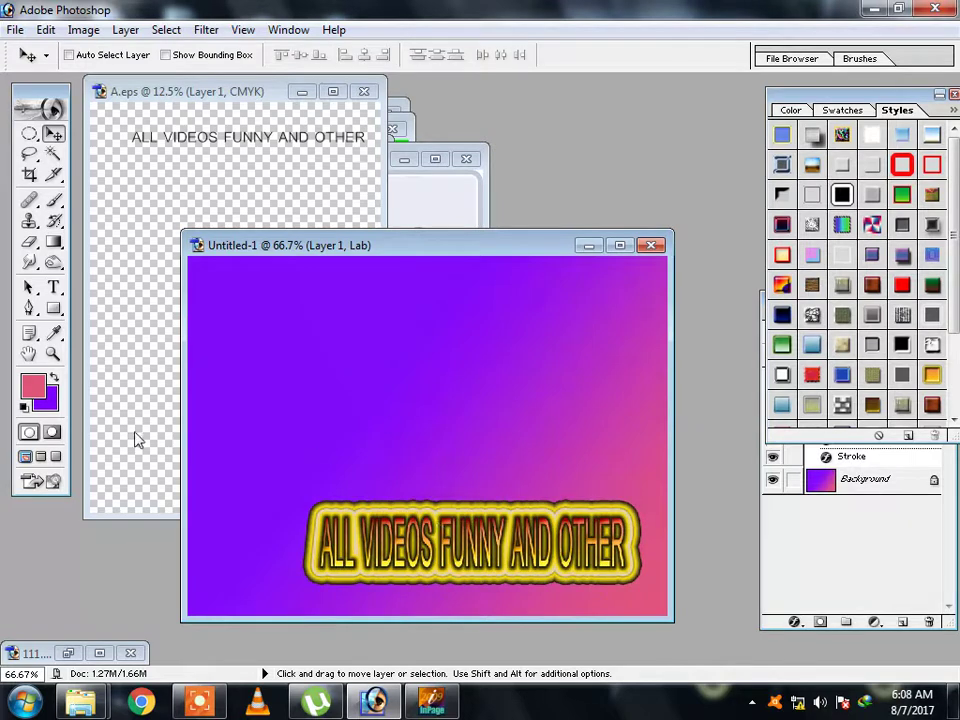
Close the A.eps document without saving changes
left_click(141, 420)
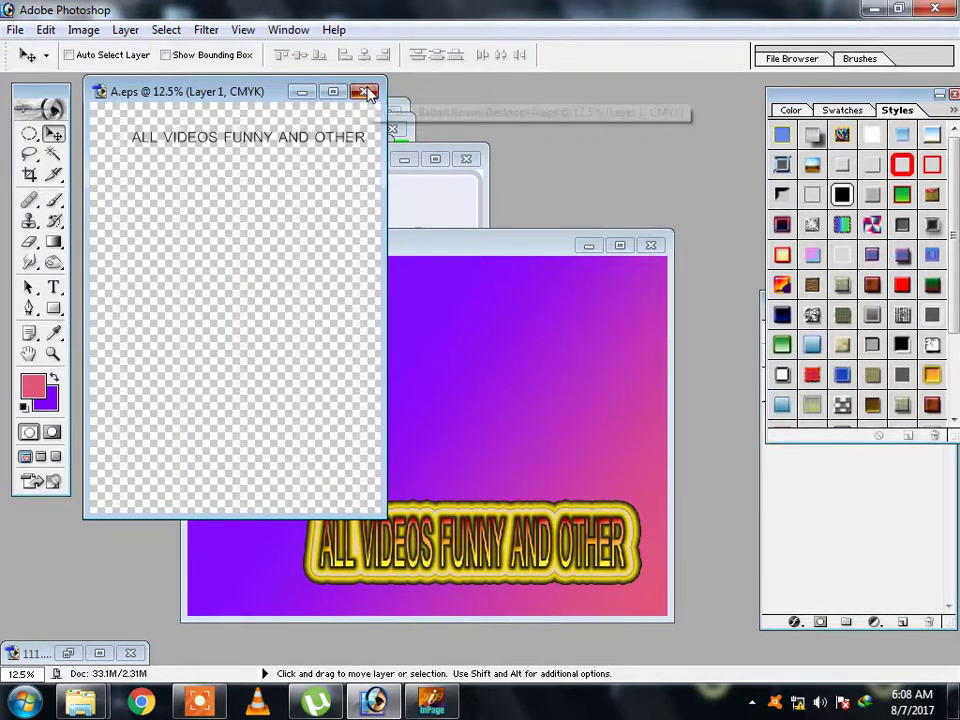
left_click(368, 93)
left_click(479, 273)
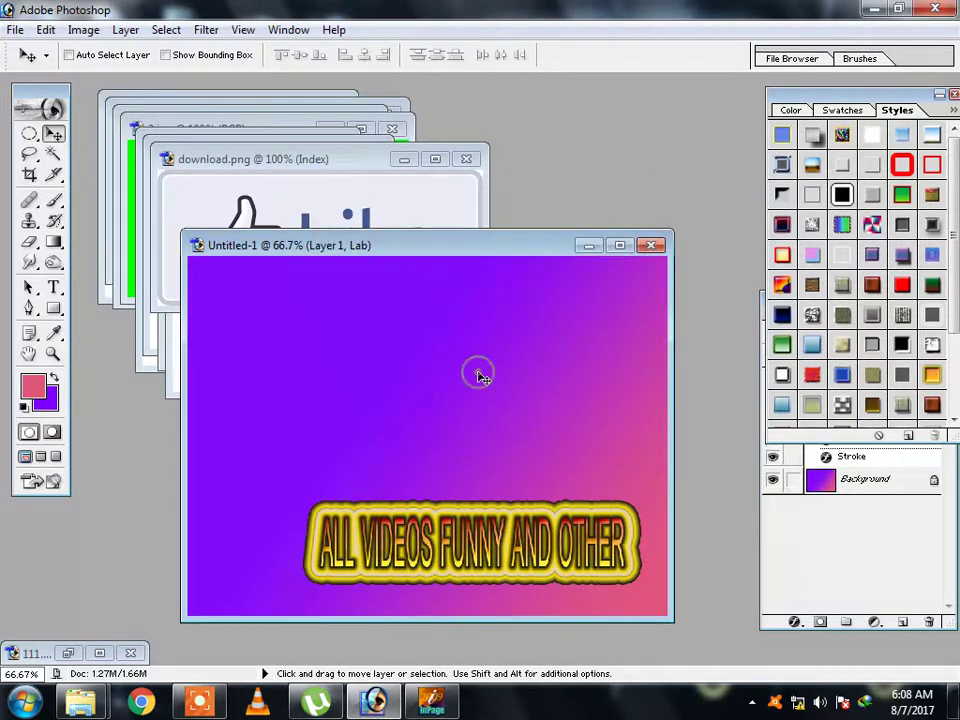
Save the canvas as '11' in Photoshop PSD format on the Desktop
key("ctrl+s")
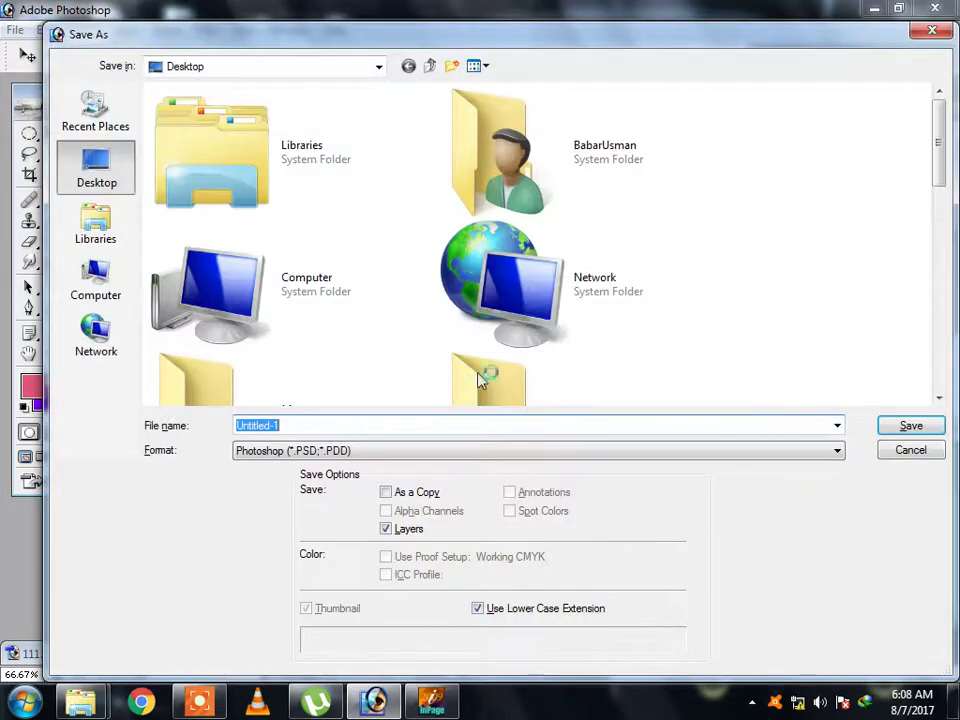
left_click(924, 441)
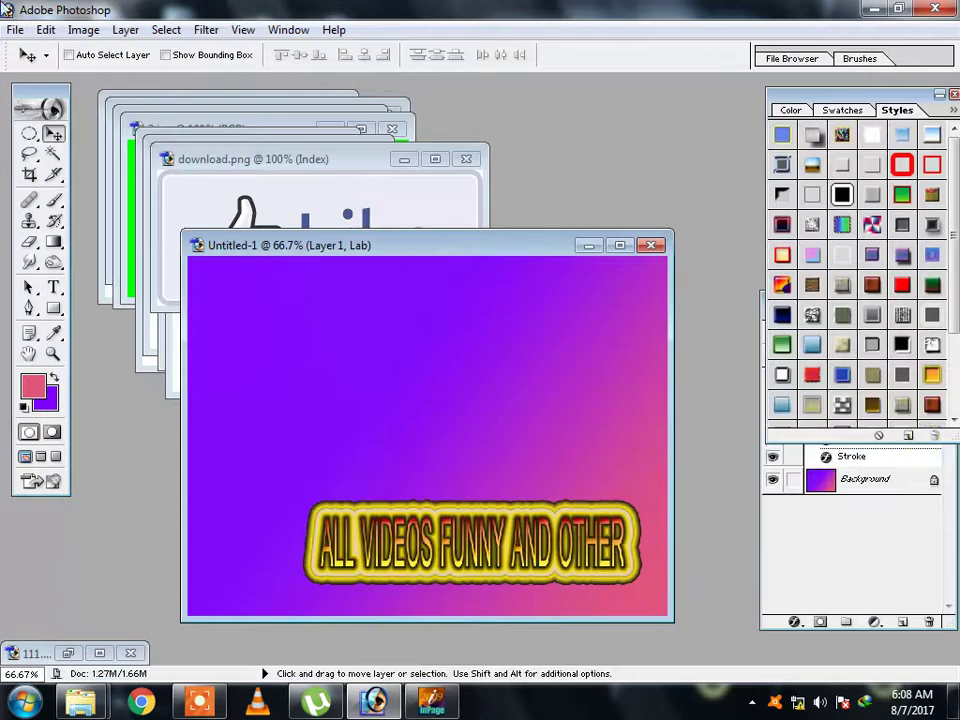
left_click(15, 31)
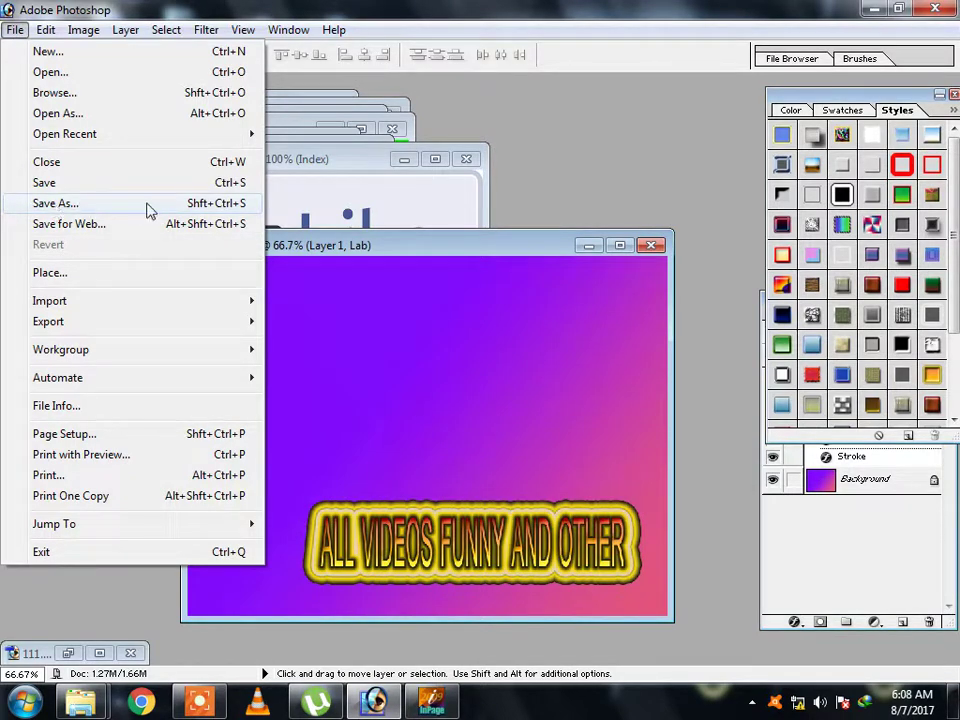
left_click(55, 203)
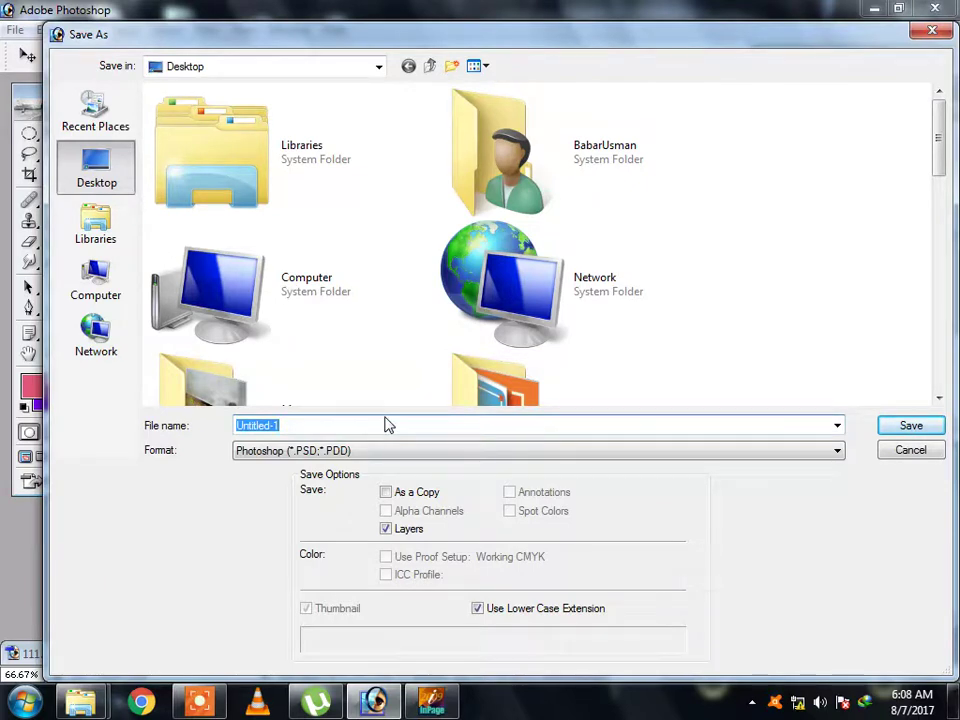
type("11")
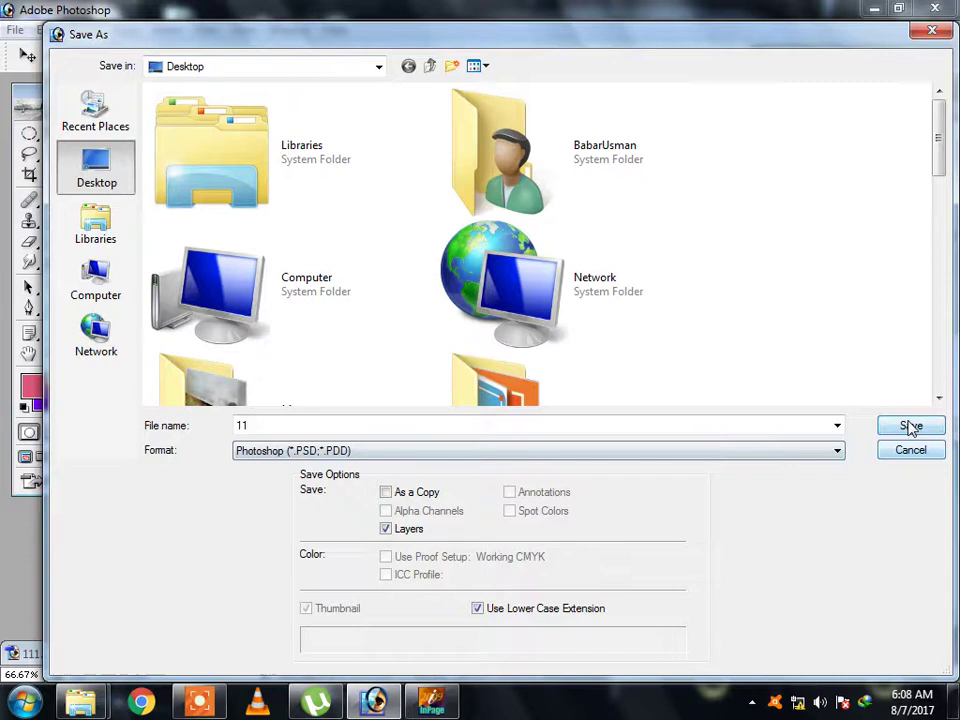
left_click(903, 425)
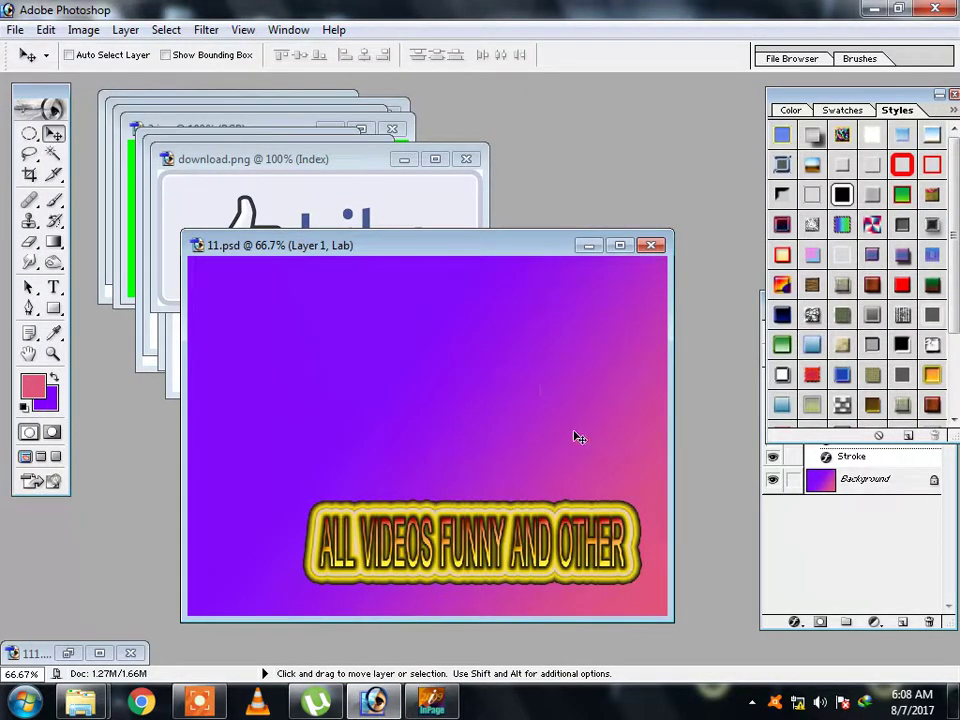
Tuck away download.png and the PHP gears image to bring images (4).jpg forward
left_click(322, 205)
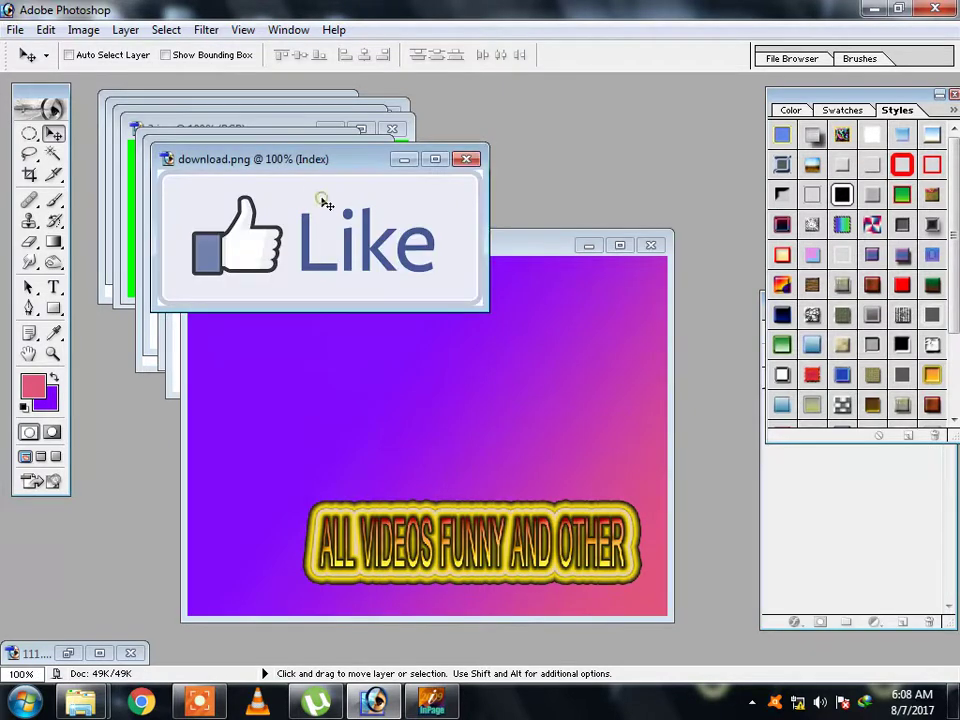
left_click(400, 160)
left_click(316, 220)
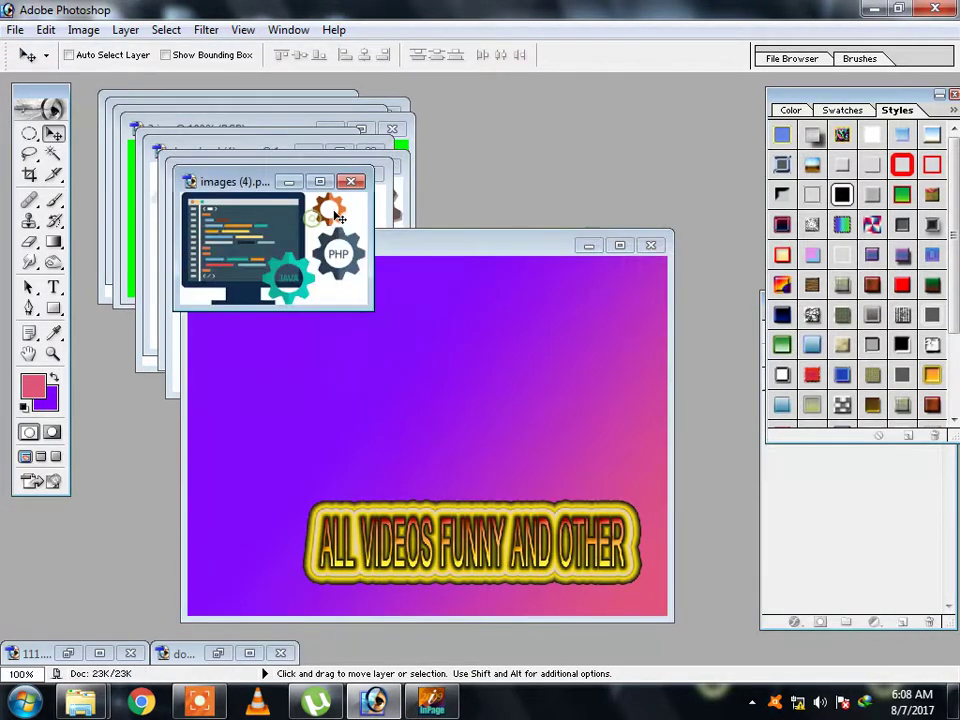
left_click(289, 182)
left_click(305, 195)
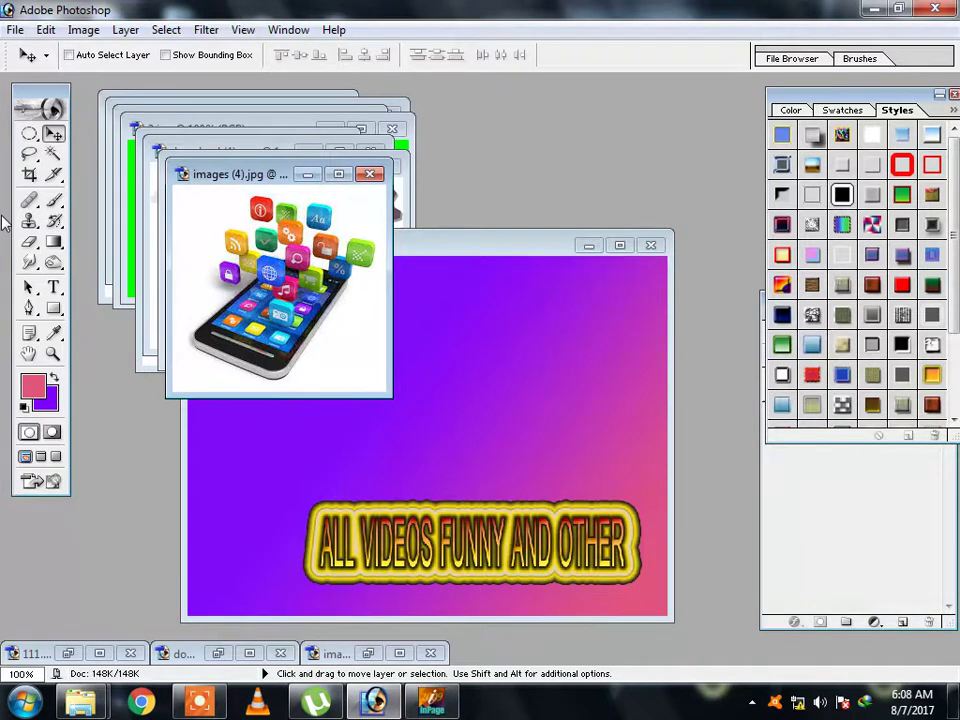
Convert the phone image's locked Background into an editable Layer 0
left_click(917, 508)
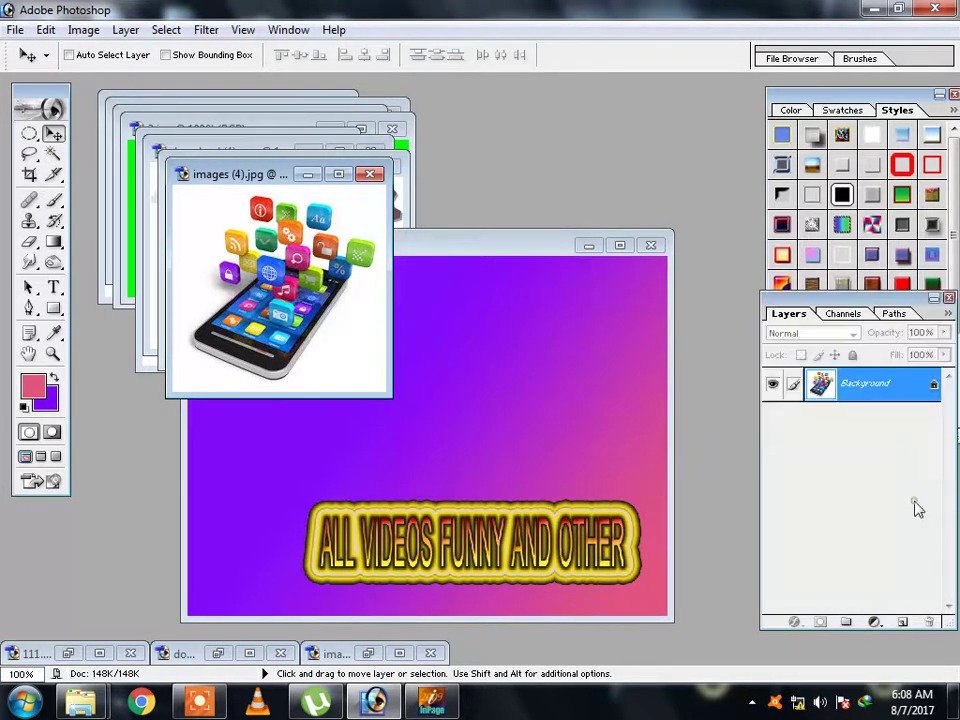
double_click(928, 388)
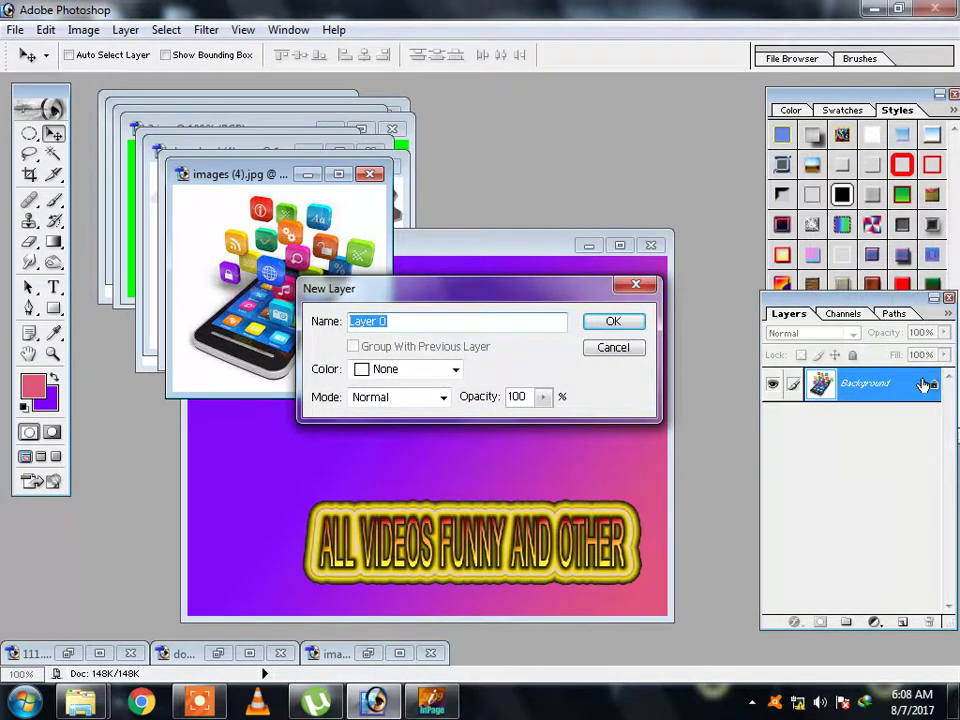
left_click(613, 321)
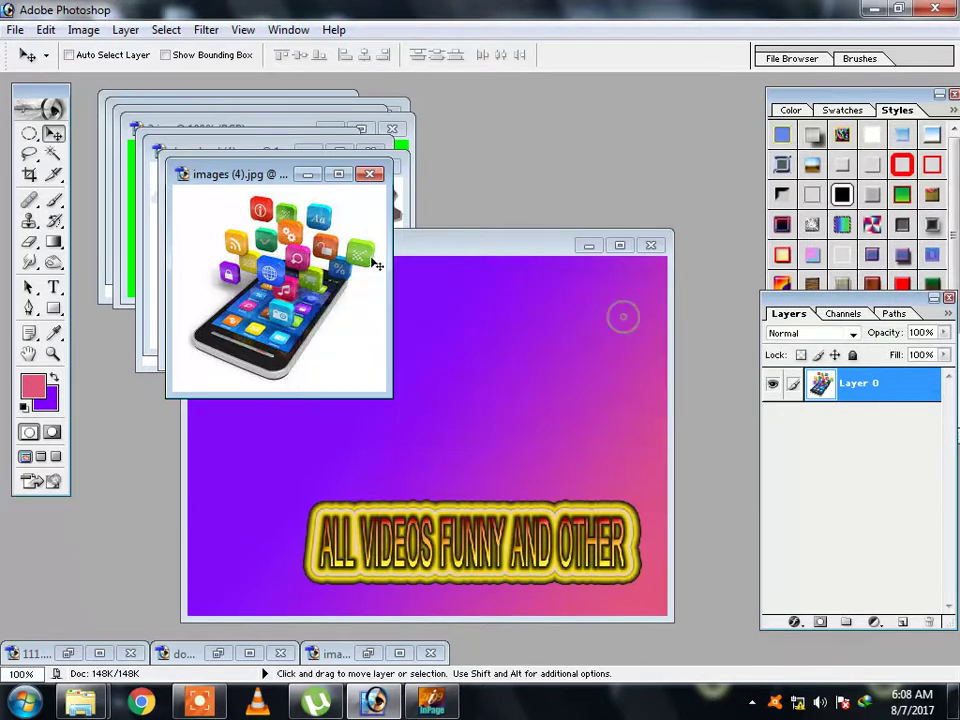
left_click(53, 156)
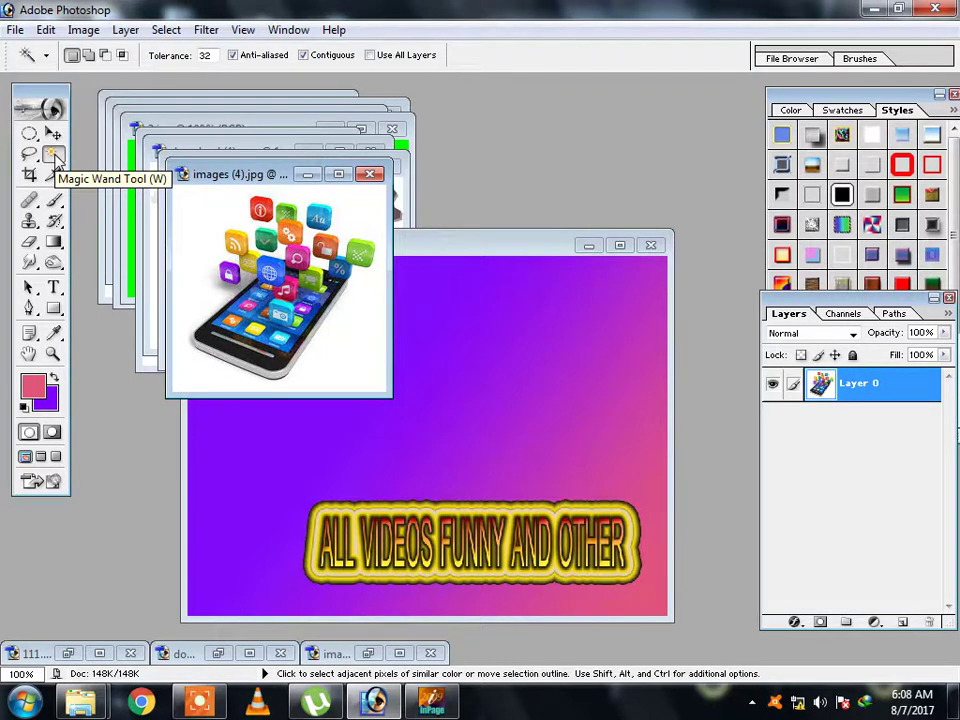
Magic-wand the white area around the phone and delete it to transparency
left_click(336, 332)
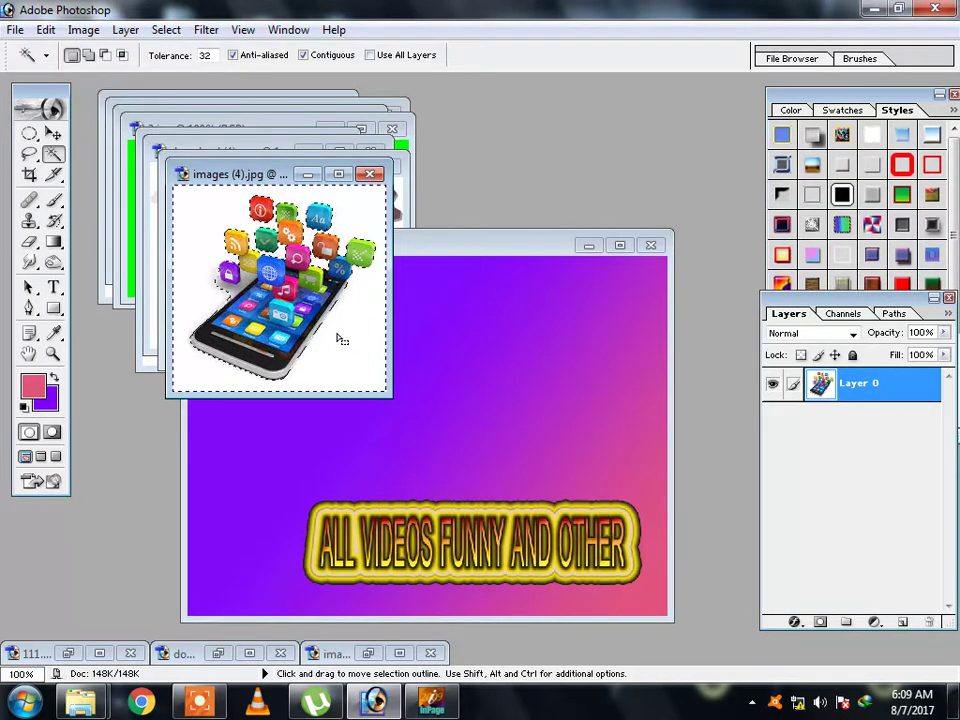
right_click(339, 340)
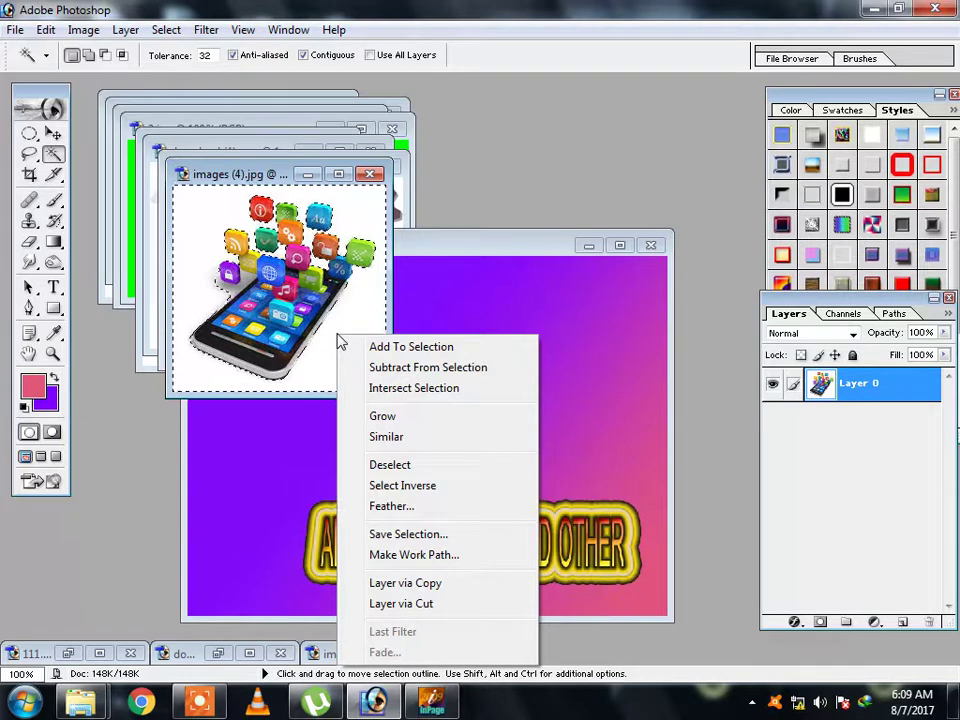
key("Escape")
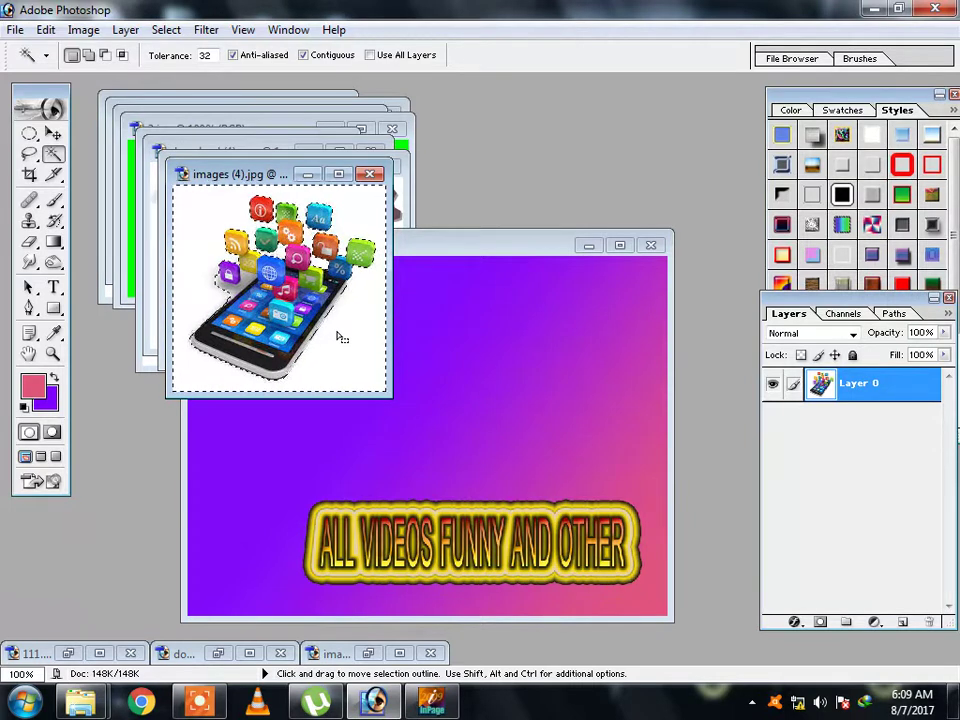
key("Delete")
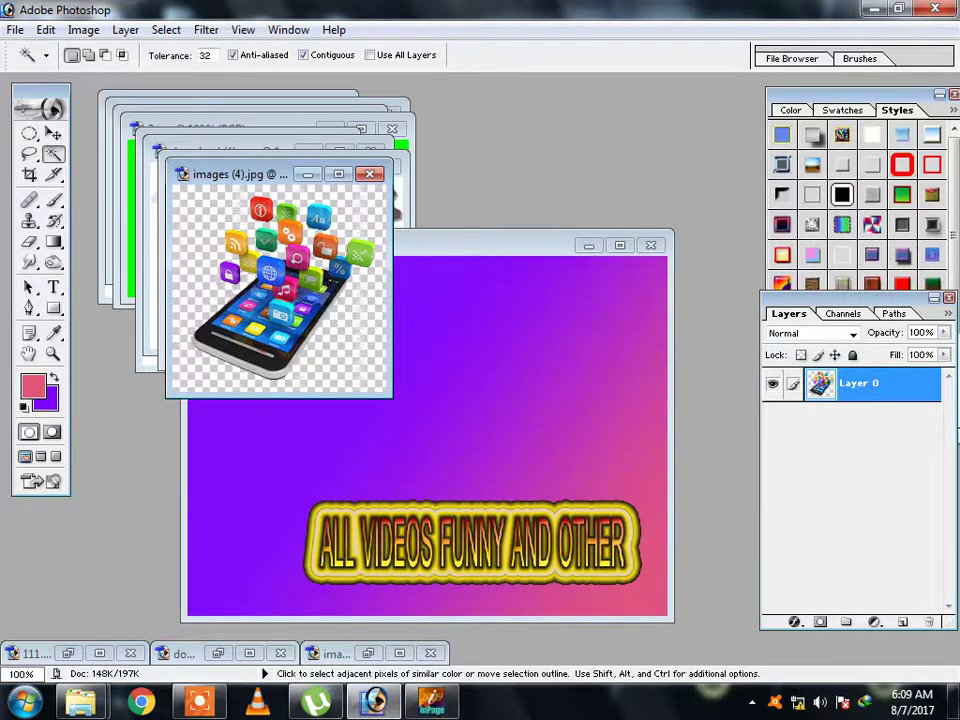
Drag the phone icons into 11.psd, enlarge them to about 158%, and shift right
left_click(53, 133)
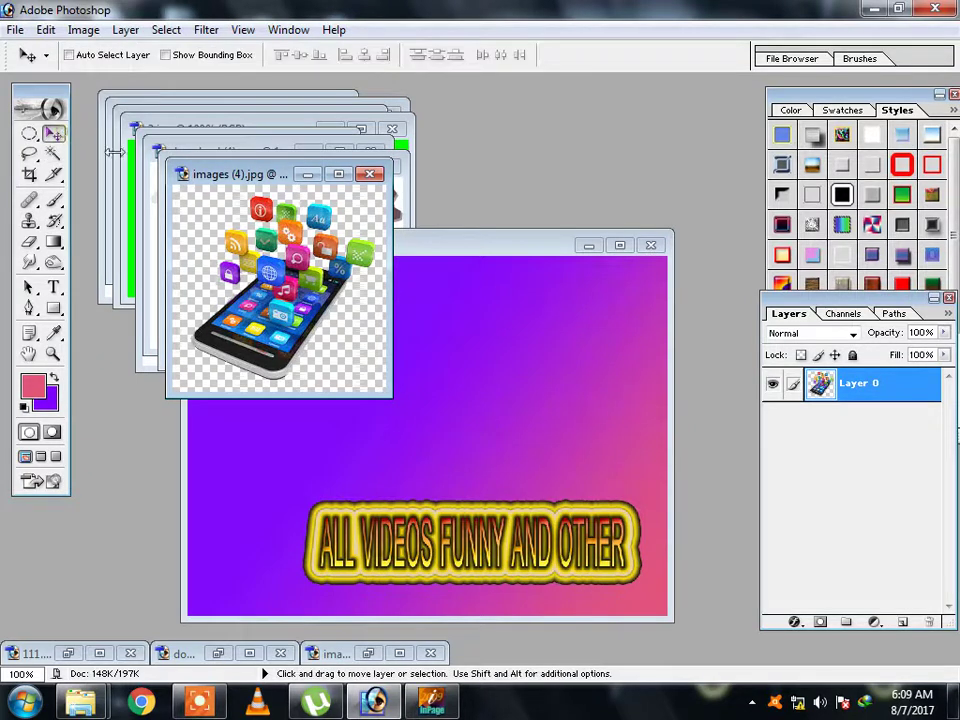
left_click_drag(226, 226, 259, 235)
mouse_move(364, 331)
left_mouse_down()
mouse_move(505, 425)
mouse_move(444, 461)
left_mouse_up()
key("ctrl+t")
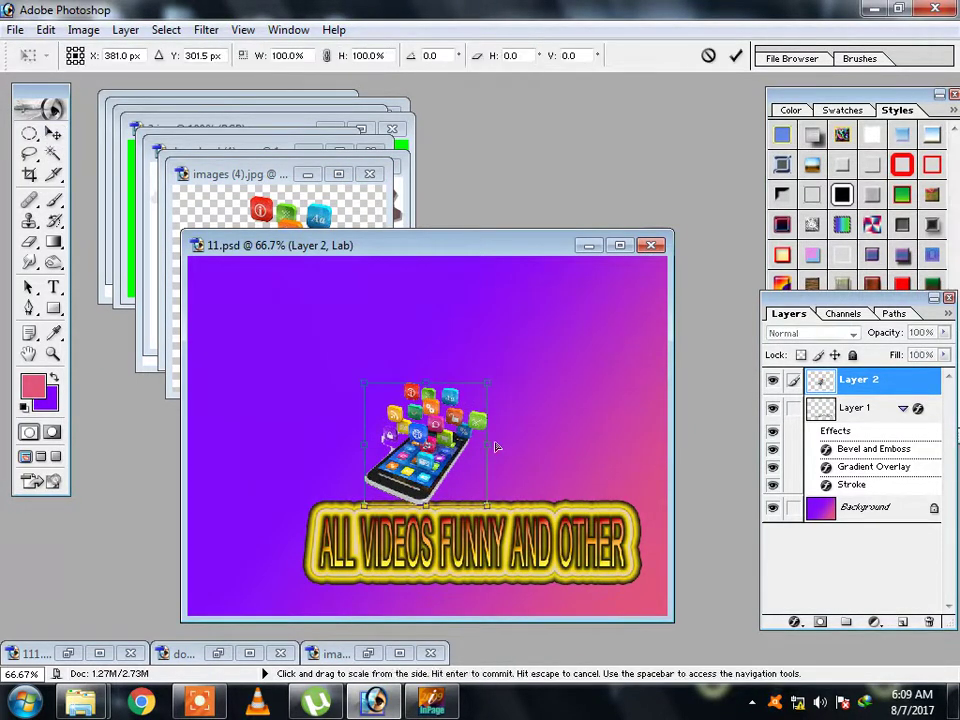
mouse_move(489, 381)
left_mouse_down()
mouse_move(538, 348)
mouse_move(536, 337)
left_mouse_up()
key("Return")
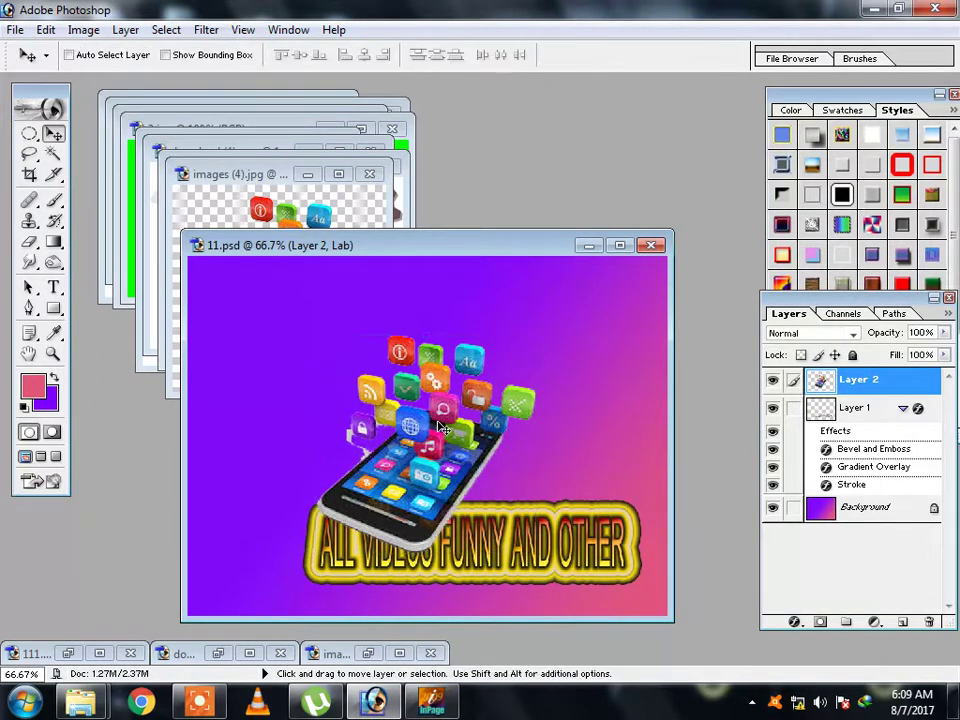
left_click_drag(443, 425, 540, 437)
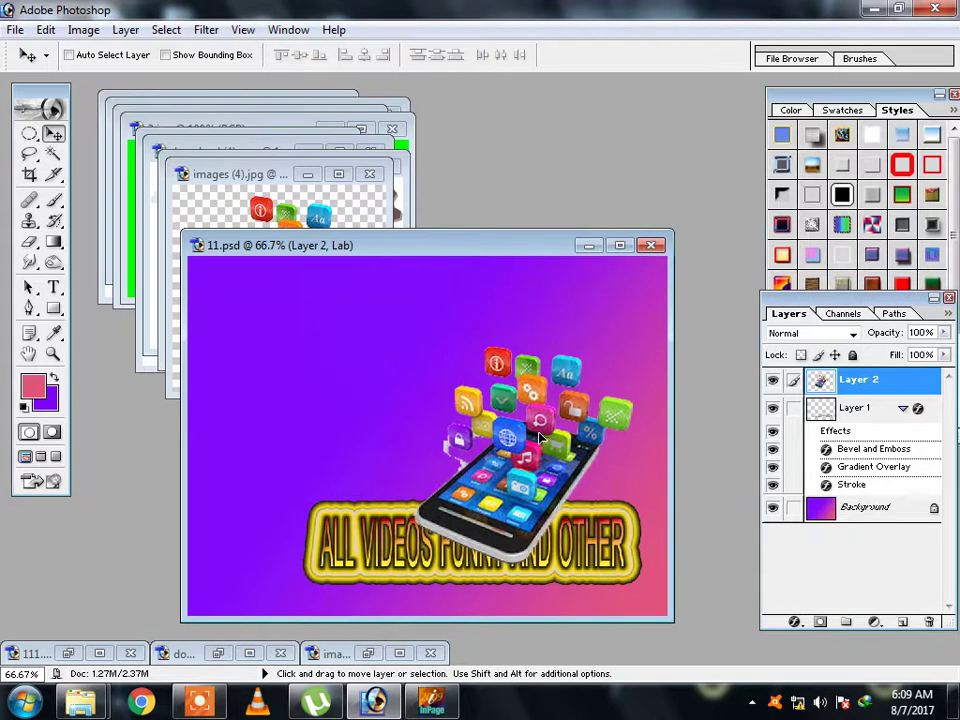
Move Layer 2 below the heading layer and re-transform it to about 95%, less tilted
left_click_drag(885, 388, 895, 428)
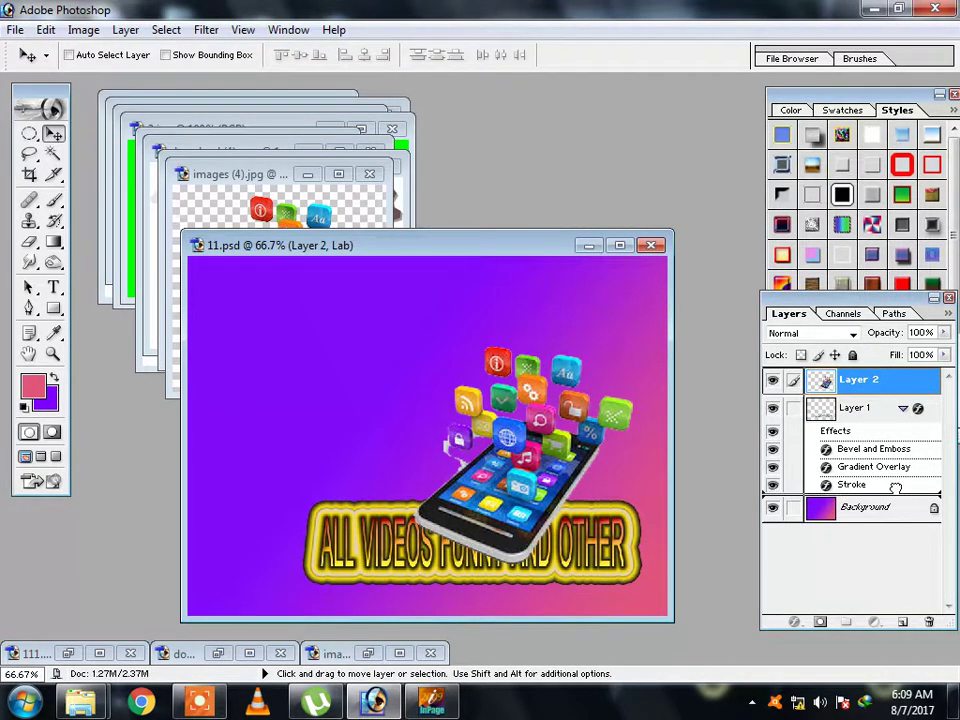
left_click_drag(895, 428, 876, 494)
left_click_drag(580, 440, 598, 468)
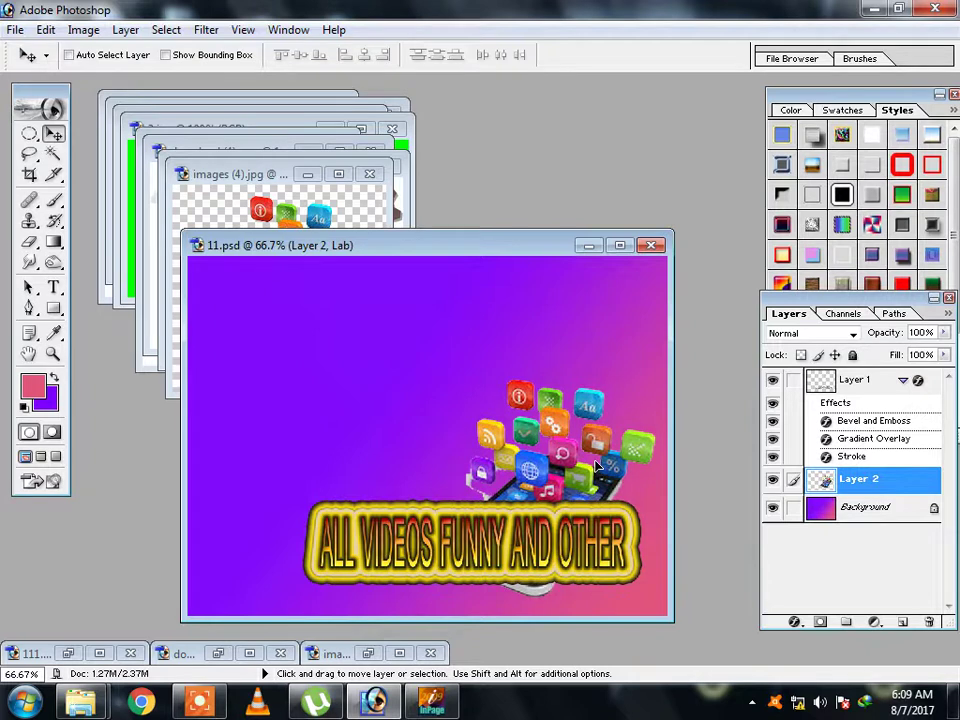
key("ctrl+t")
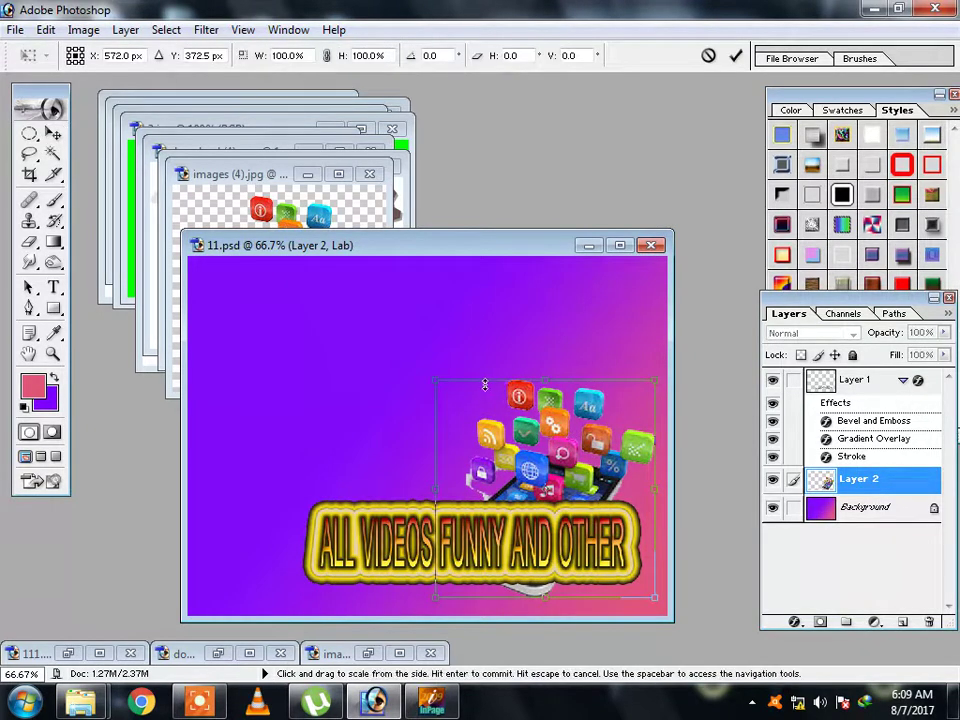
left_click_drag(437, 383, 455, 392)
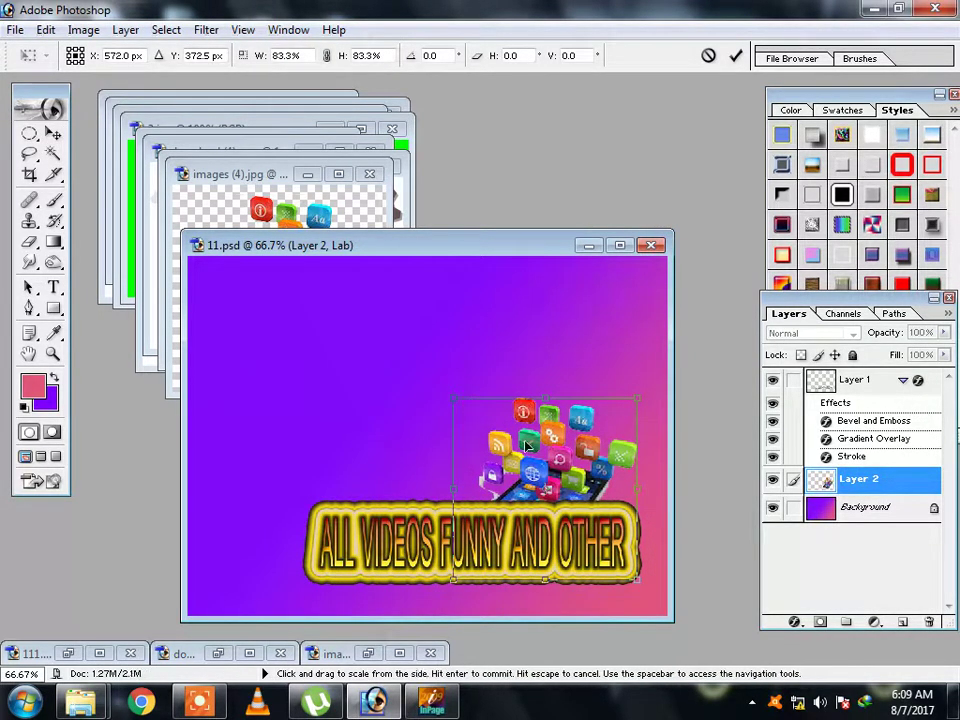
left_click_drag(588, 478, 588, 468)
mouse_move(636, 390)
left_mouse_down()
mouse_move(649, 378)
mouse_move(625, 333)
left_mouse_up()
mouse_move(591, 436)
left_mouse_down()
mouse_move(592, 405)
mouse_move(603, 412)
mouse_move(573, 430)
left_mouse_up()
key("Return")
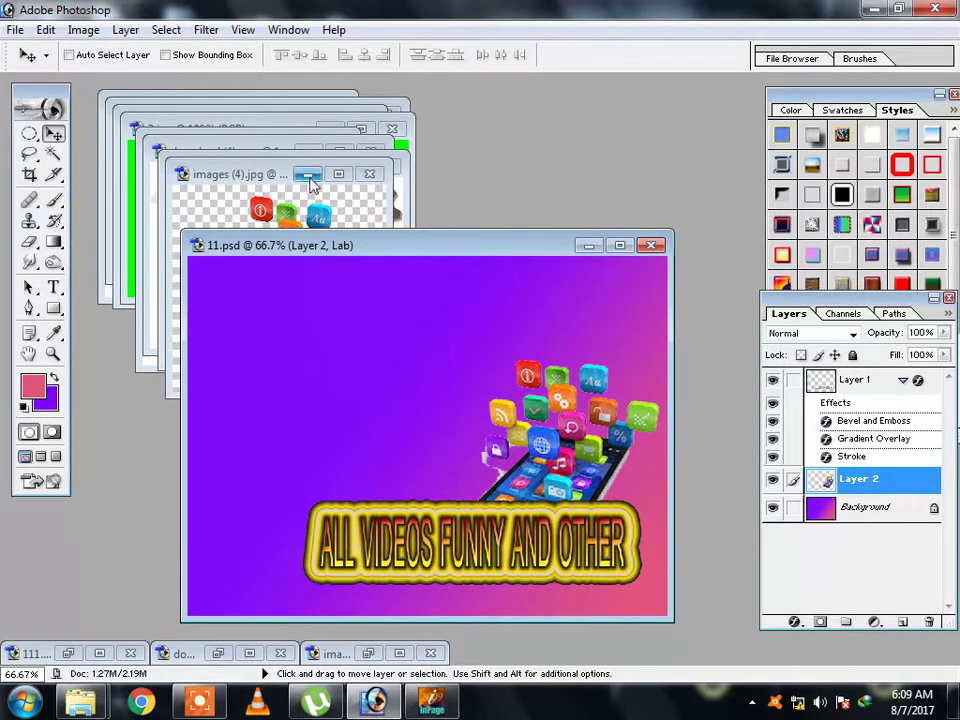
Close images (4).jpg without saving, then close the images (3).png monitor-gear image
left_click(369, 176)
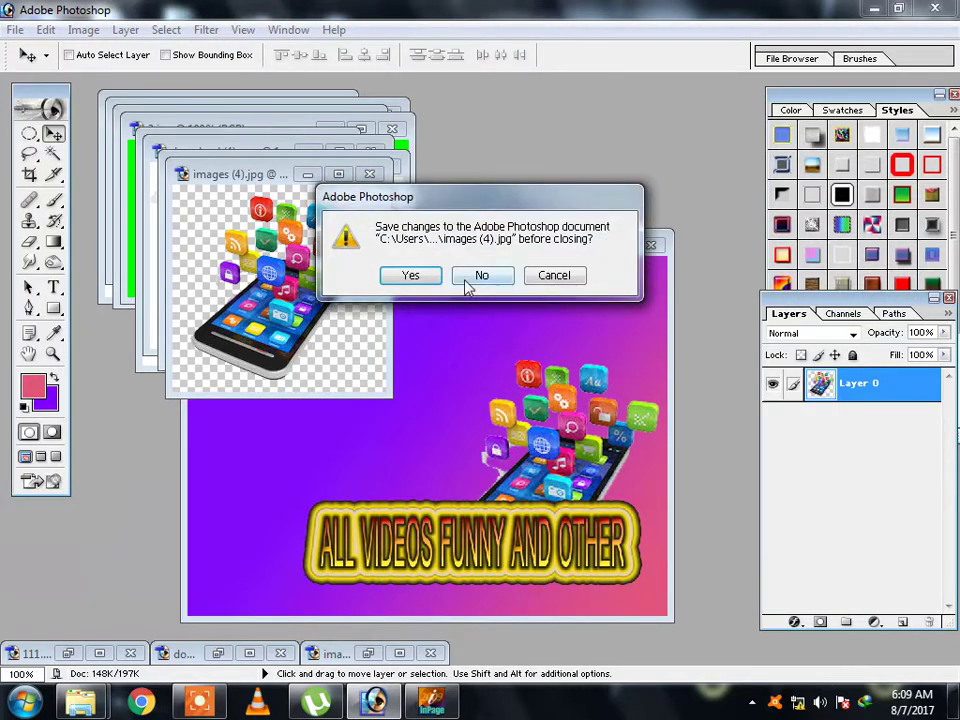
left_click(467, 280)
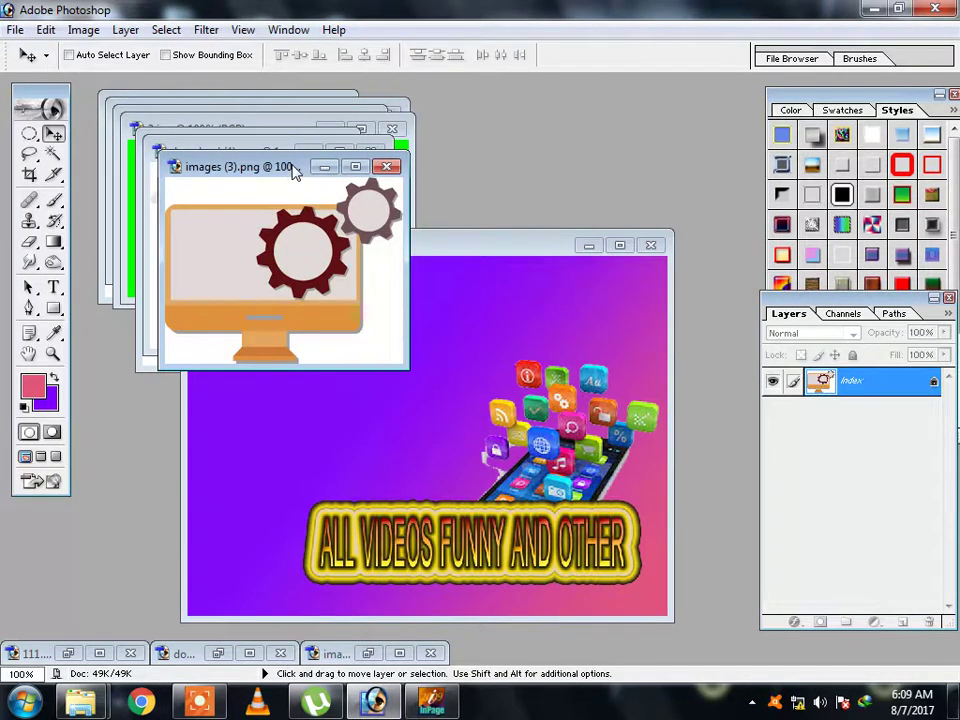
left_click(55, 155)
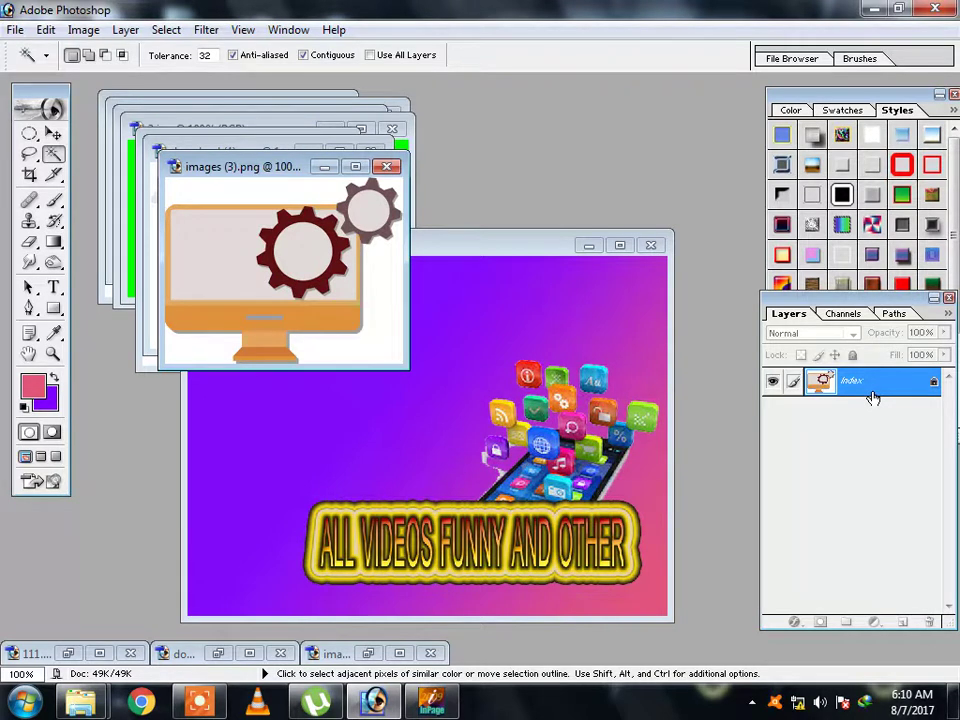
left_click(479, 292)
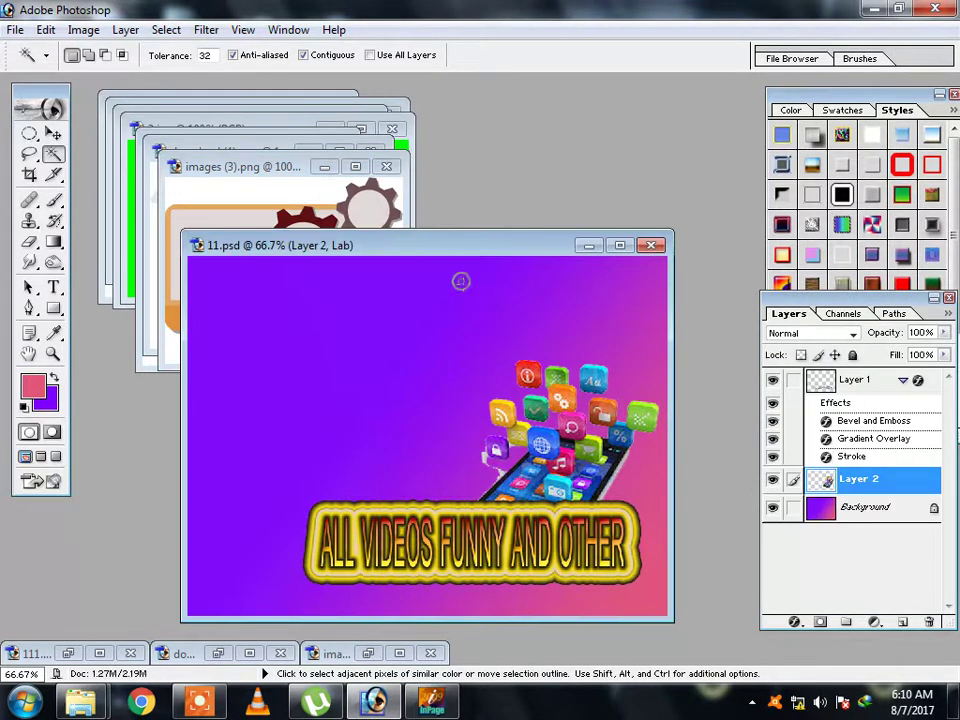
left_click(53, 134)
left_click(210, 163)
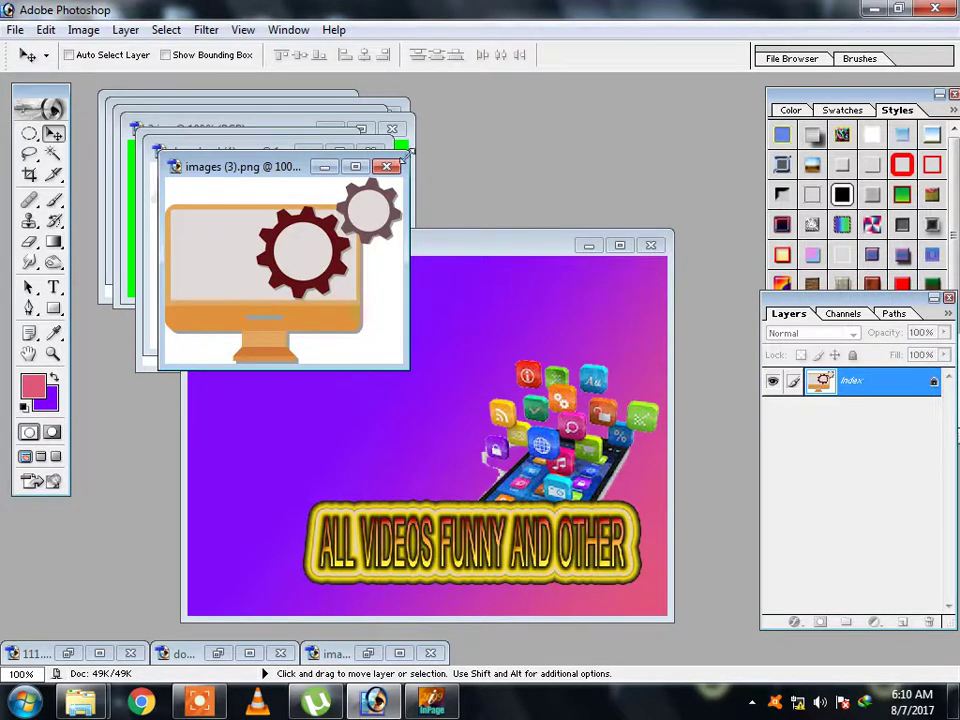
left_click(386, 166)
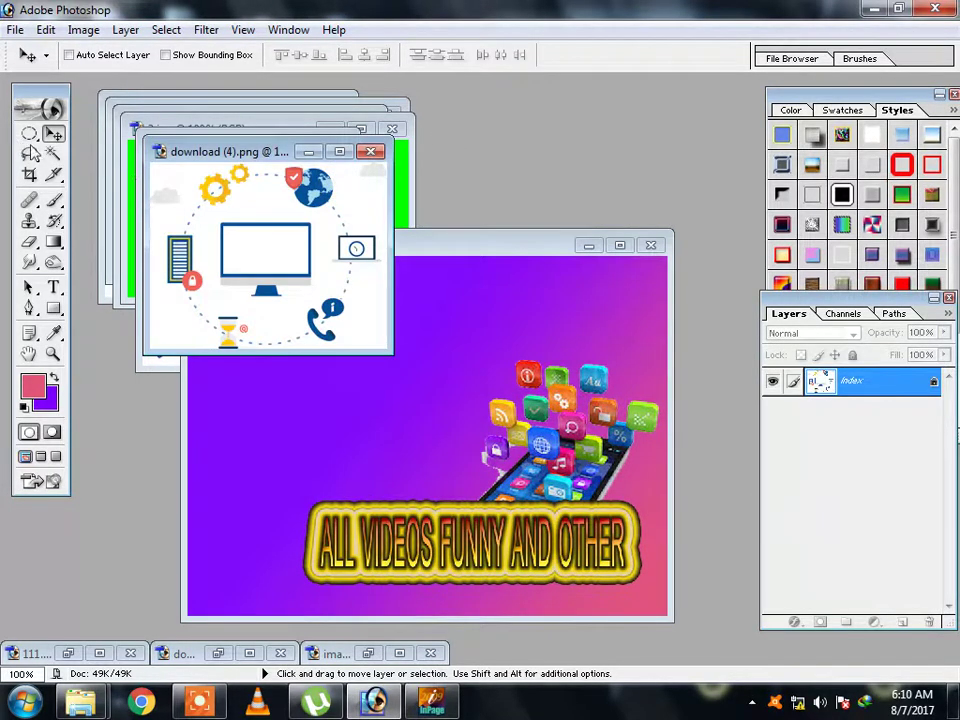
Switch selection tools and try dragging the download (4).png icon cluster into the poster
left_click(53, 153)
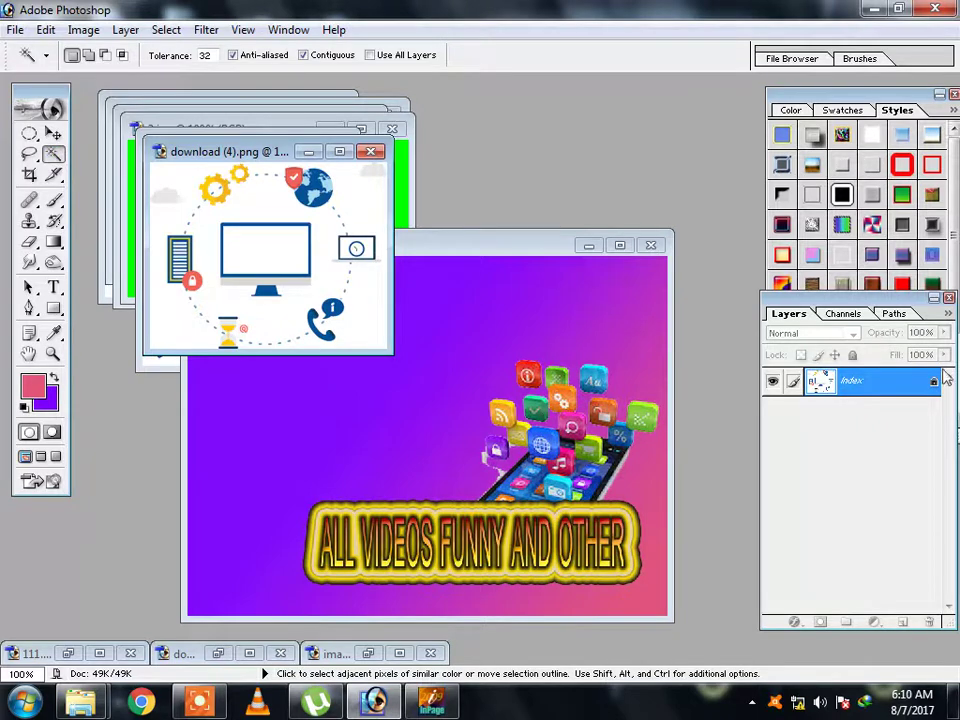
left_click(373, 703)
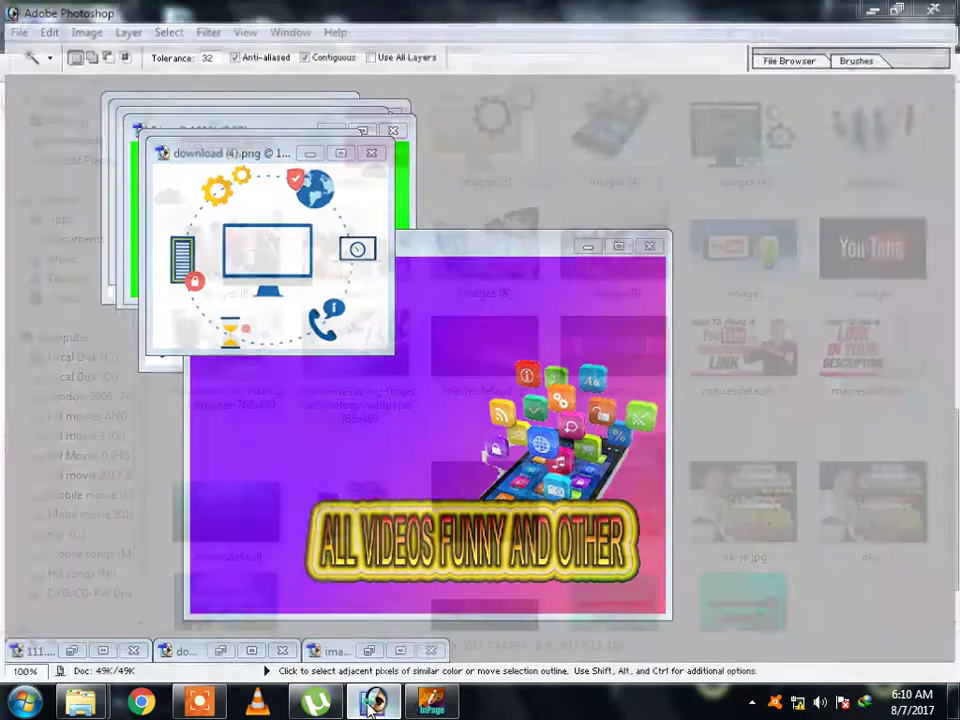
left_click(373, 703)
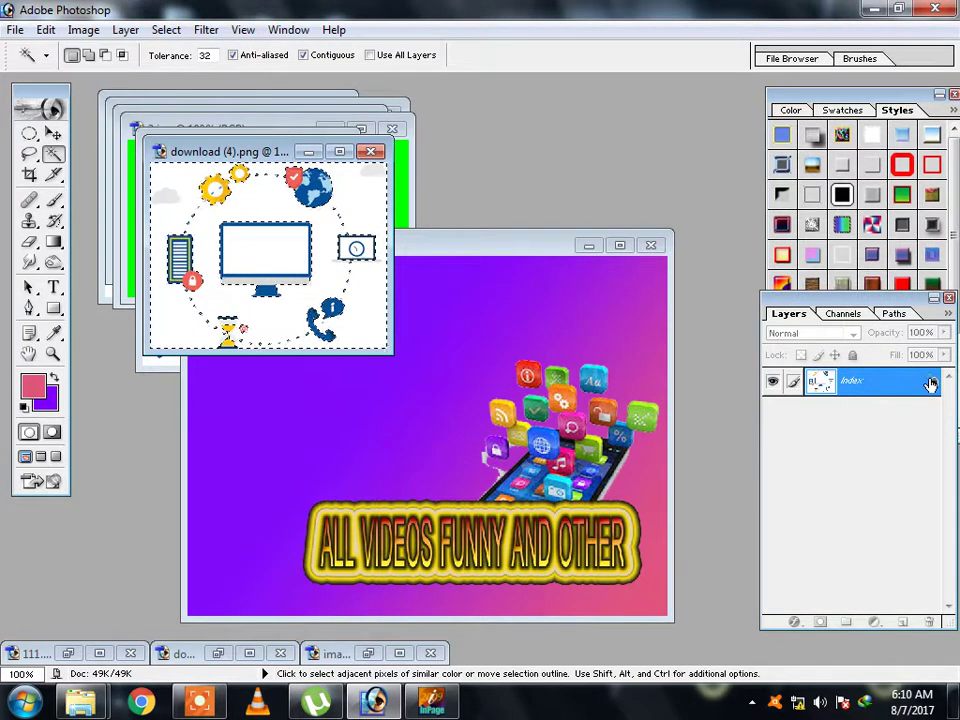
left_click(30, 133)
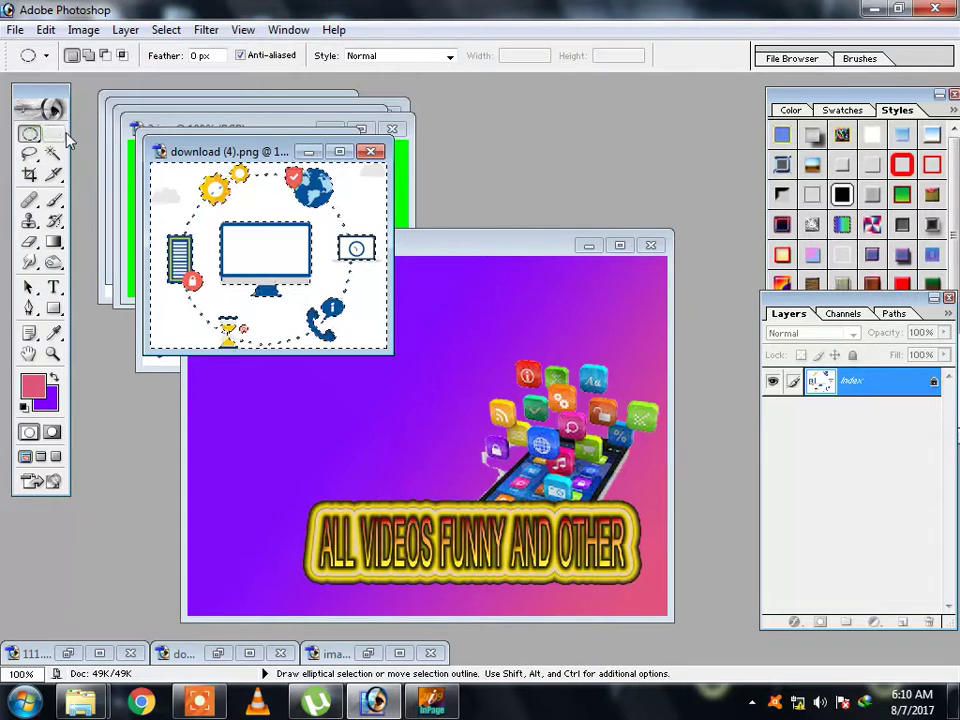
left_click(53, 133)
left_click_drag(262, 231, 419, 360)
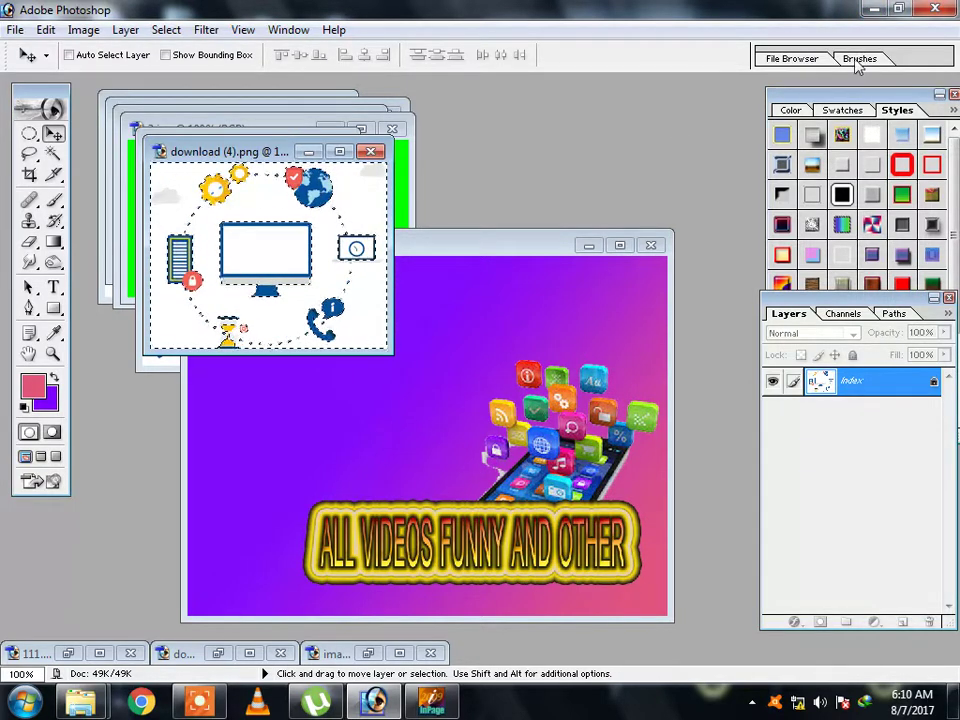
In the dd folder, open the selected images, including download (4), in Paint
left_click(873, 9)
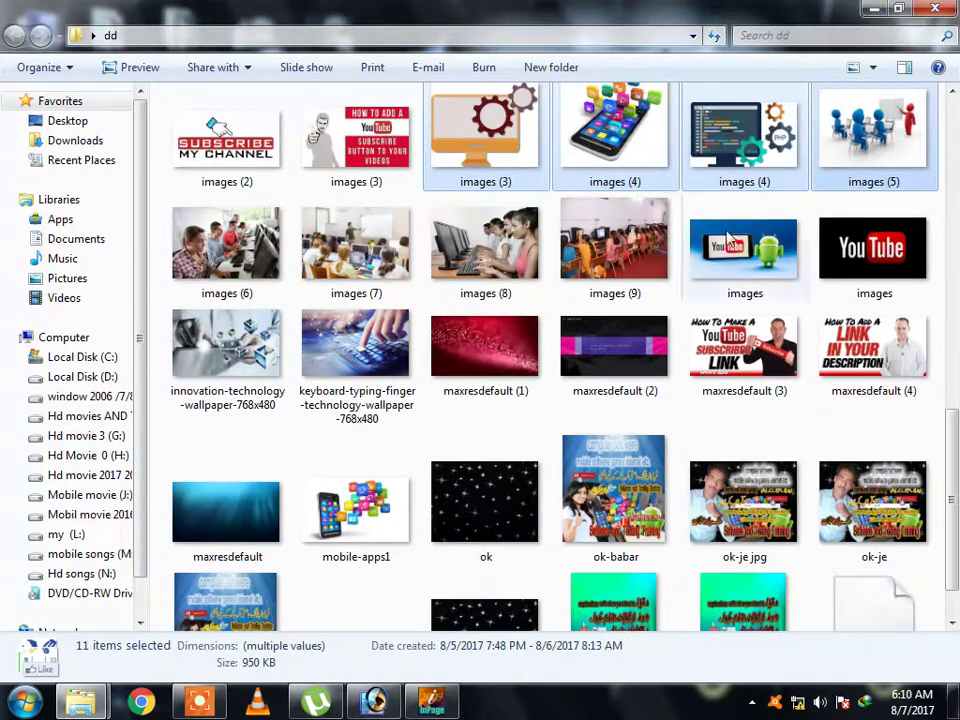
scroll(577, 280, "up", 2)
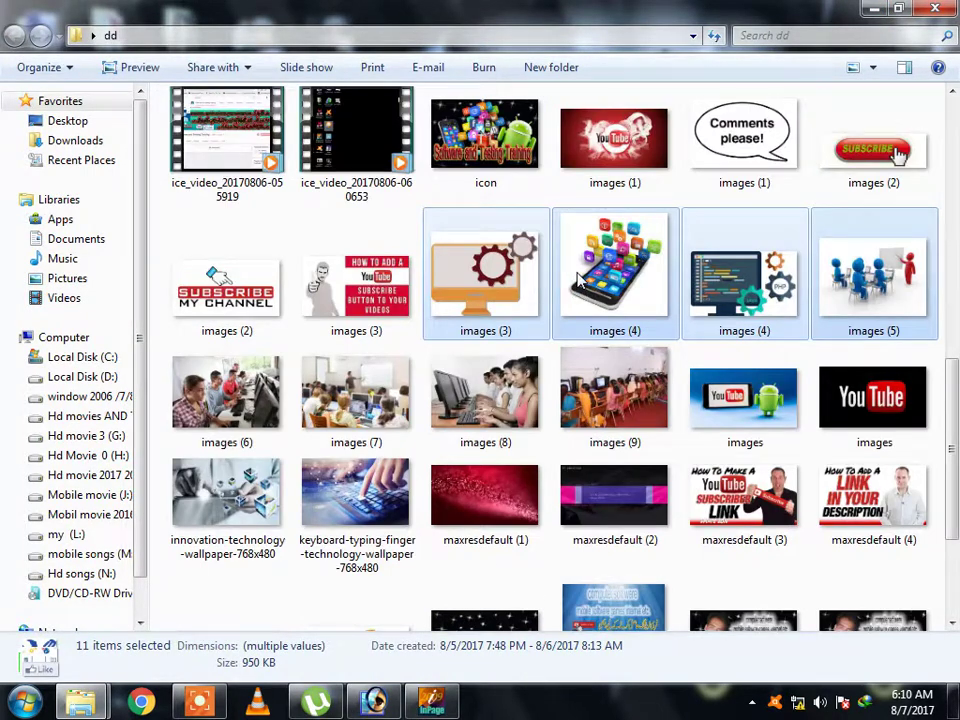
scroll(577, 280, "up", 3)
right_click(240, 284)
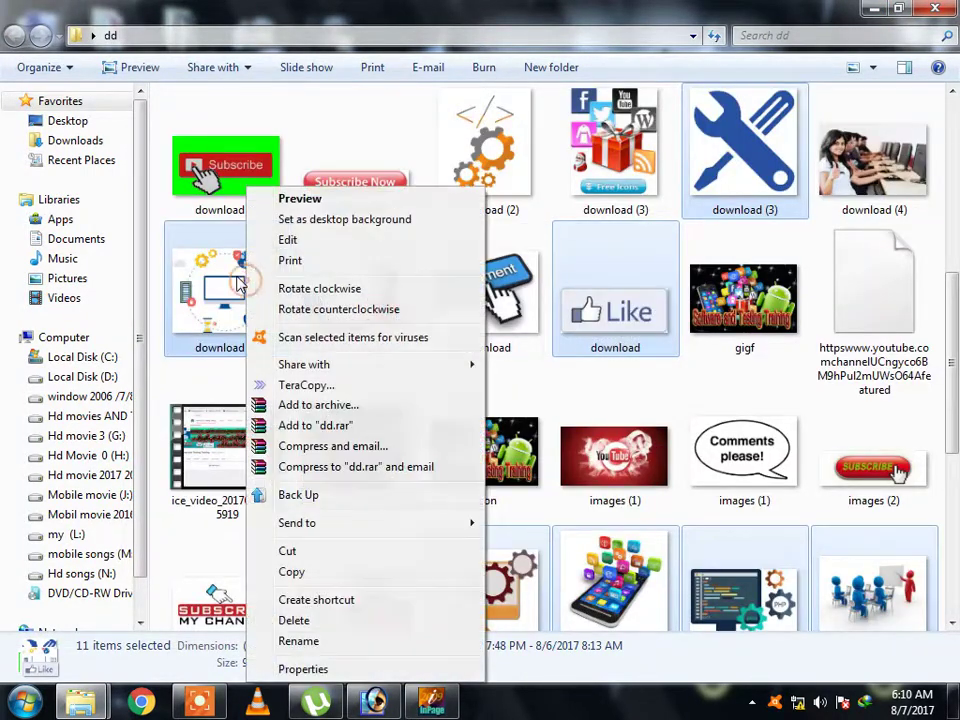
left_click(285, 242)
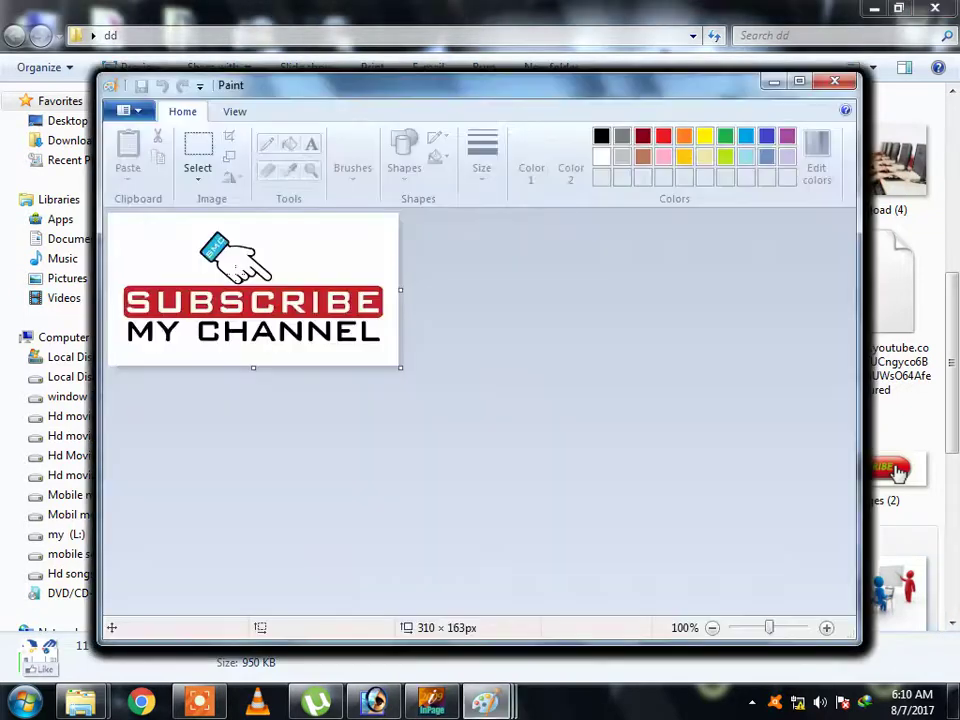
Close the extra Paint image windows, keeping only the computer icons picture
left_click(128, 111)
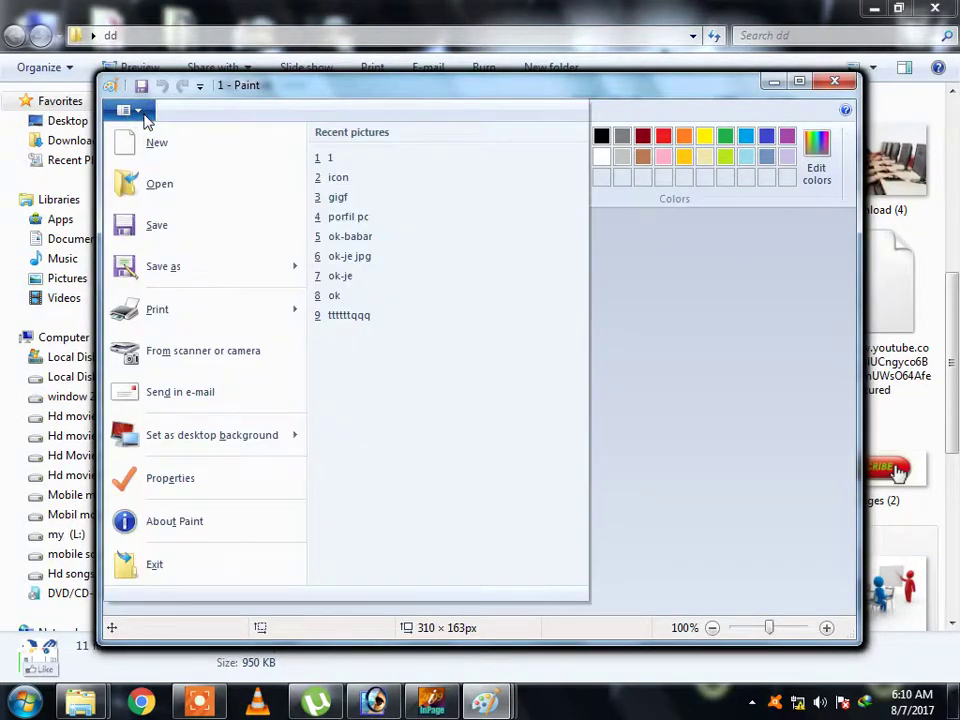
left_click(480, 340)
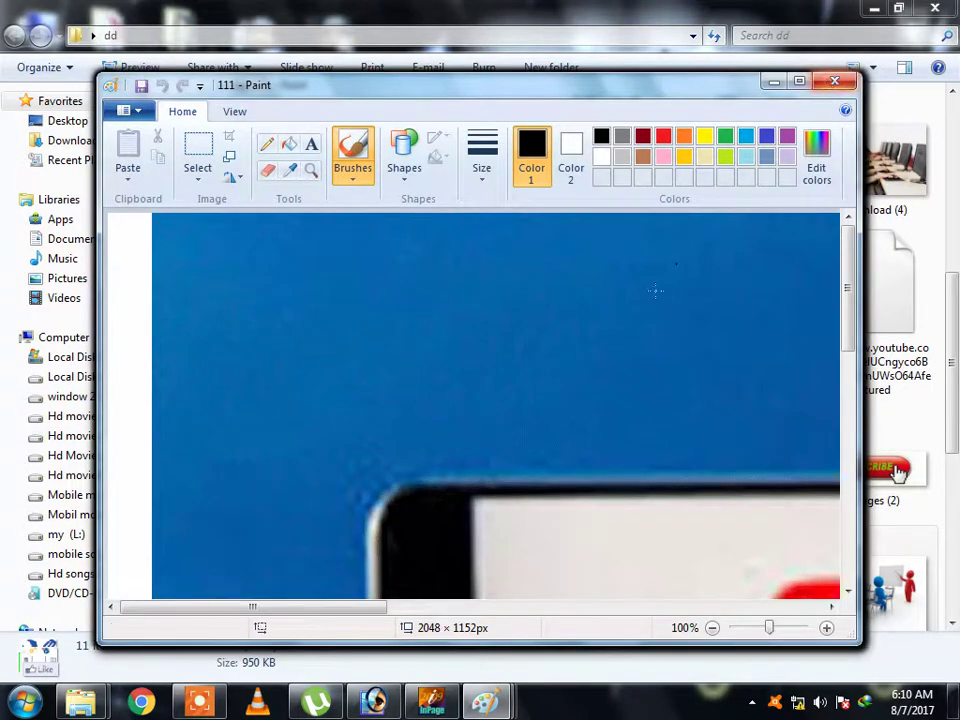
left_click(828, 82)
left_click(828, 83)
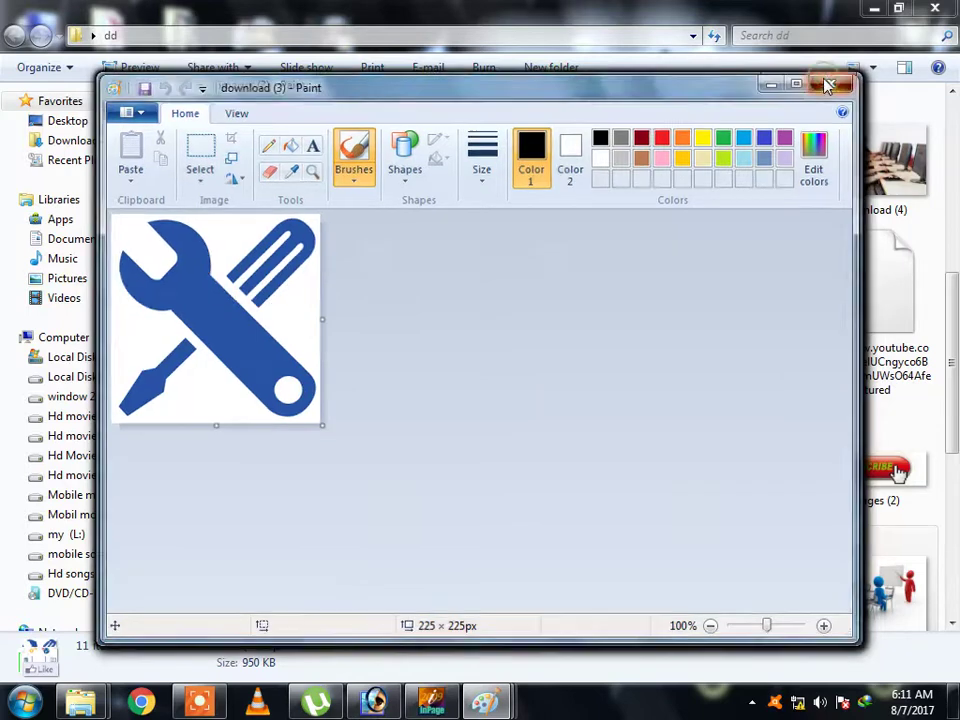
left_click(828, 83)
left_click(828, 83)
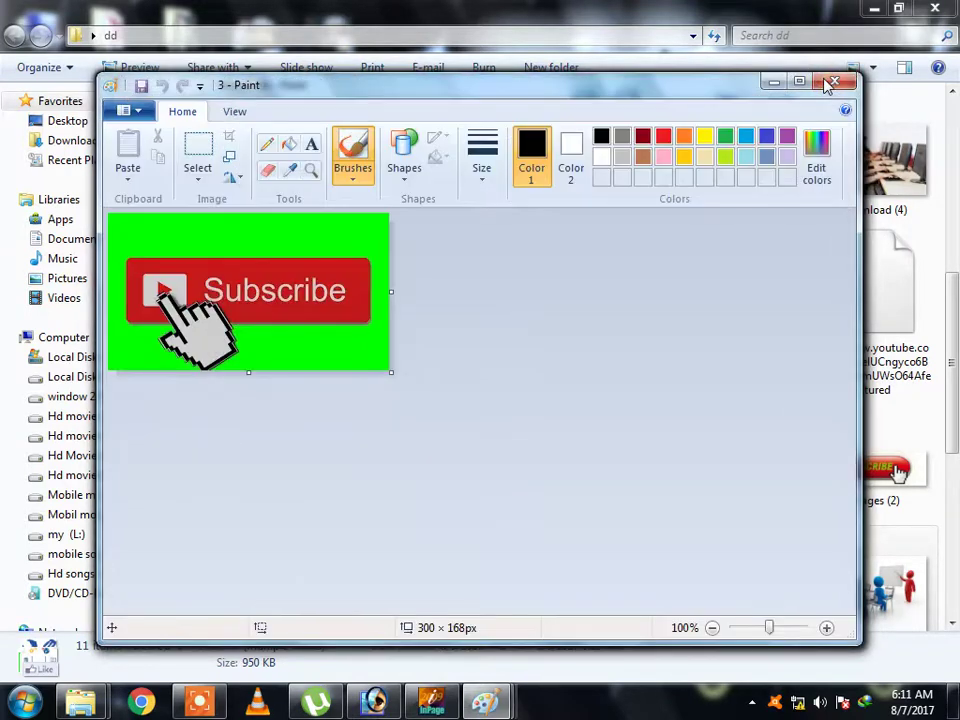
left_click(828, 83)
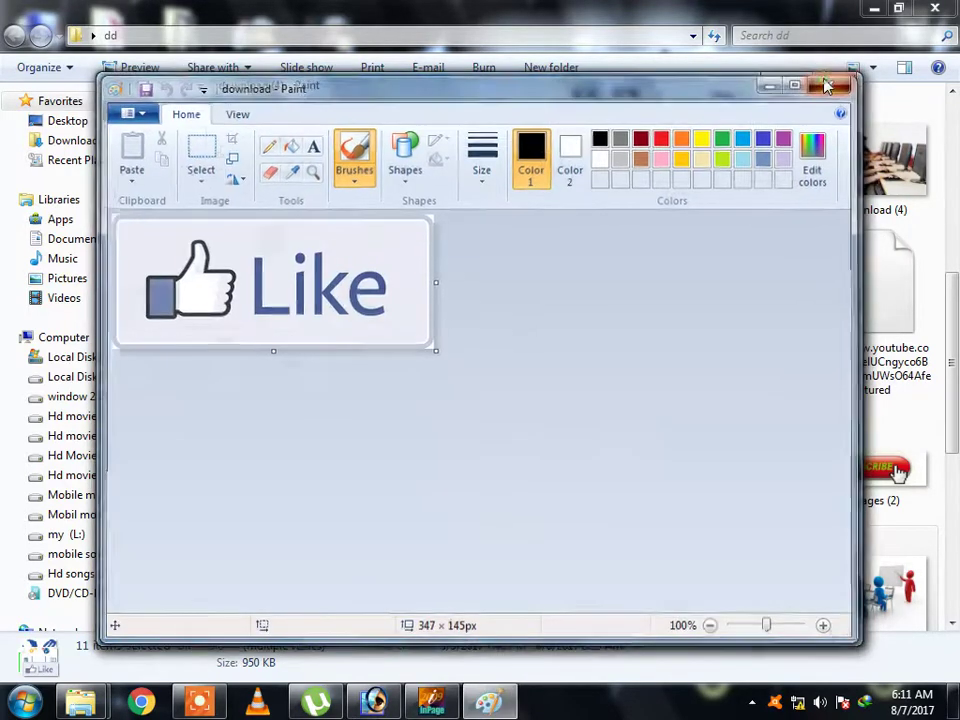
Save the computer icons picture as a JPEG named 'BAR' and close Paint
left_click(131, 111)
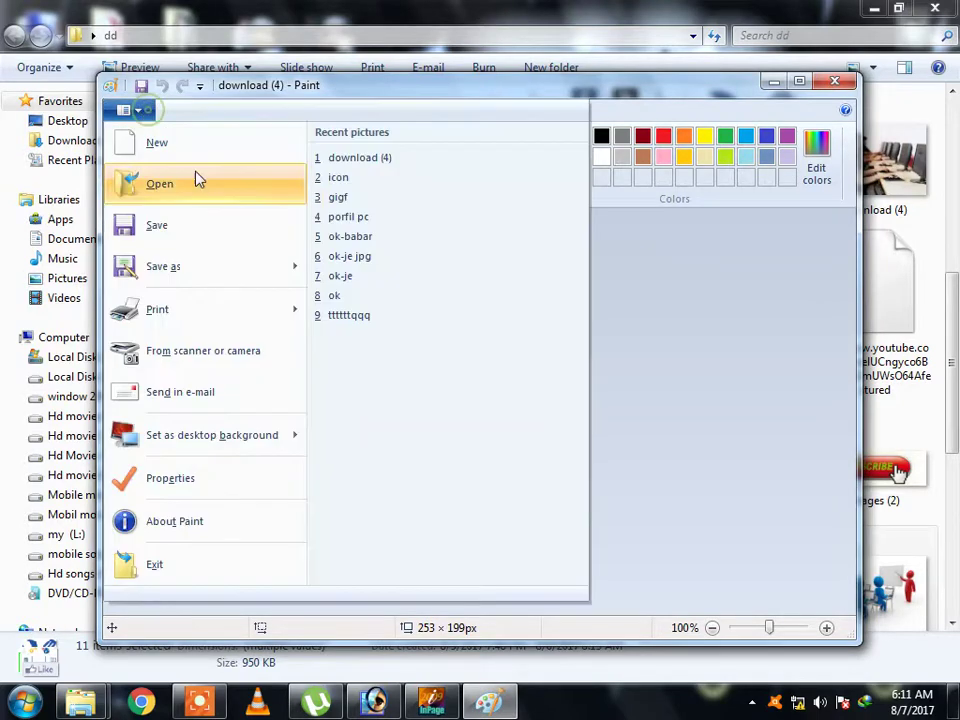
mouse_move(163, 266)
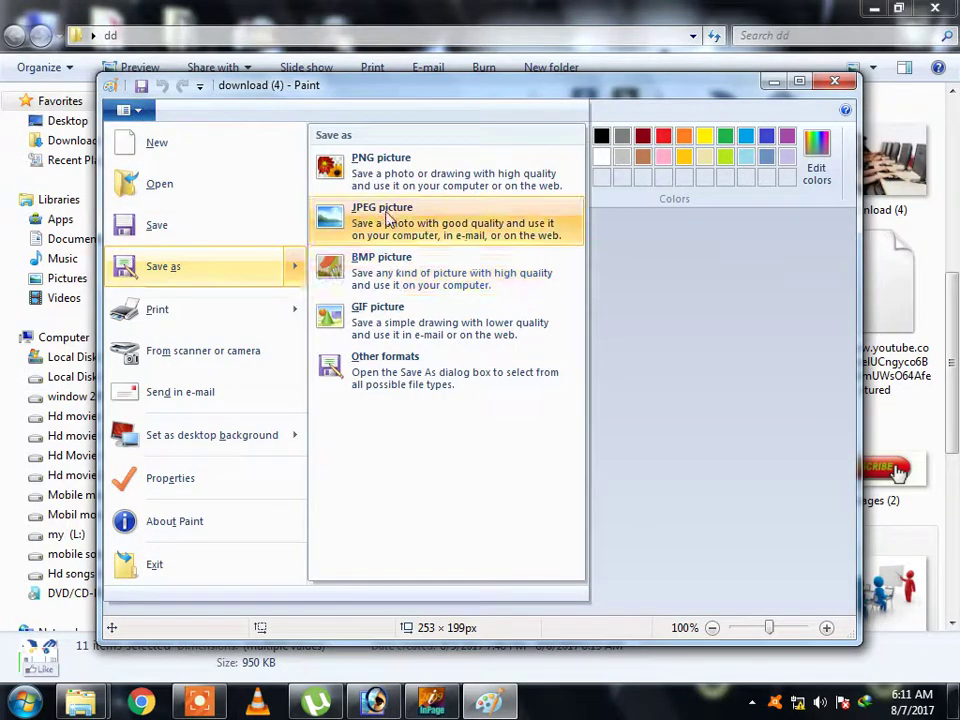
left_click(388, 218)
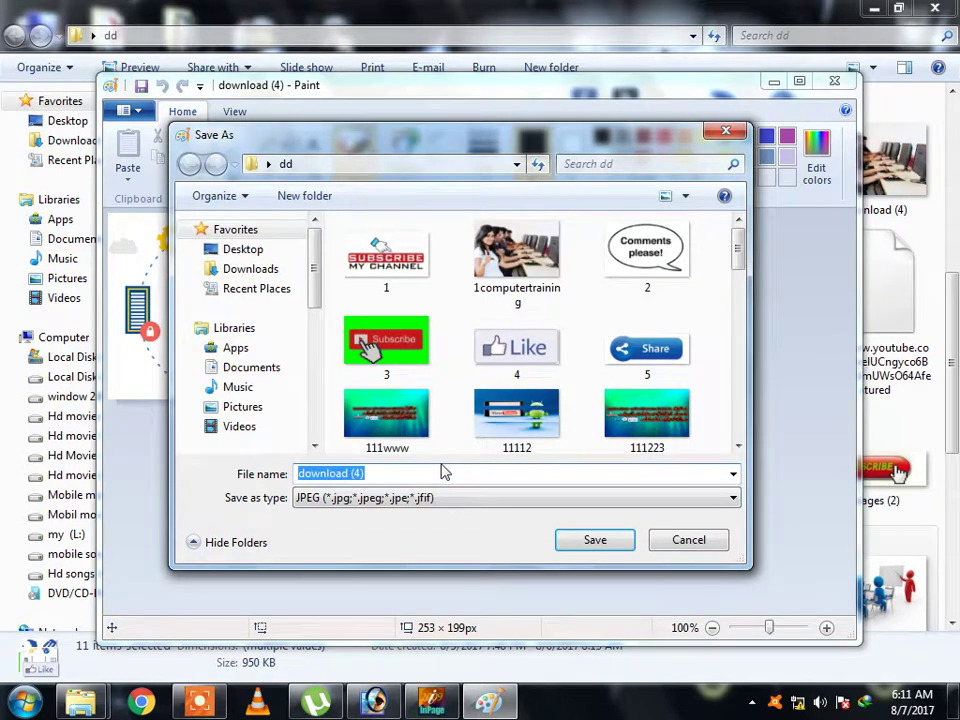
type("BA")
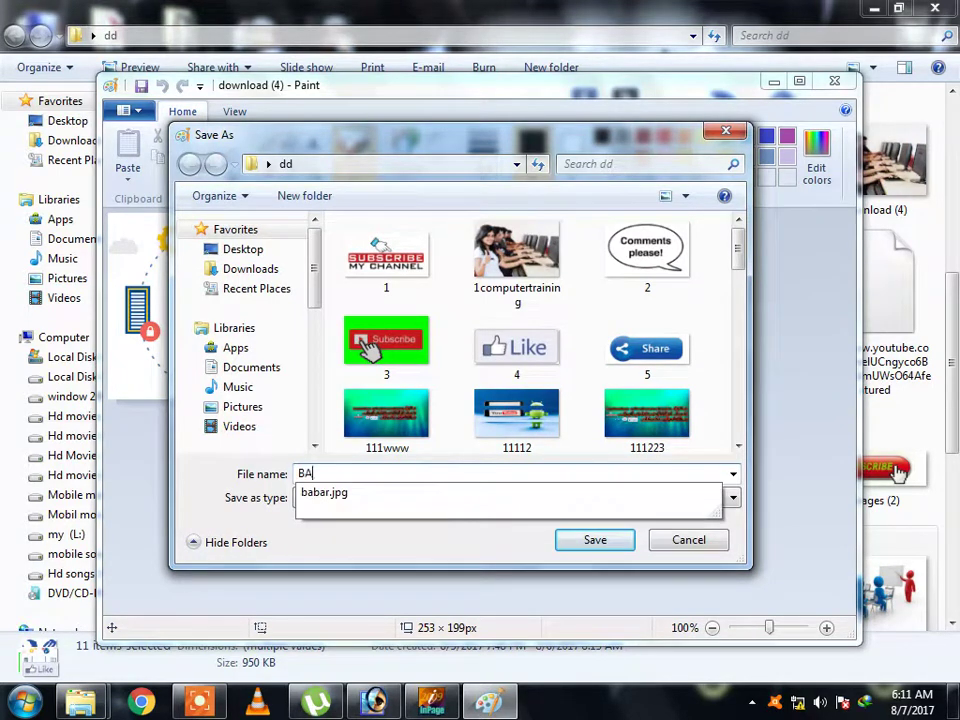
type("R USMAN")
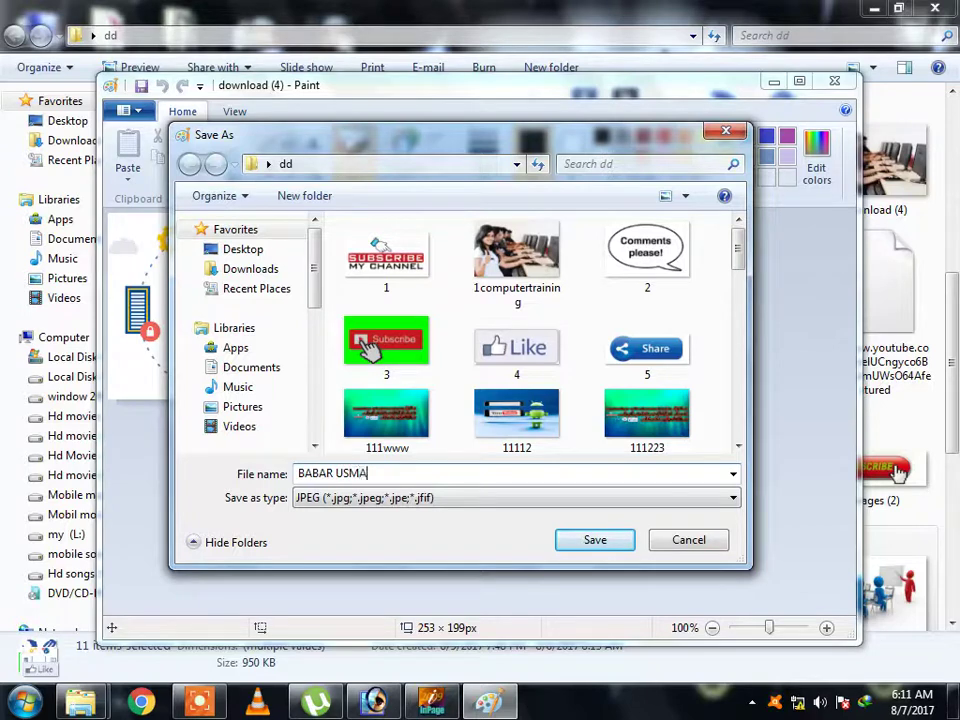
left_click(594, 542)
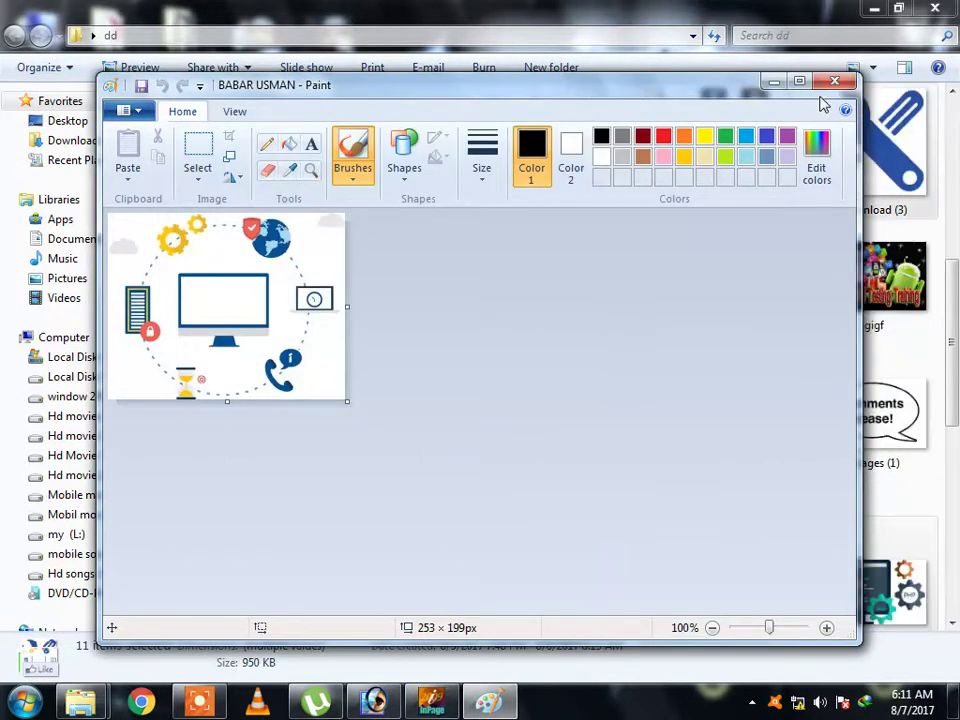
left_click(829, 81)
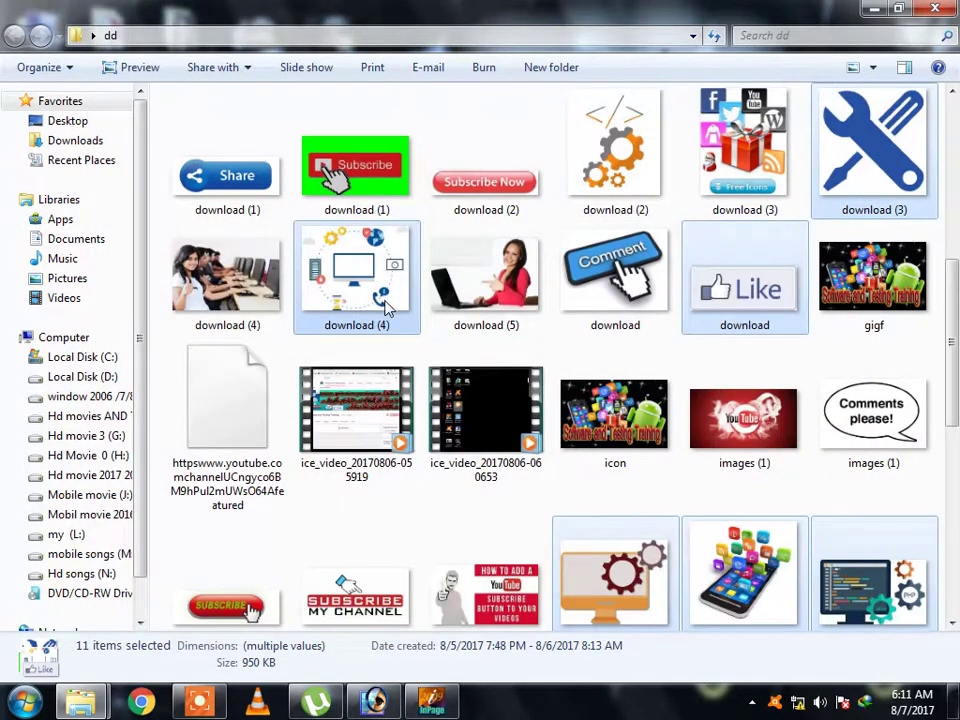
Drag the saved BAR JPEG onto Photoshop's taskbar icon to open it
left_click(497, 285)
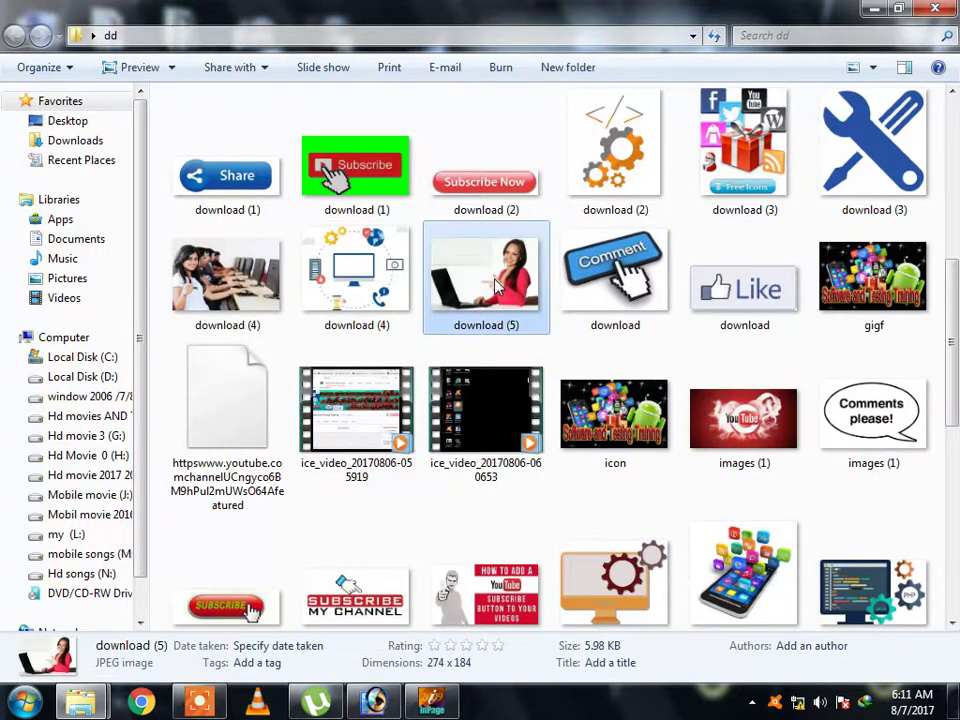
scroll(497, 285, "up", 3)
left_click_drag(690, 165, 318, 700)
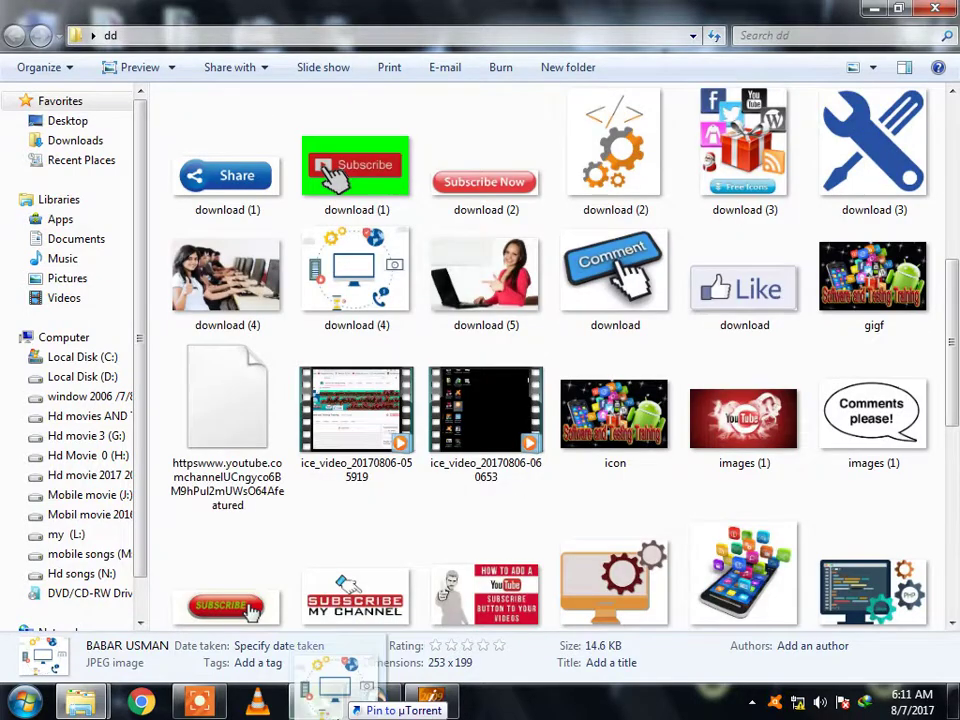
left_click_drag(318, 700, 396, 642)
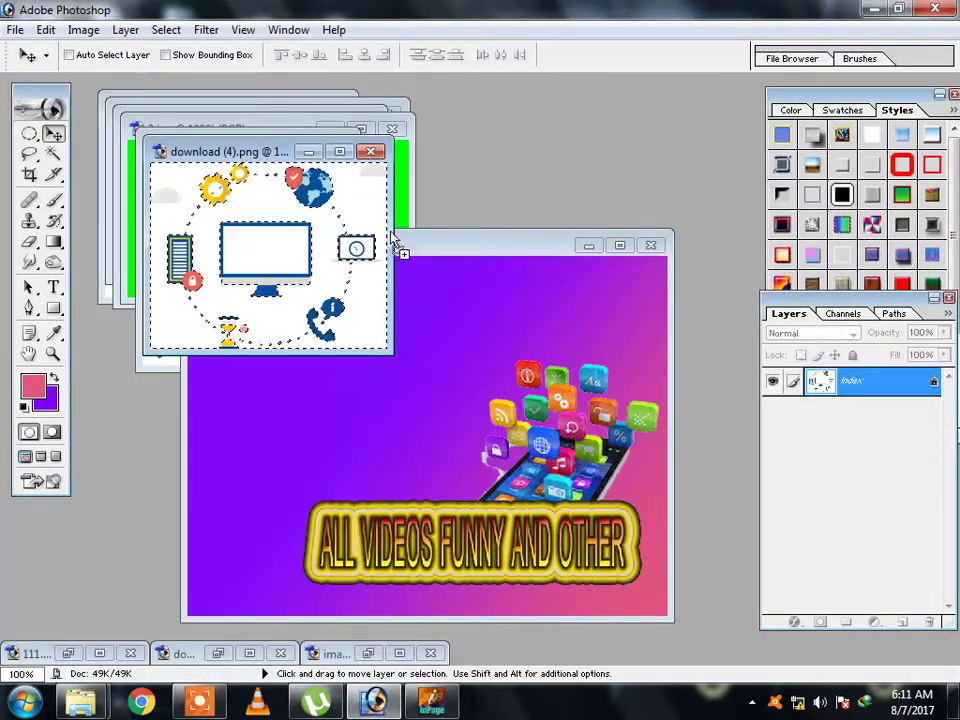
Close download (4).png without saving and unlock the BAR image's Background as Layer 0
left_click(372, 152)
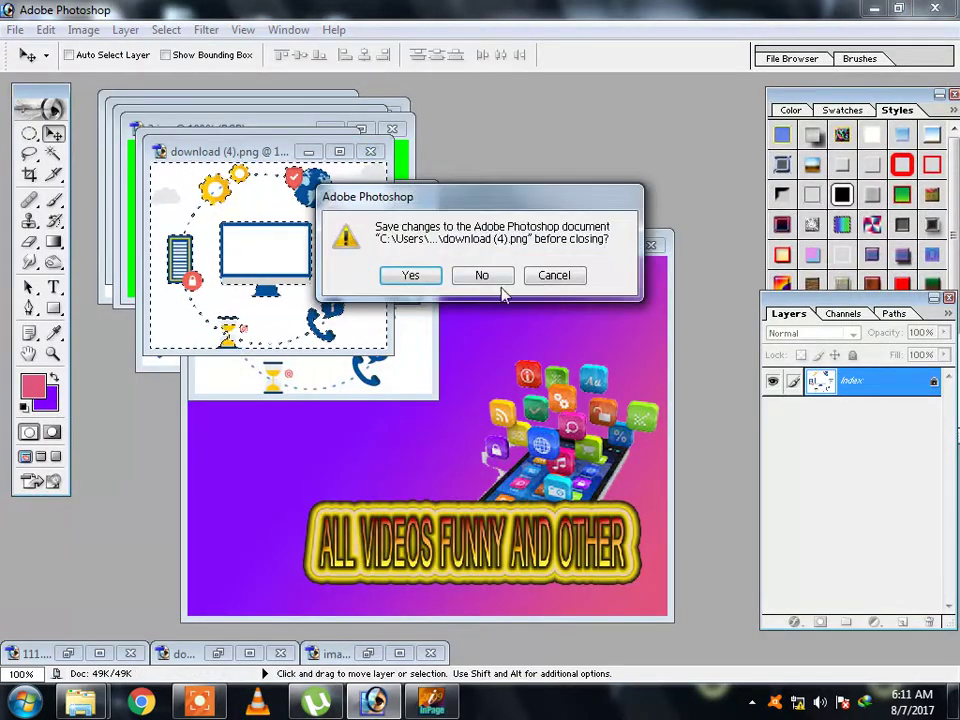
left_click(482, 275)
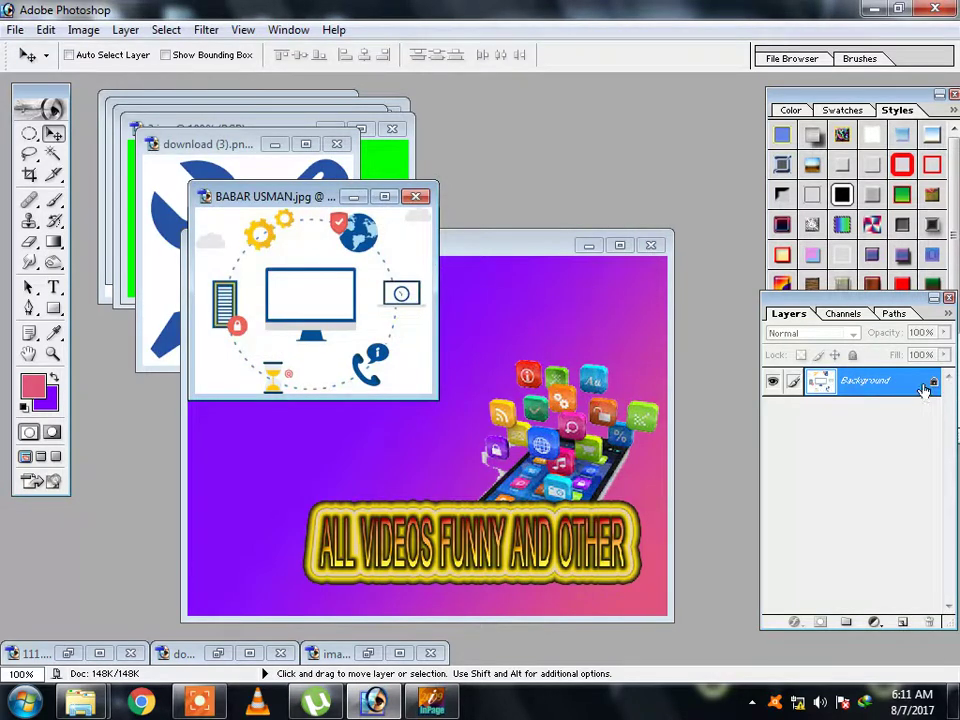
double_click(923, 389)
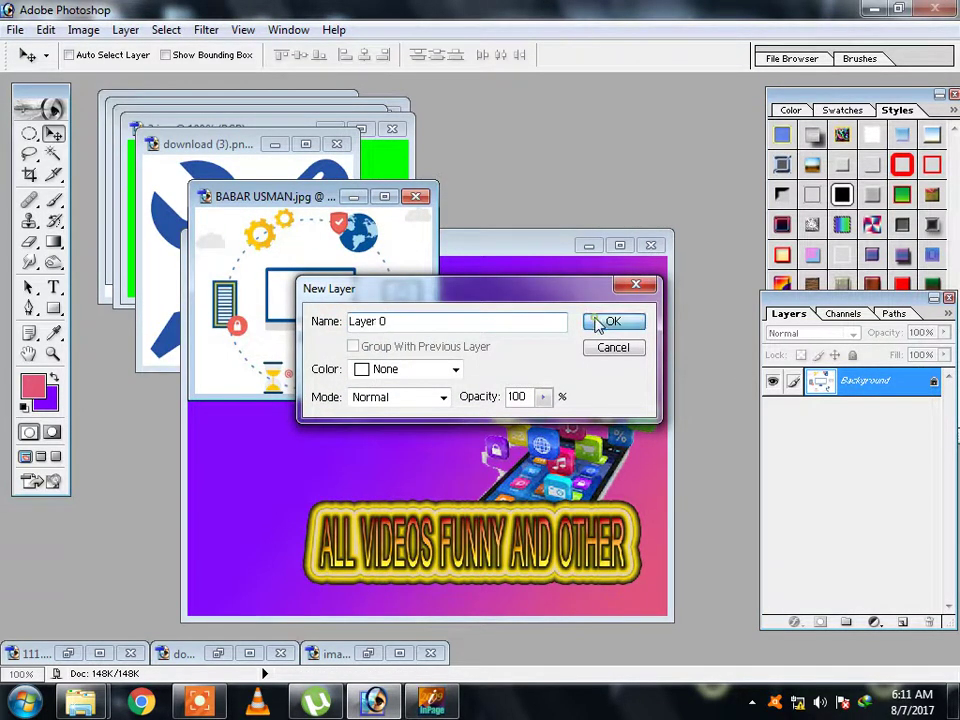
left_click(610, 321)
Magic-wand and delete the white background, then select the icons, including the yellow gear
left_click(54, 155)
left_click(260, 257)
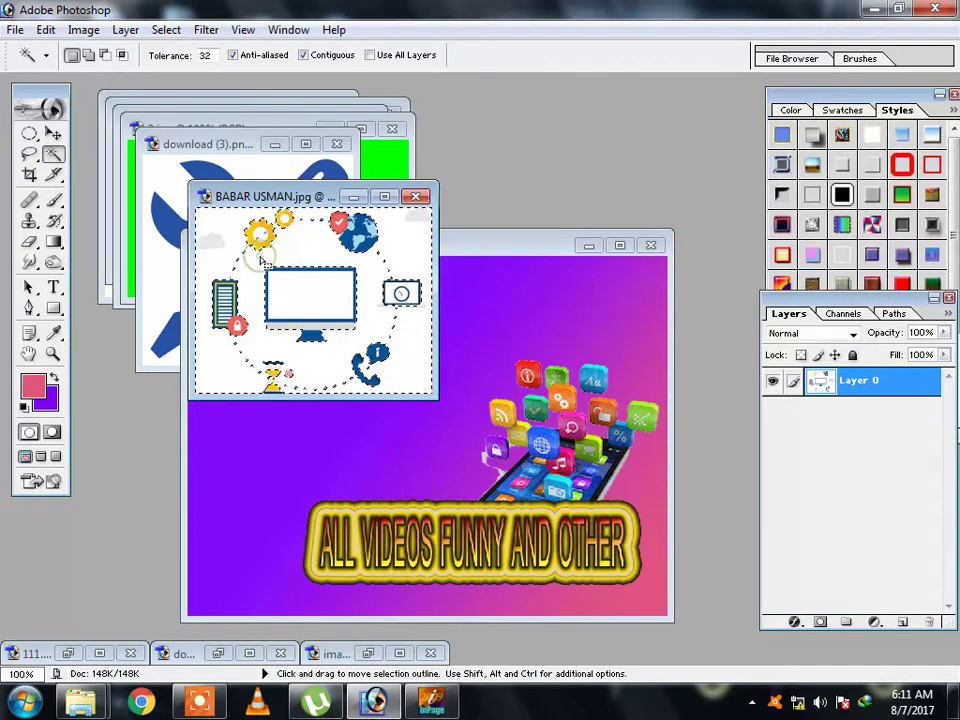
key("Delete")
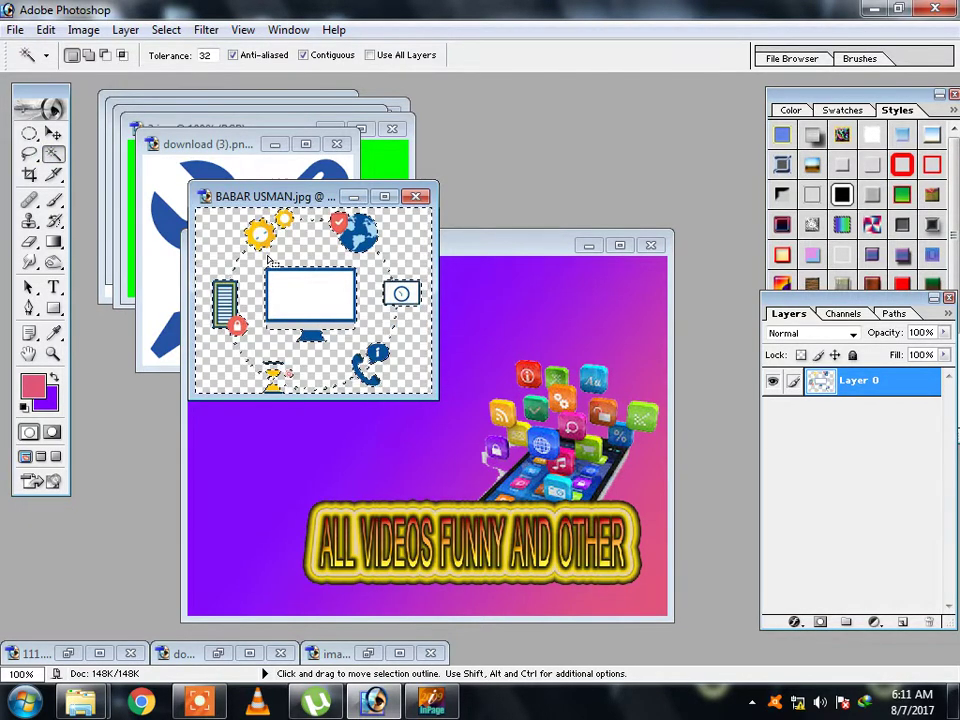
left_click(405, 295)
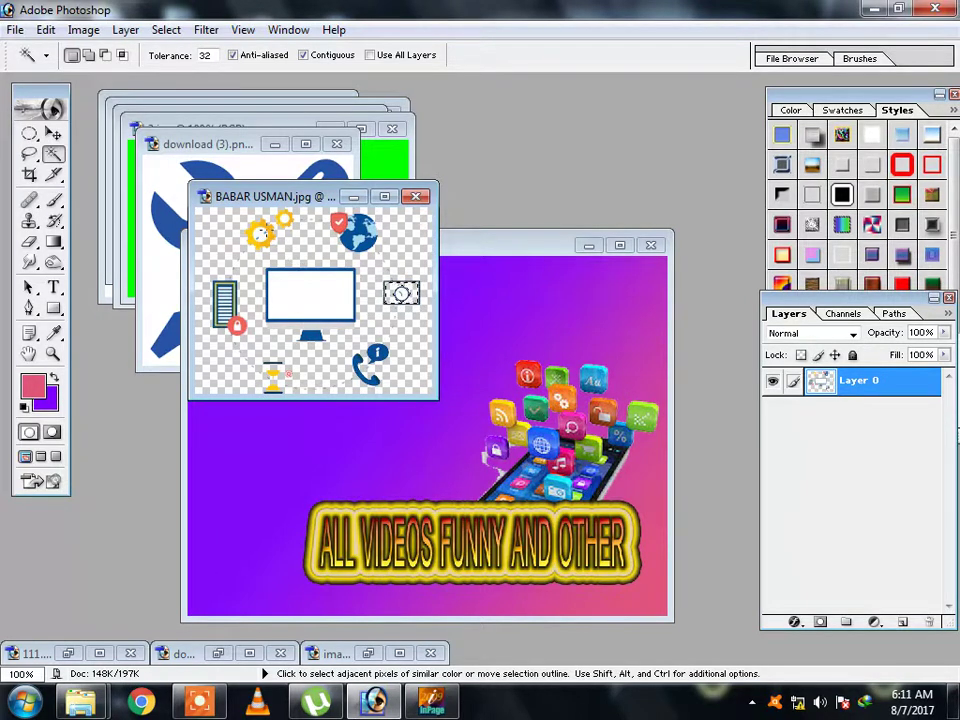
left_click(260, 234)
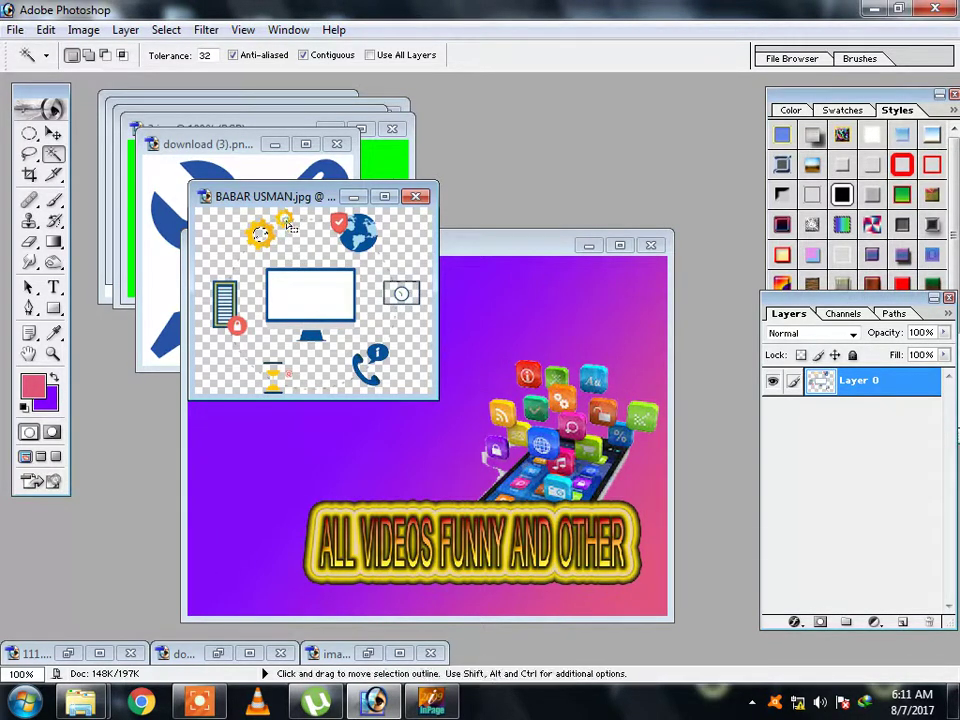
left_click(53, 133)
Copy the icon cluster into 11.psd and shrink the phone app icons to half size
mouse_move(272, 250)
left_mouse_down()
mouse_move(390, 338)
mouse_move(452, 430)
mouse_move(365, 400)
mouse_move(369, 407)
left_mouse_up()
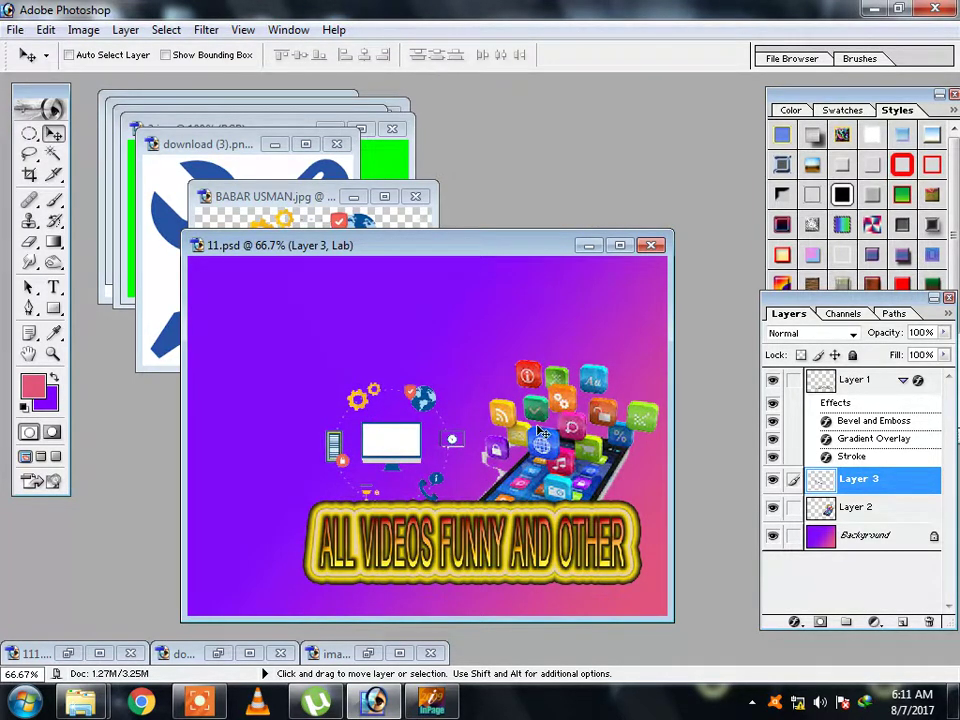
right_click(573, 430)
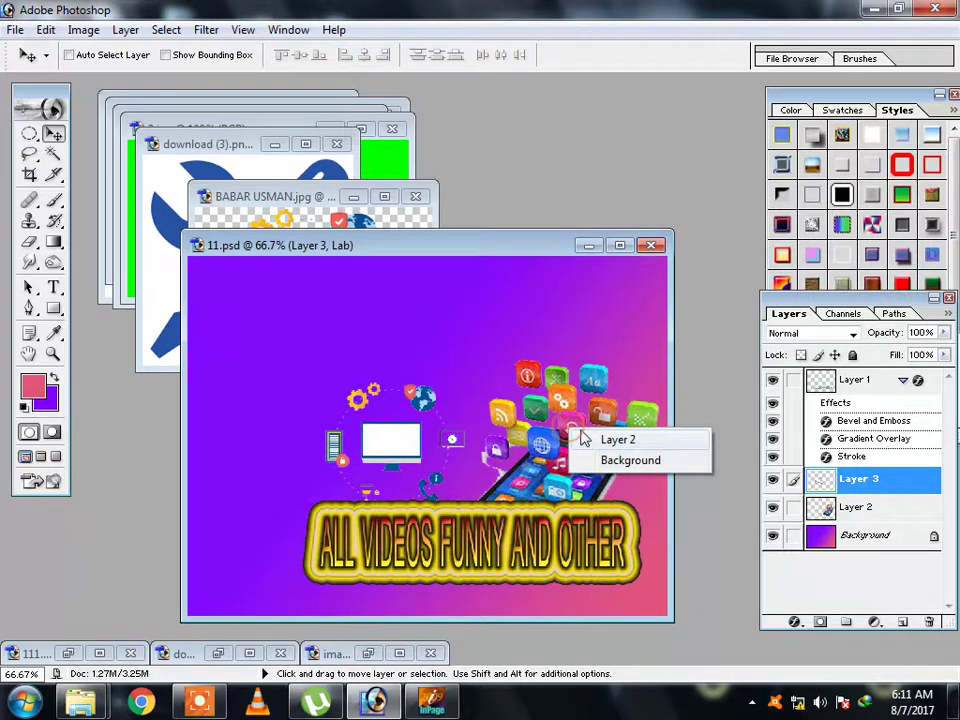
left_click(612, 439)
key("ctrl+t")
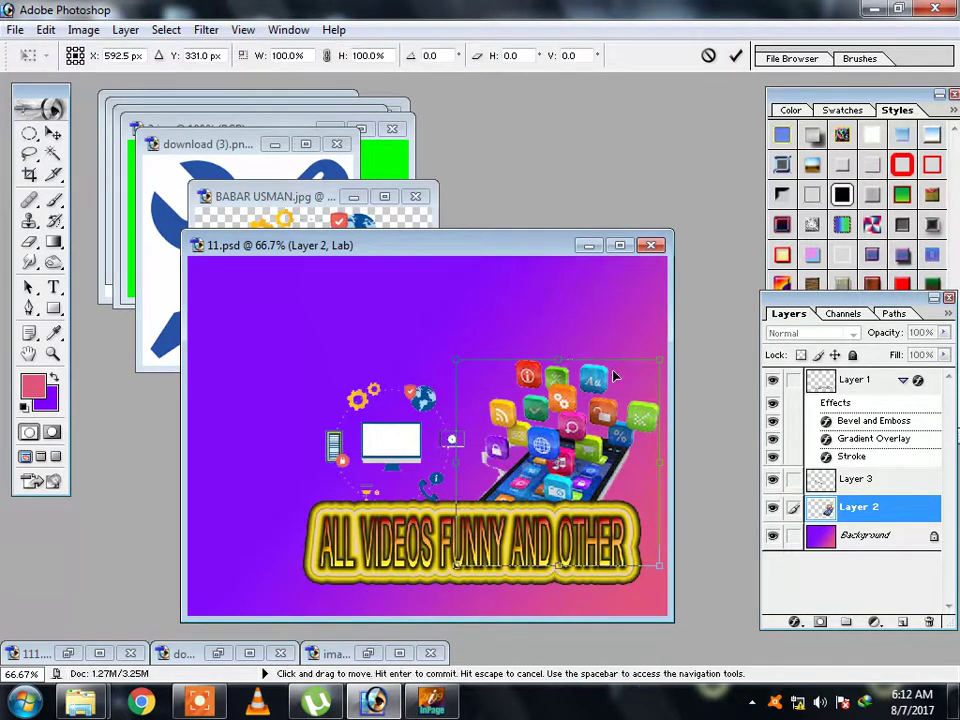
left_click_drag(659, 362, 619, 402)
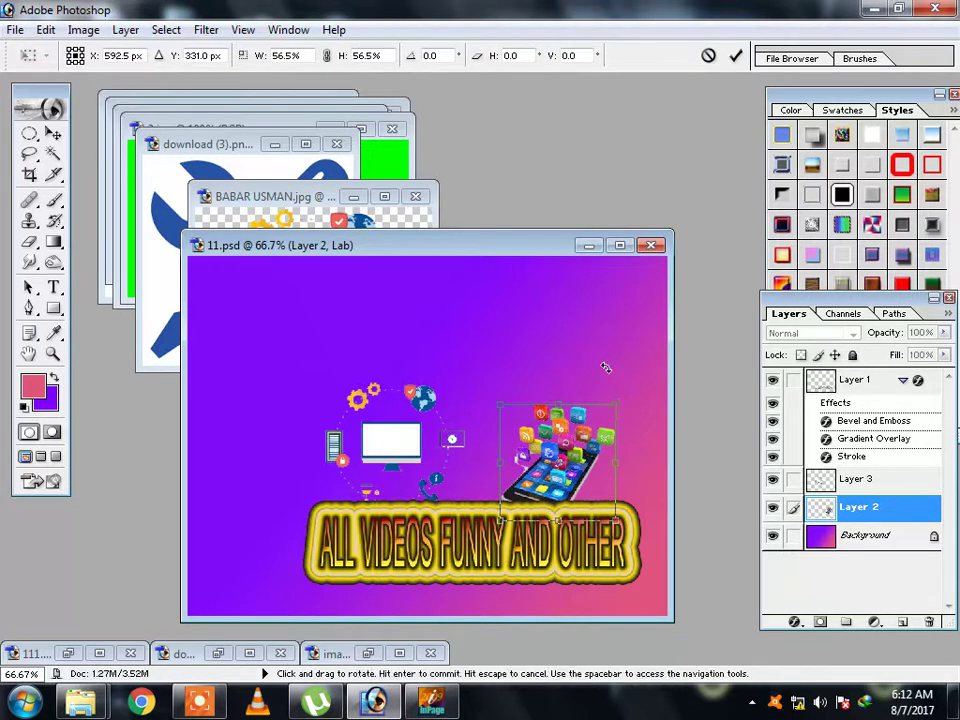
key("Return")
mouse_move(588, 431)
left_mouse_down()
mouse_move(600, 458)
mouse_move(605, 446)
left_mouse_up()
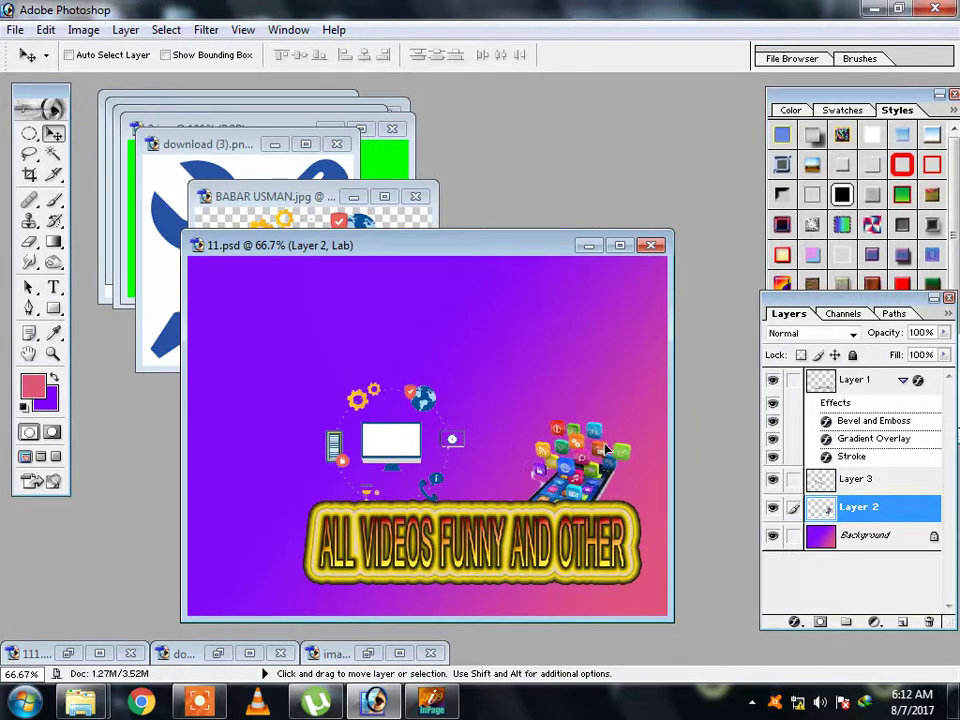
Move the computer icon cluster layer right to centre it above the heading
right_click(405, 443)
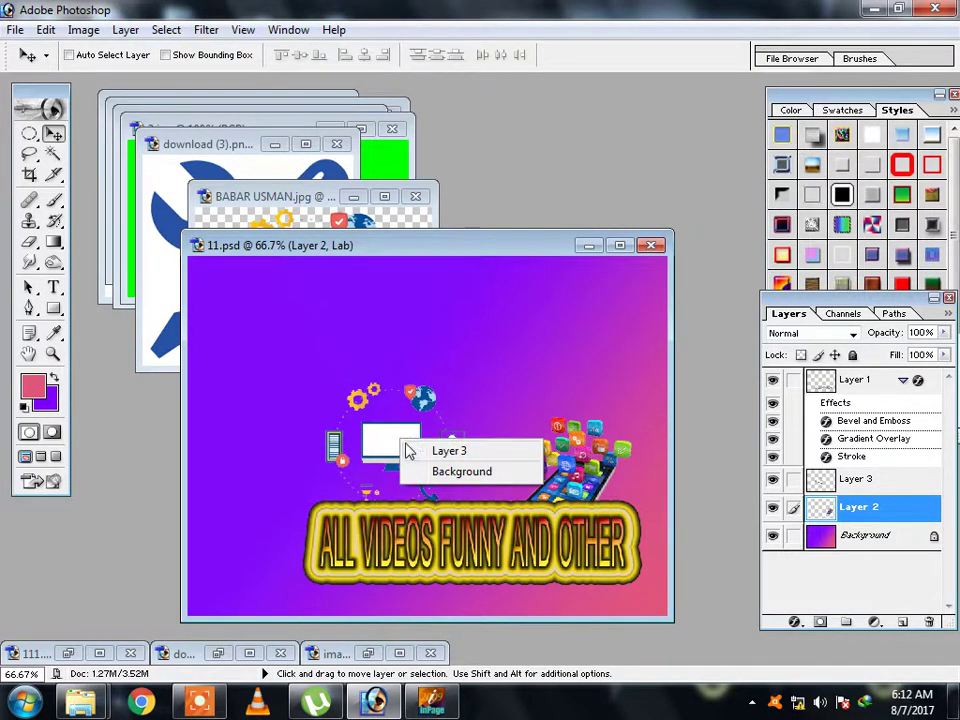
left_click(440, 450)
mouse_move(405, 443)
left_mouse_down()
mouse_move(465, 446)
mouse_move(477, 434)
left_mouse_up()
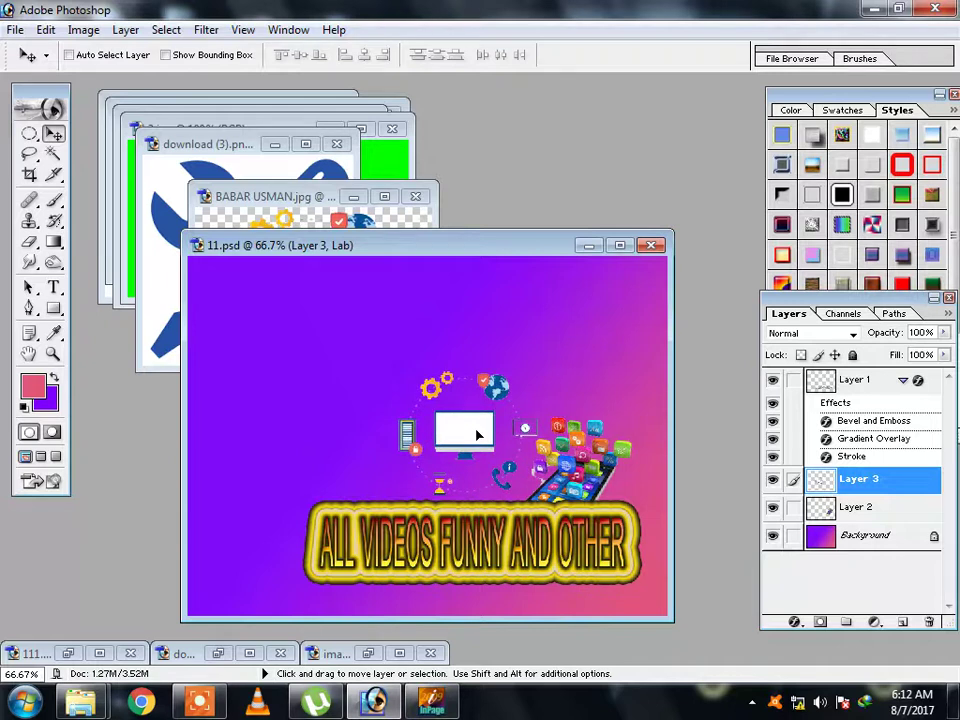
left_click_drag(477, 434, 479, 435)
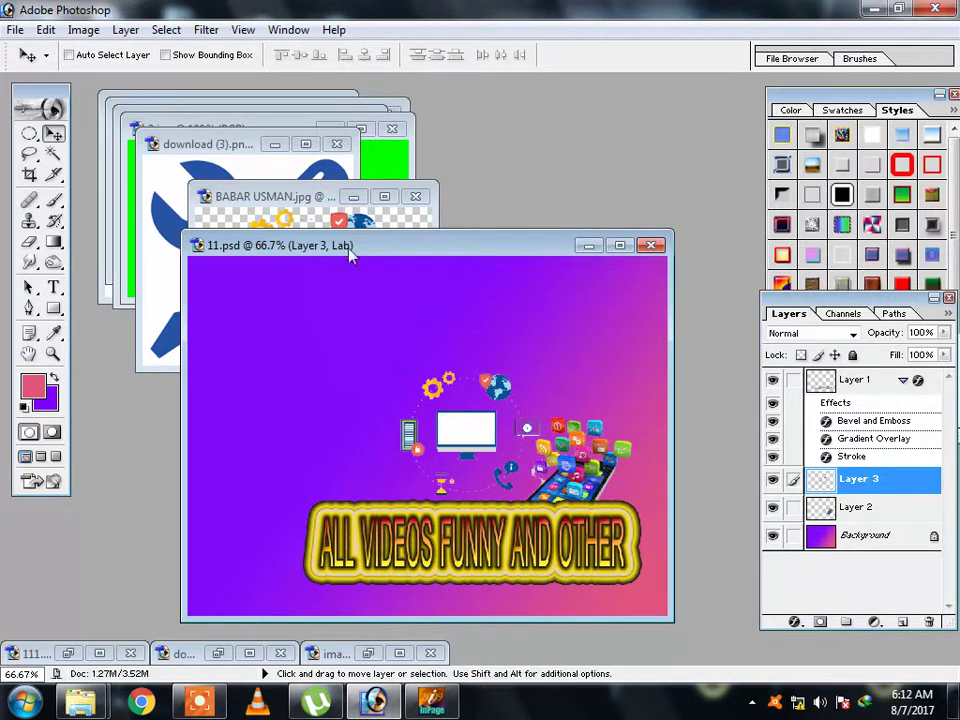
left_click(262, 196)
Close the icon source and download (3) images, minimizing others to reveal images (5).jpg
left_click(415, 196)
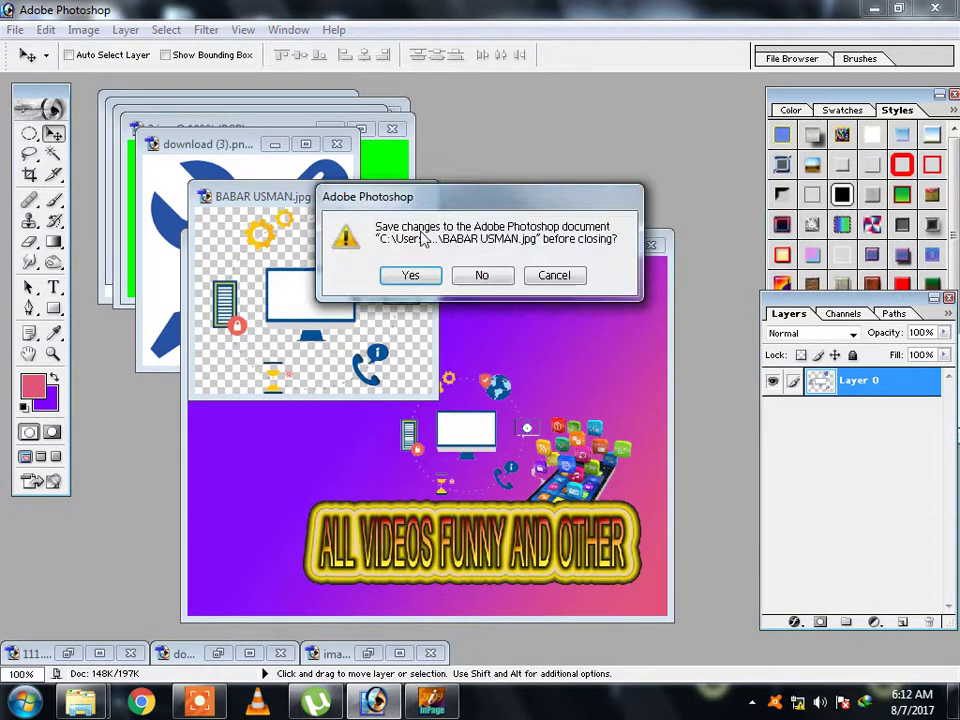
left_click(482, 275)
left_click(336, 145)
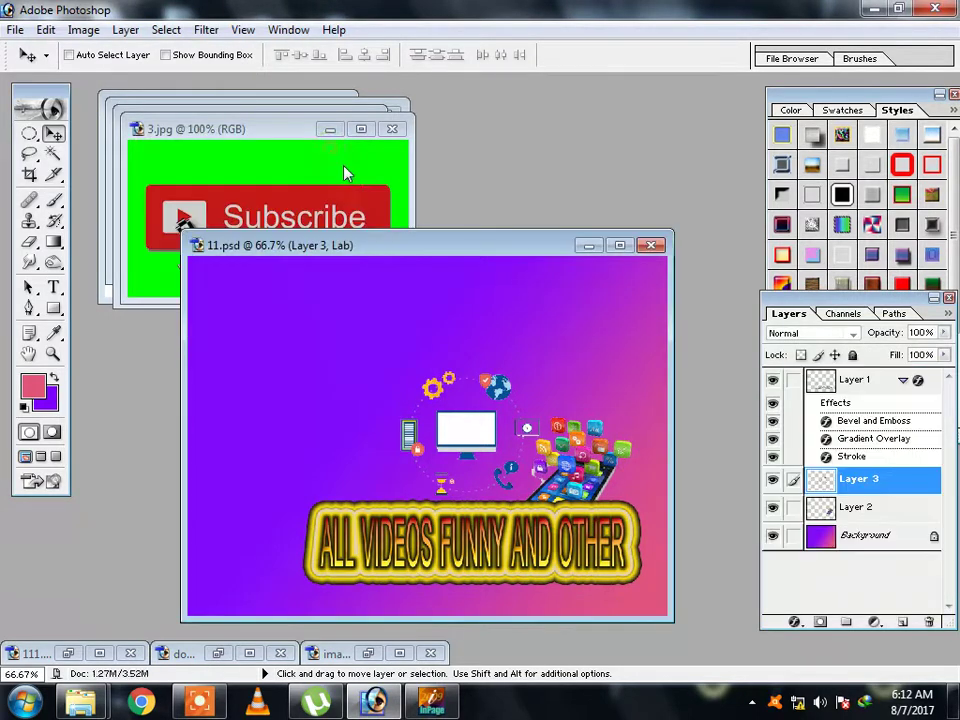
left_click(345, 173)
left_click(329, 129)
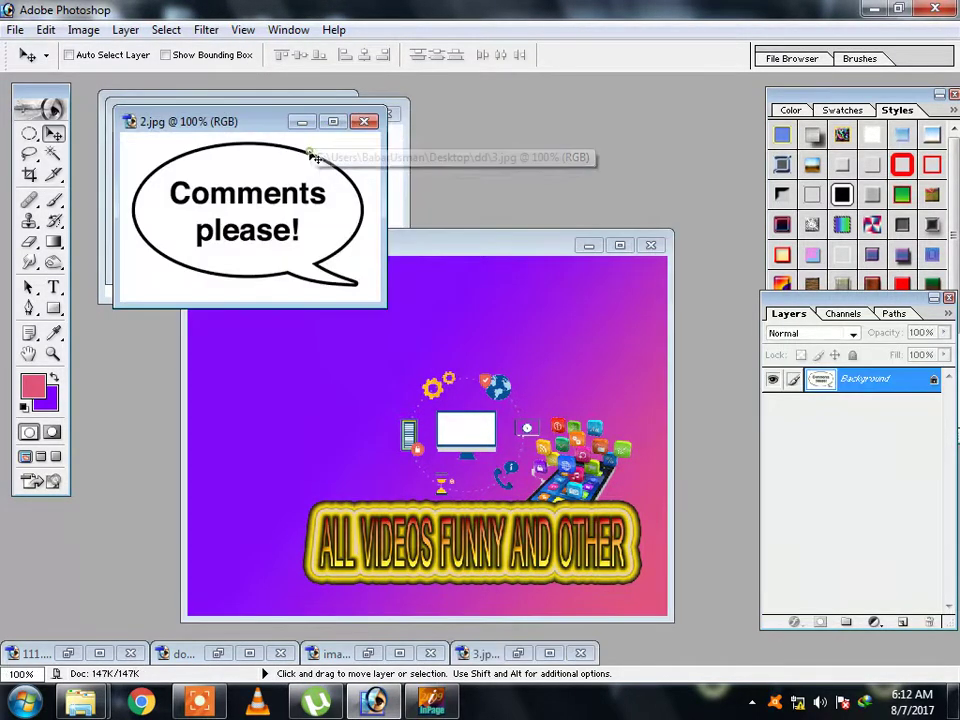
left_click(302, 123)
left_click(324, 114)
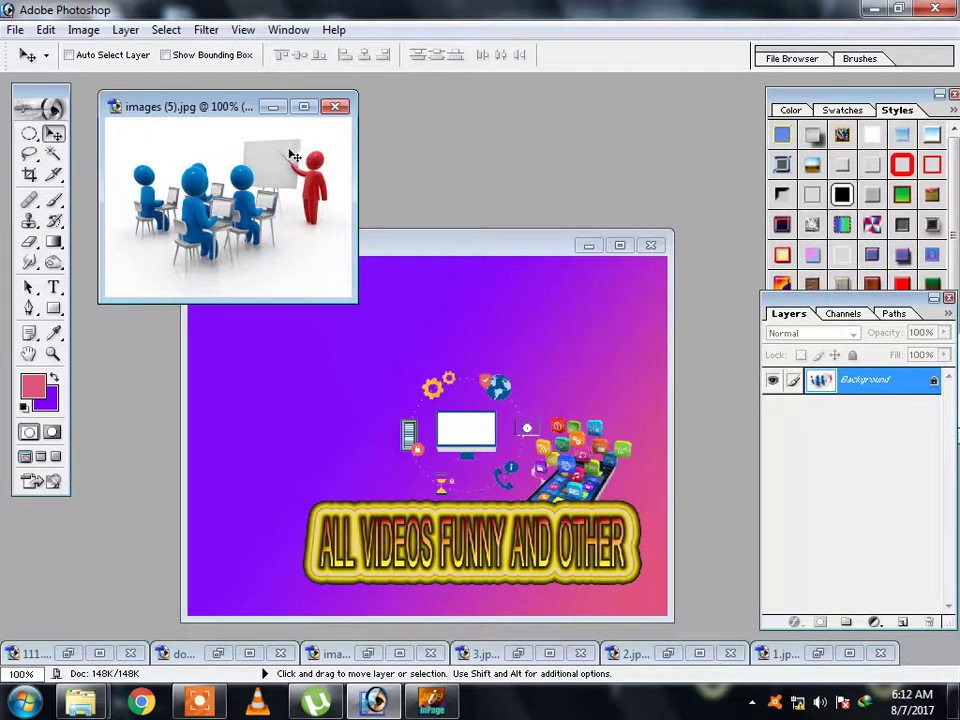
Unlock the figures image's Background as Layer 0 and magic-wand its white surroundings
double_click(891, 390)
left_click(610, 320)
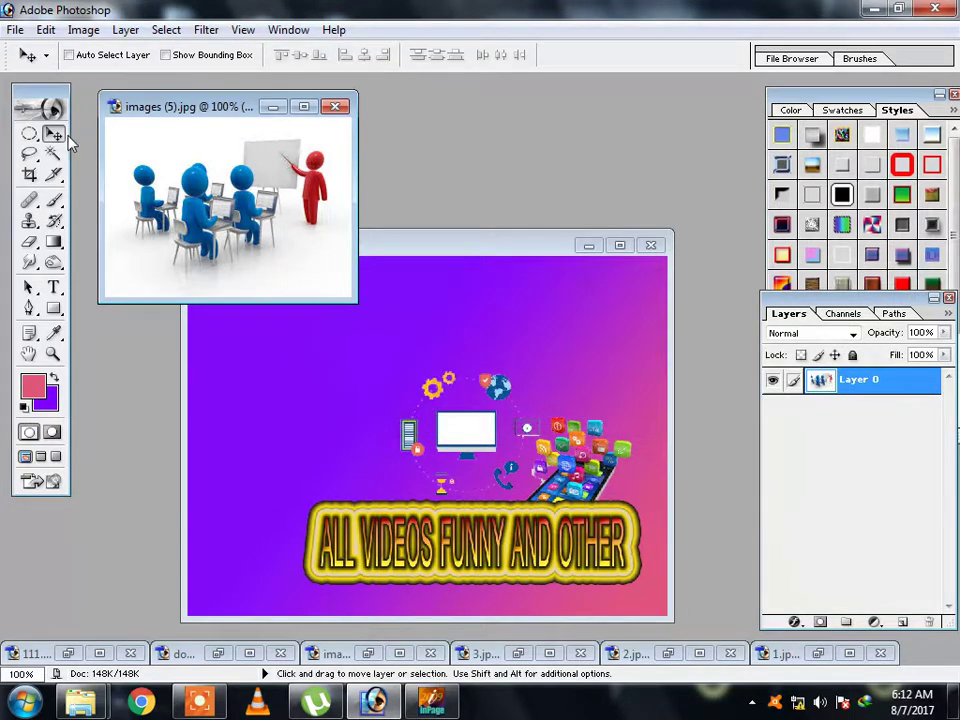
left_click(53, 155)
left_click(346, 273)
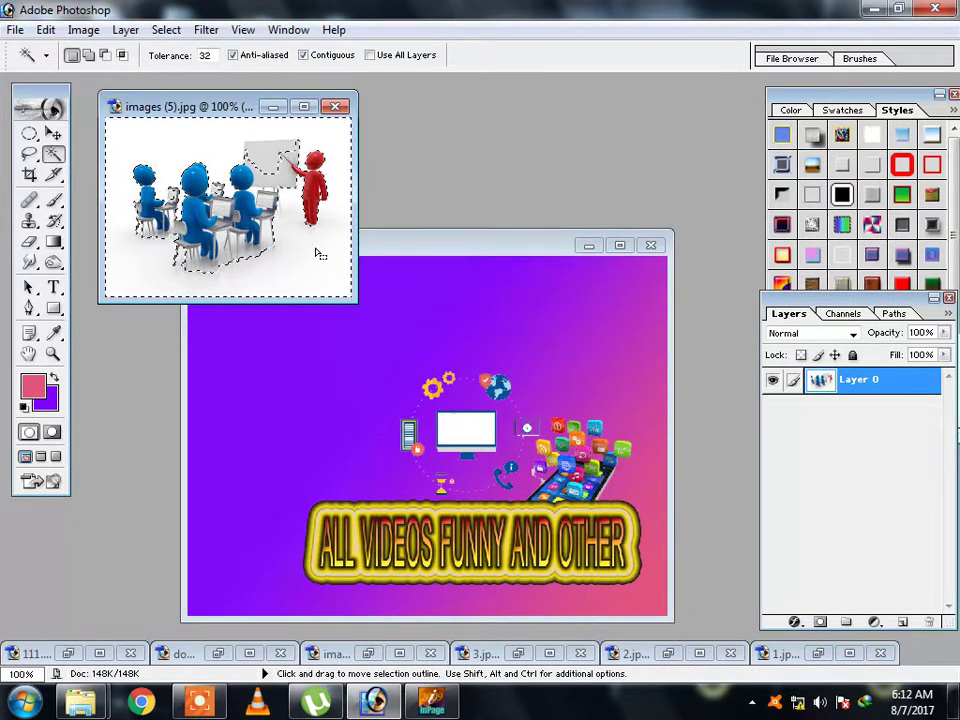
Delete the selected white background around the classroom figures, undoing and redoing the deletion once
key("Delete")
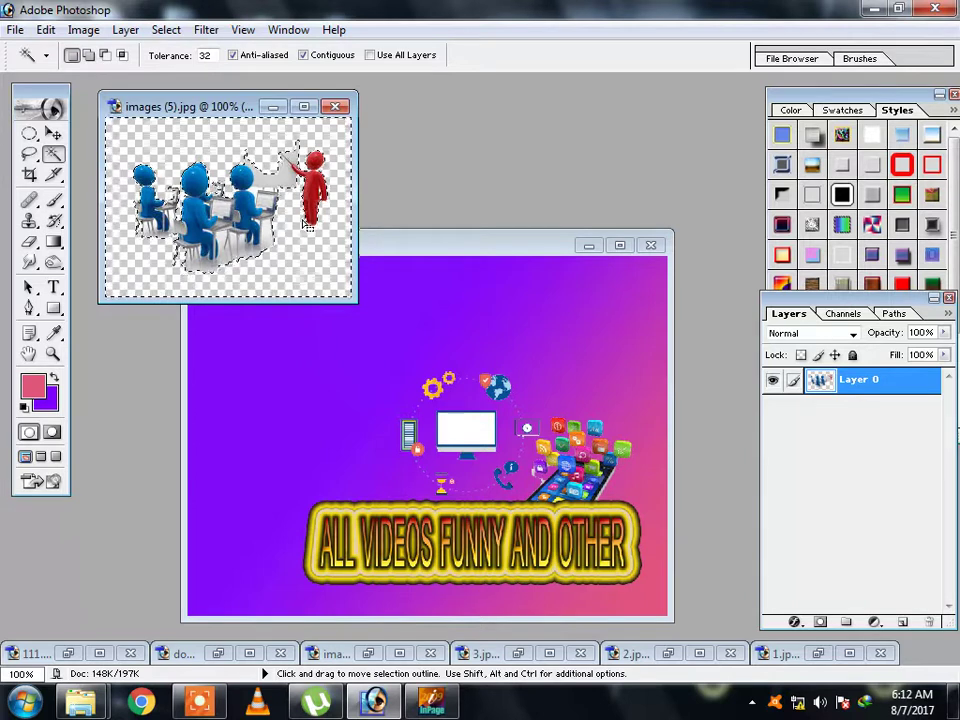
key("ctrl+z")
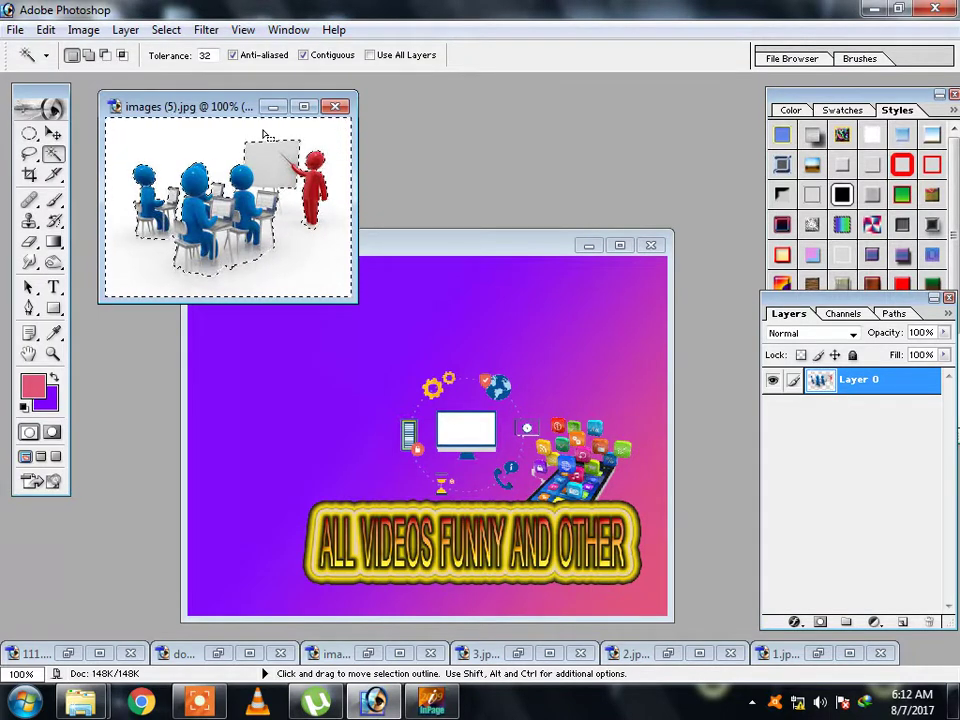
key("Delete")
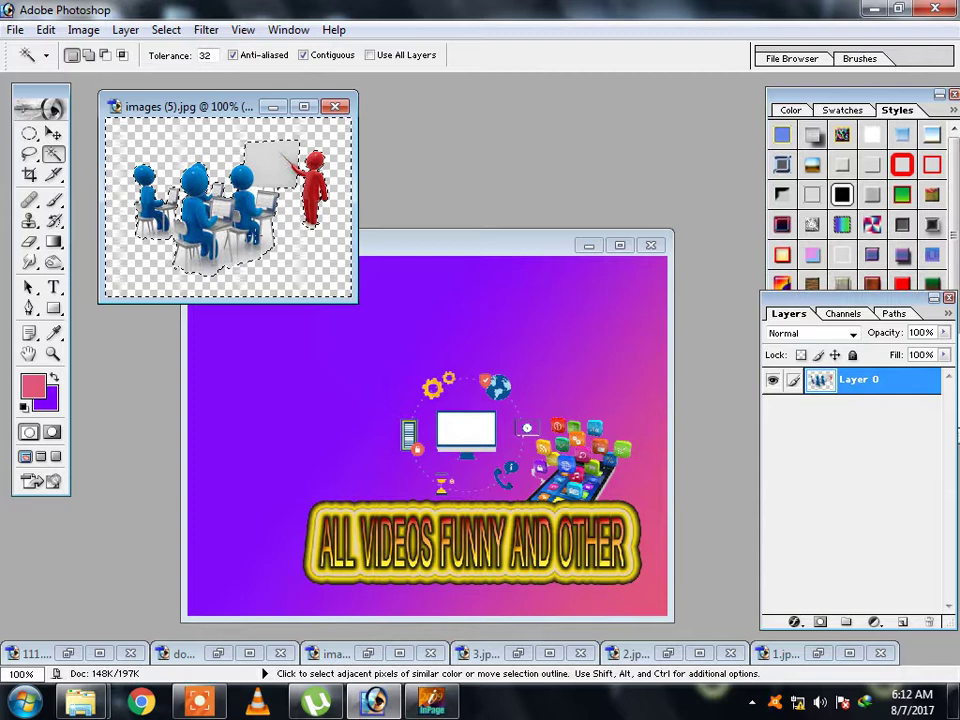
Magic Wand-select and remove the leftover white patches under and beside the figures
left_click(250, 252)
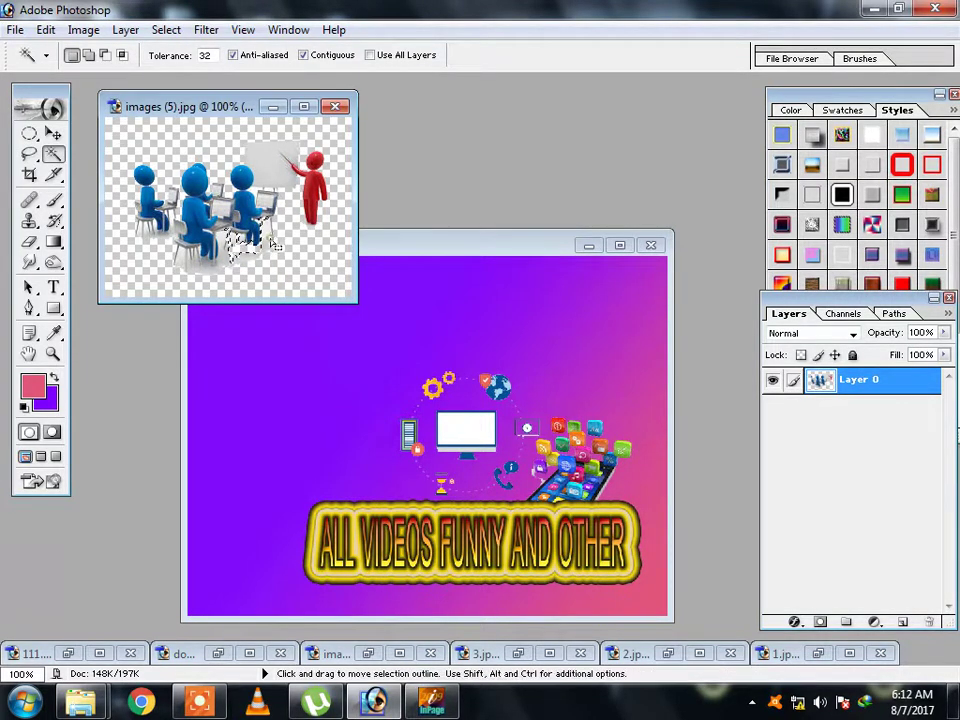
left_click(205, 252)
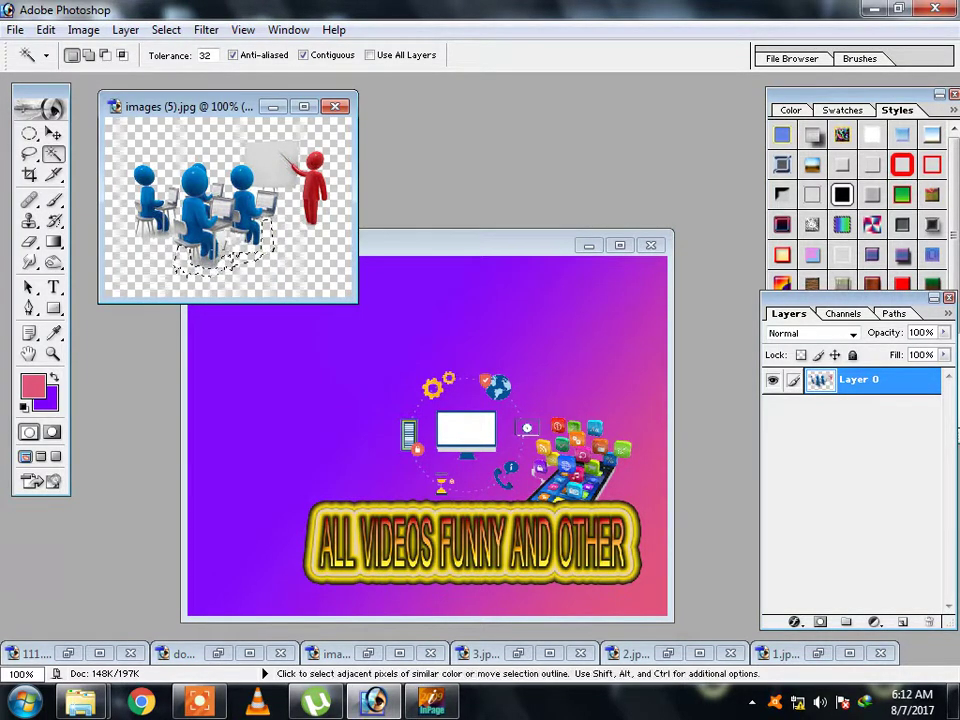
left_click(225, 252)
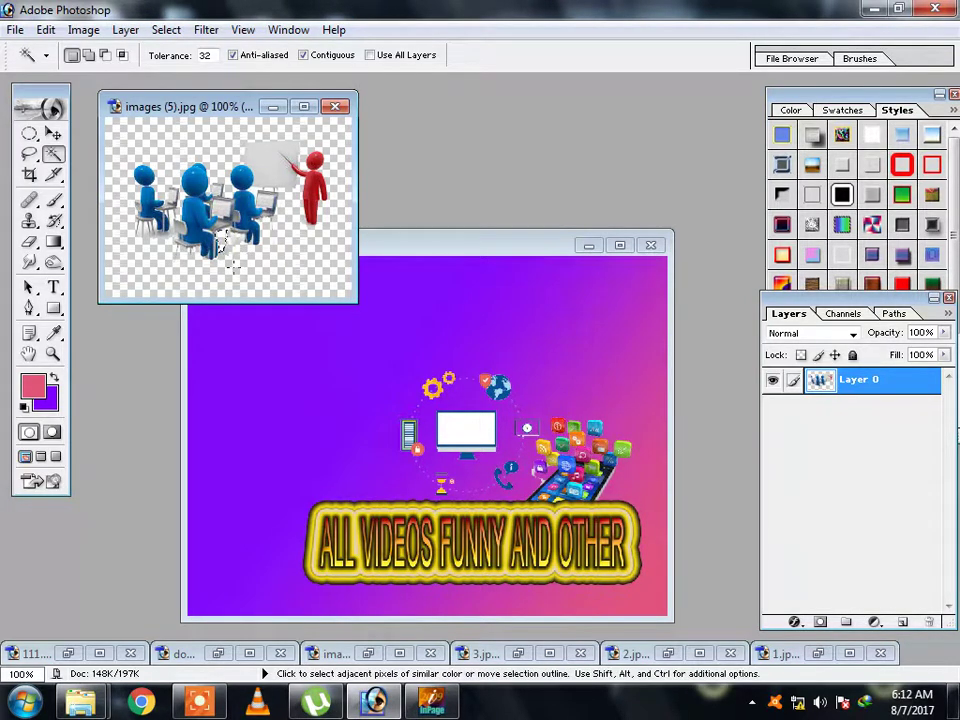
left_click(163, 246)
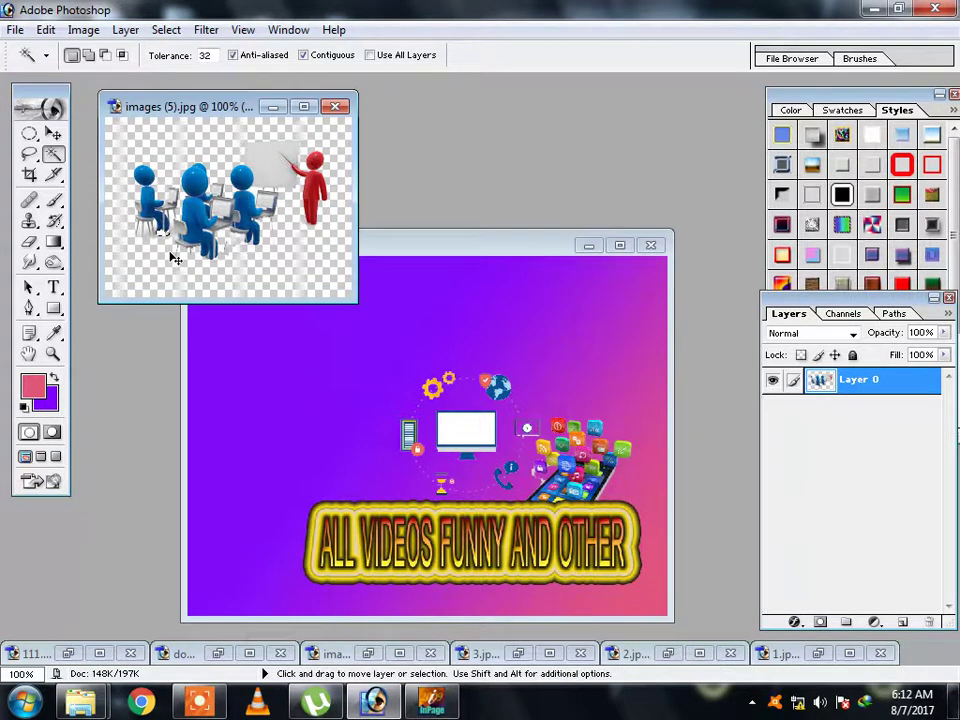
left_click(53, 133)
Drag the figures into 11.psd and scale them up to about 165 percent
mouse_move(182, 152)
left_mouse_down()
mouse_move(432, 405)
mouse_move(437, 487)
mouse_move(594, 486)
mouse_move(367, 357)
mouse_move(320, 368)
mouse_move(300, 340)
mouse_move(318, 452)
mouse_move(316, 369)
left_mouse_up()
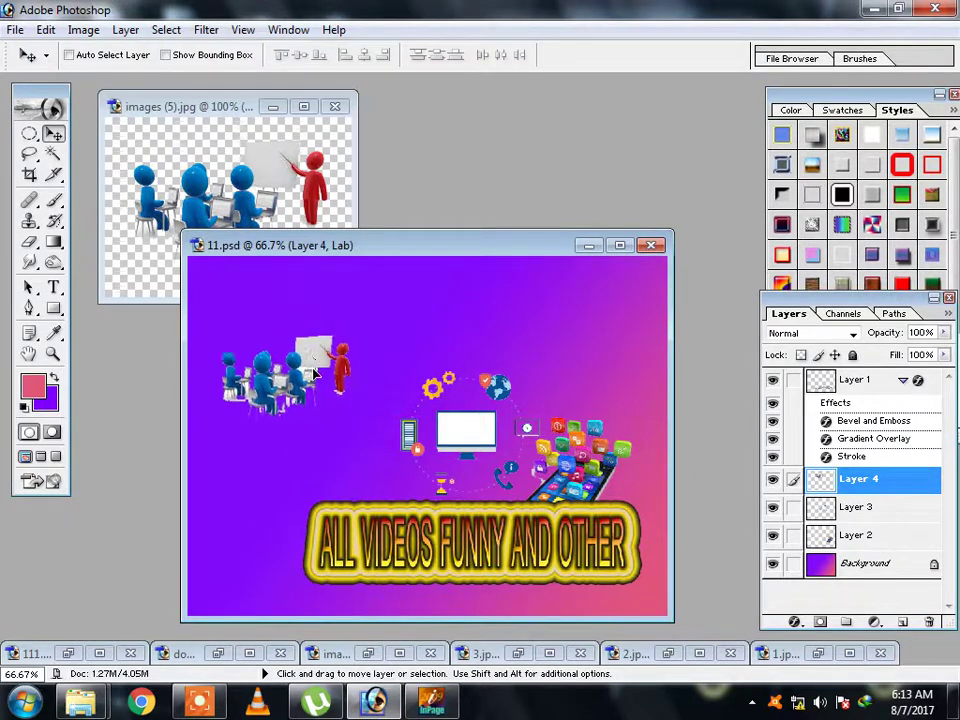
key("ctrl+t")
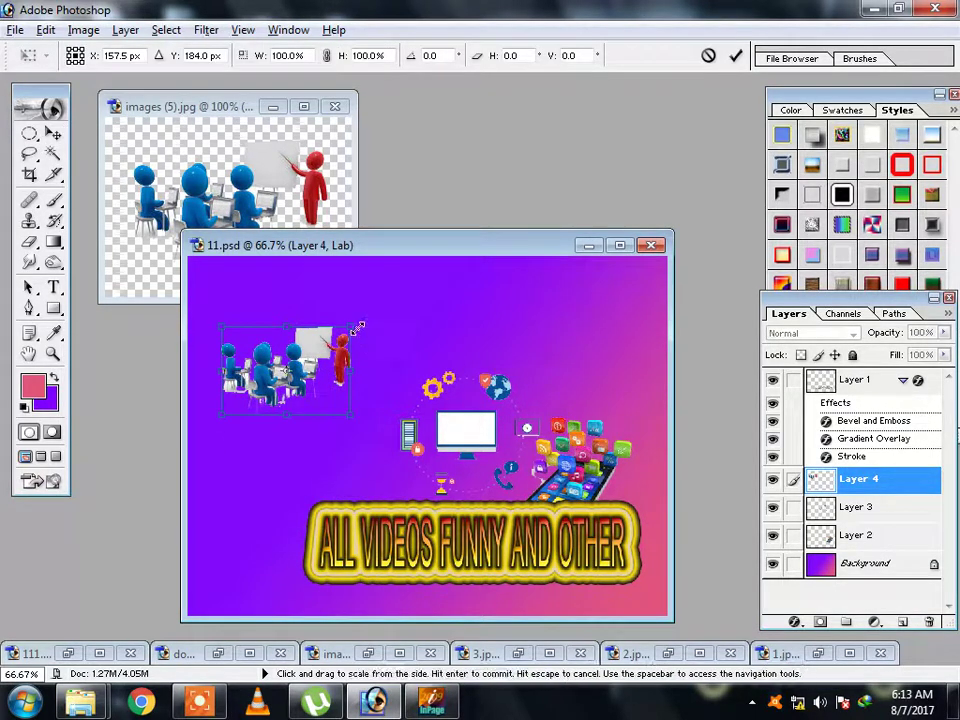
left_click_drag(349, 327, 392, 294)
left_click_drag(300, 370, 352, 372)
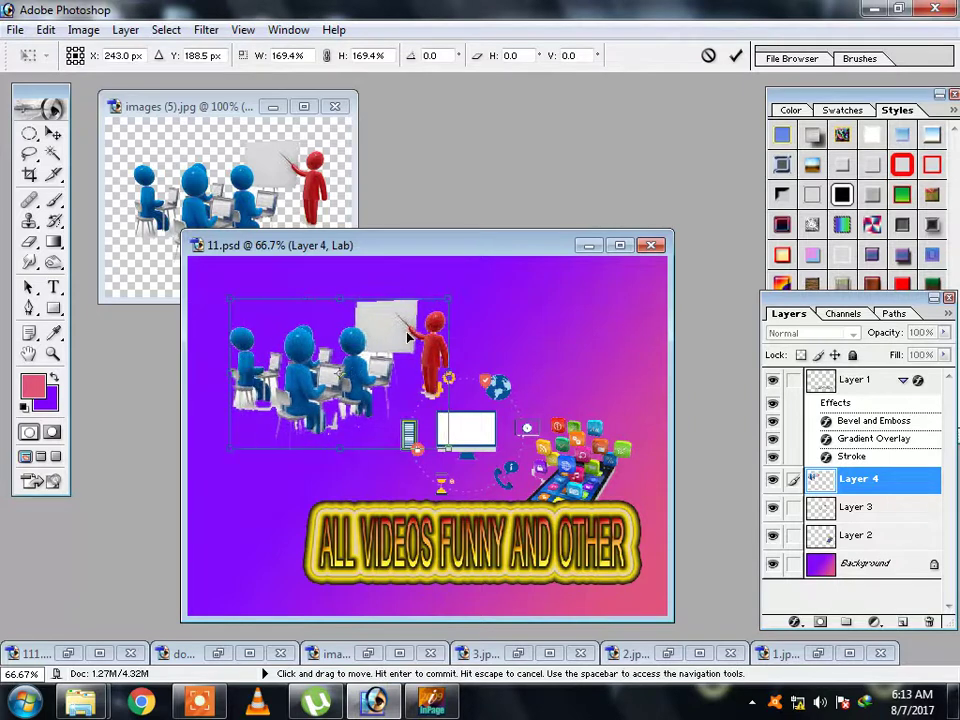
key("Return")
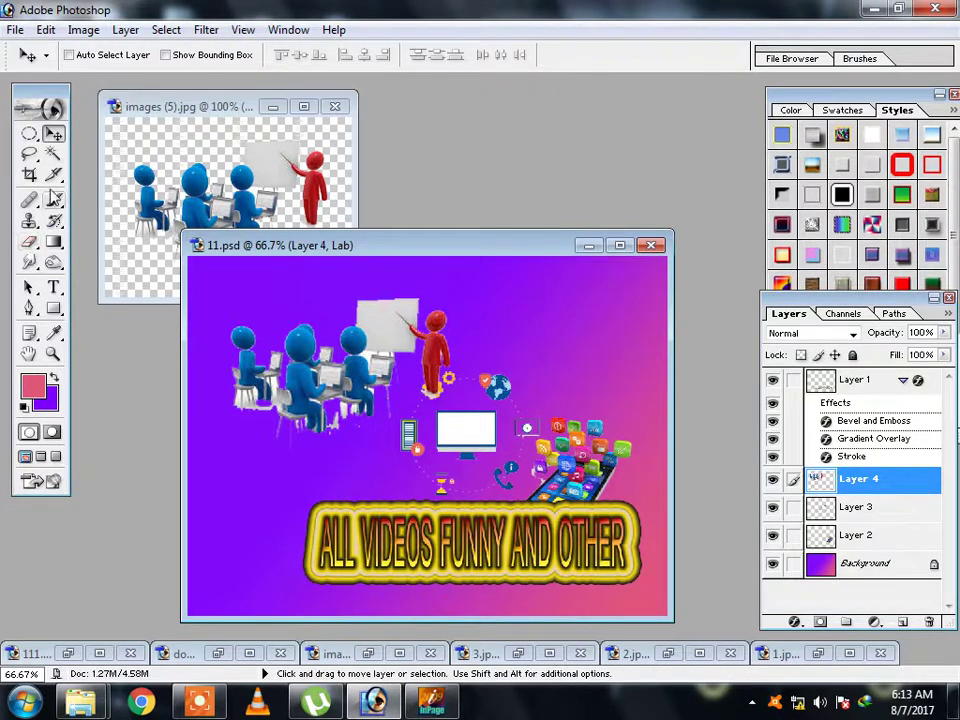
Check the empty area around the figures, then move them up toward the top-left corner
left_click(53, 155)
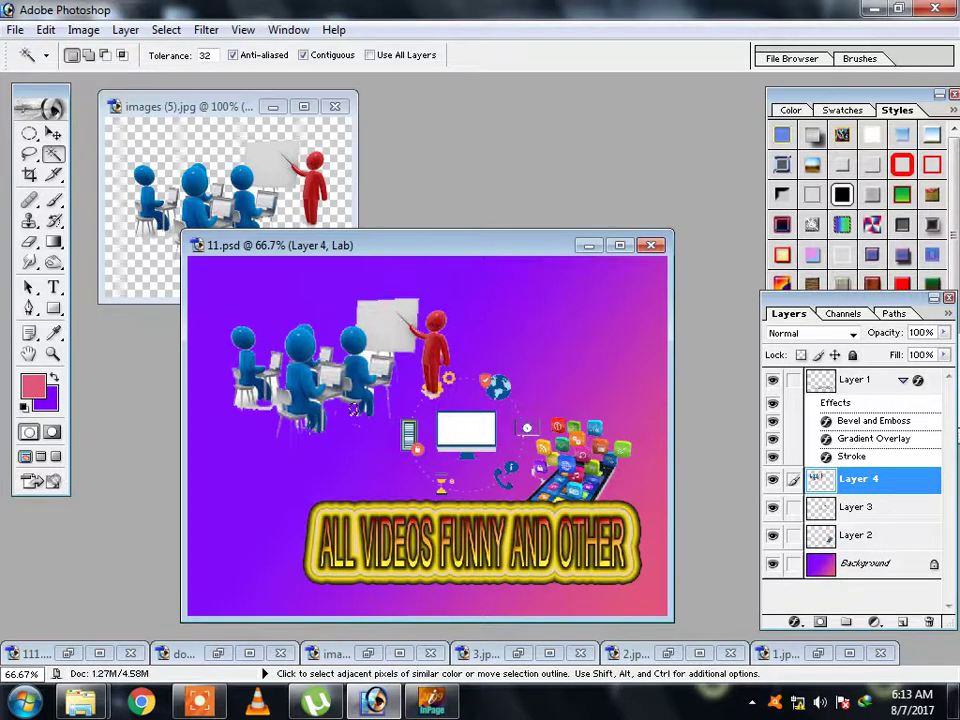
left_click(313, 428)
left_click(356, 430)
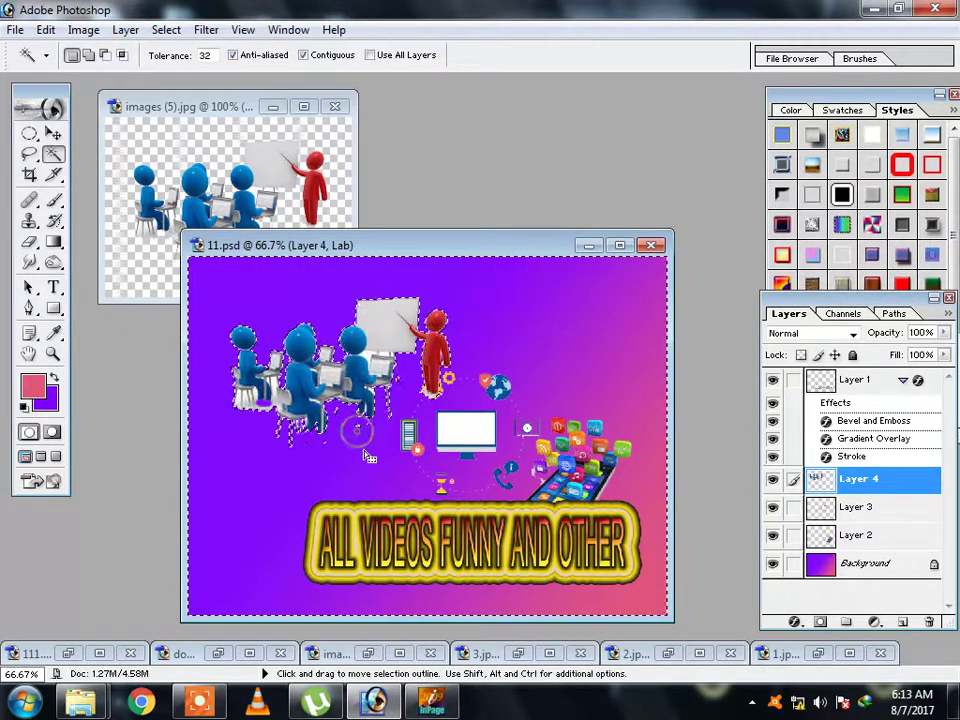
key("ctrl+d")
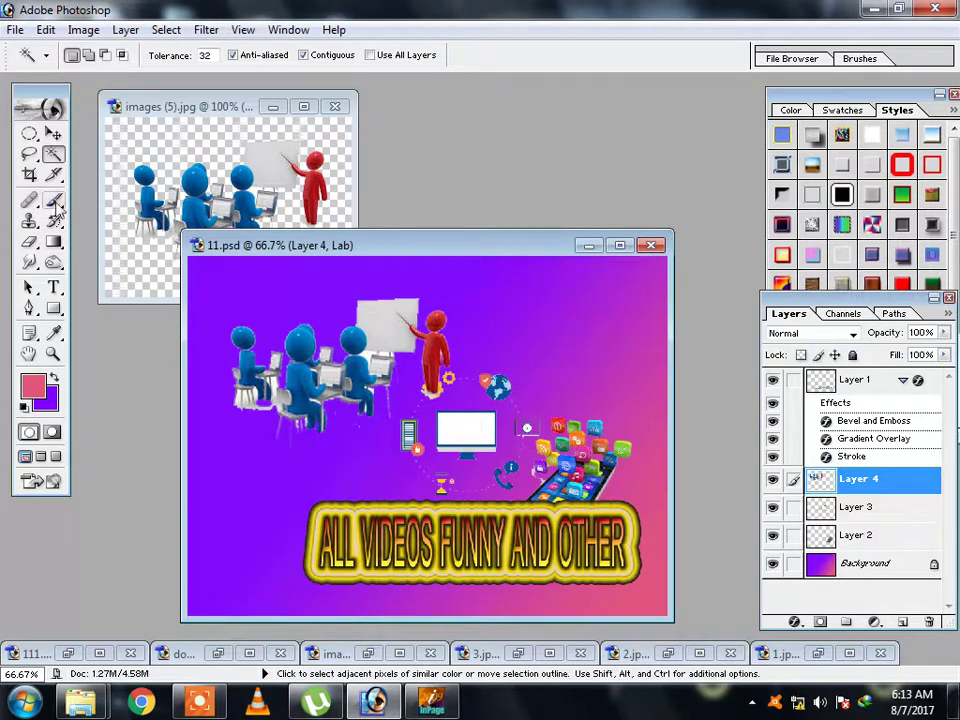
left_click(57, 137)
left_click_drag(352, 381, 318, 358)
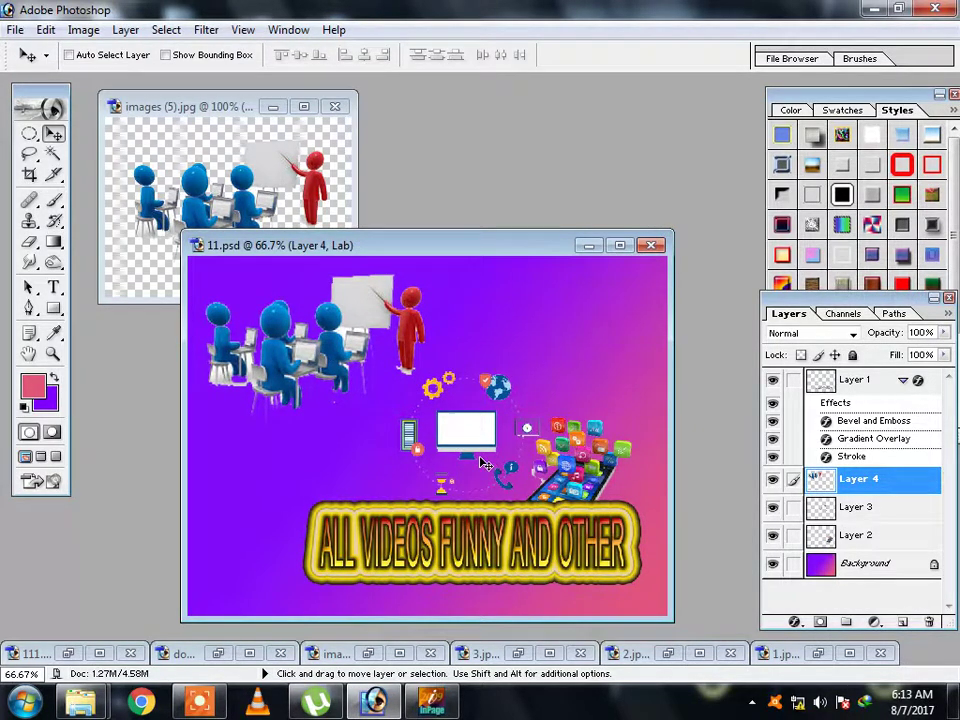
Close the figures image unsaved and the YouTube/Android image, then minimize Photoshop to show the dd folder
left_click(335, 106)
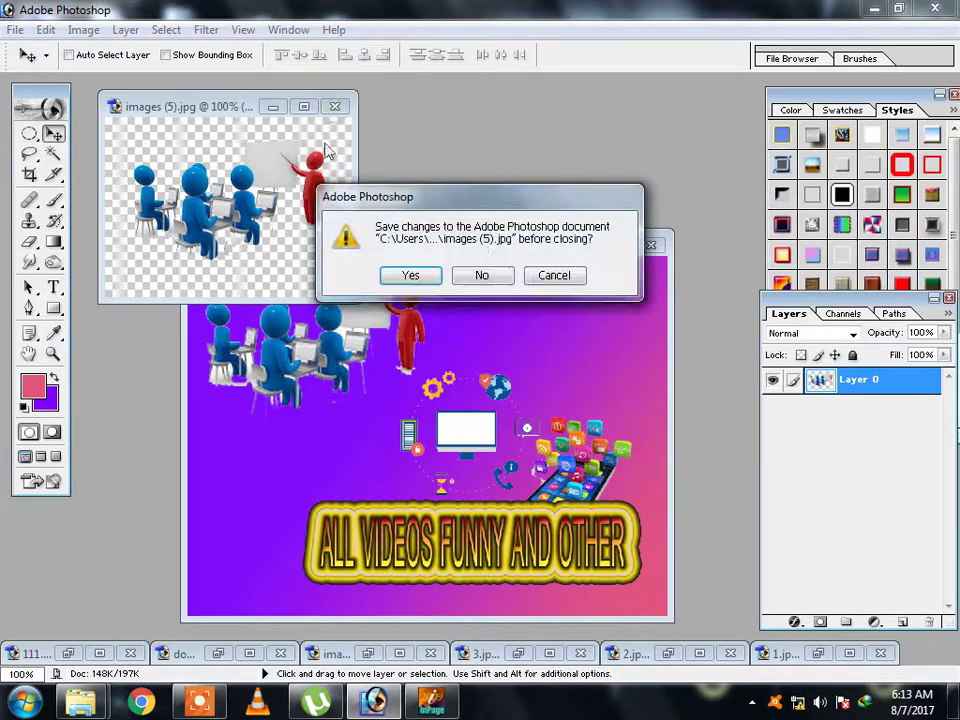
left_click(480, 274)
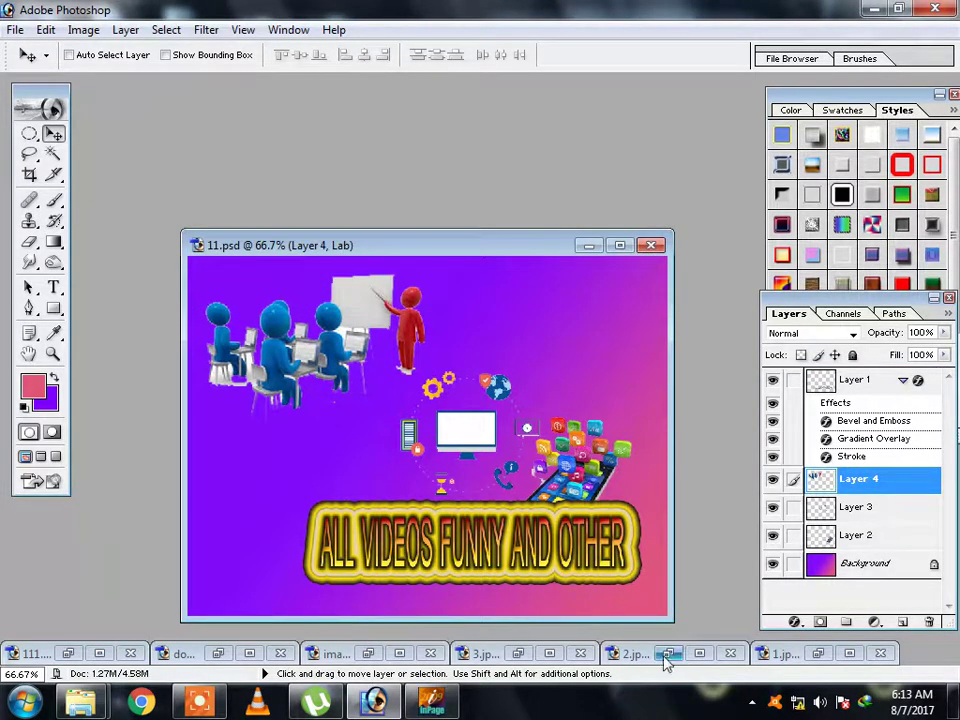
left_click(664, 656)
left_click(518, 653)
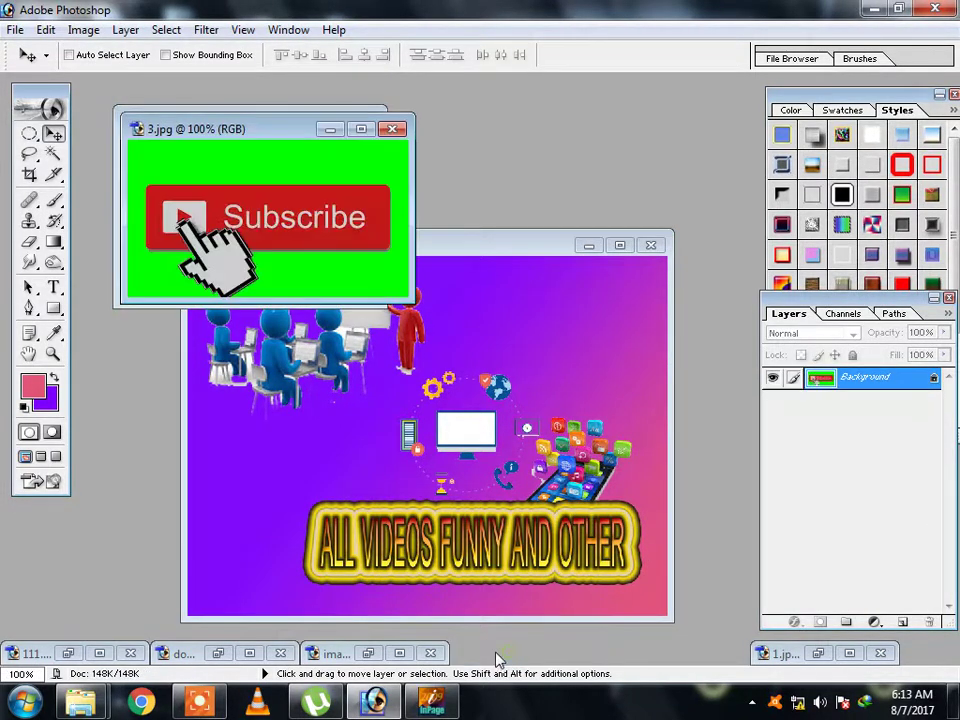
left_click(368, 653)
left_click(218, 653)
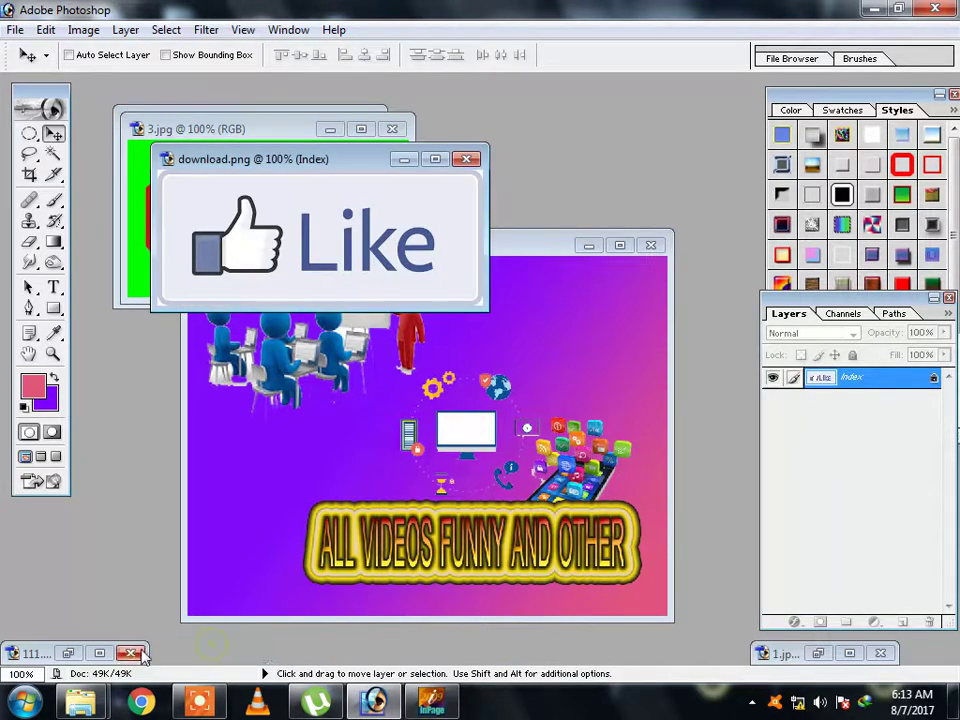
left_click(68, 653)
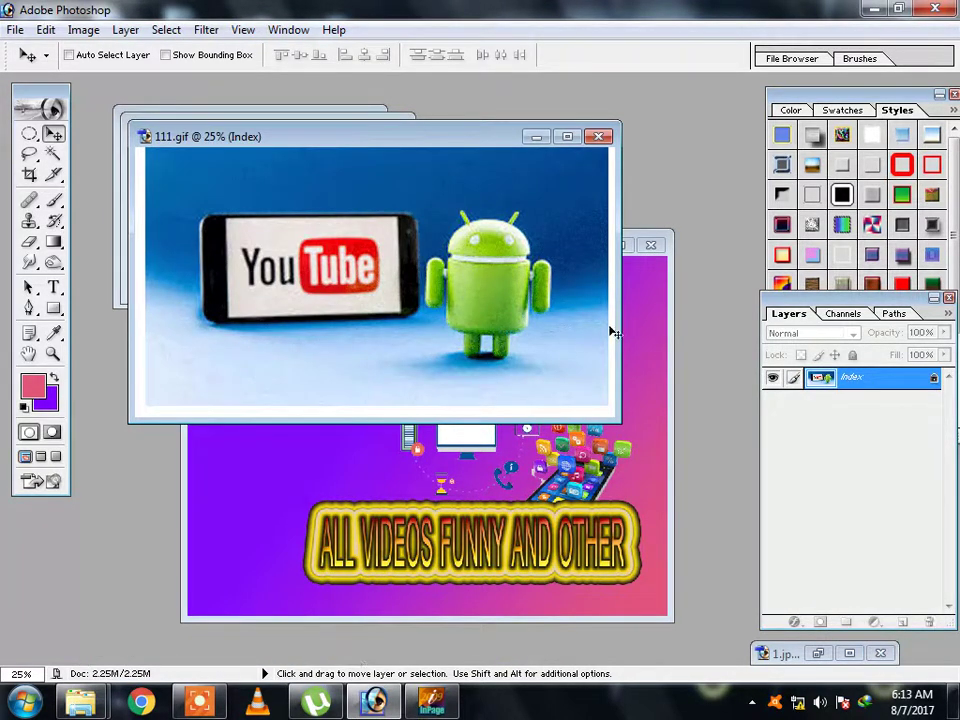
left_click(599, 137)
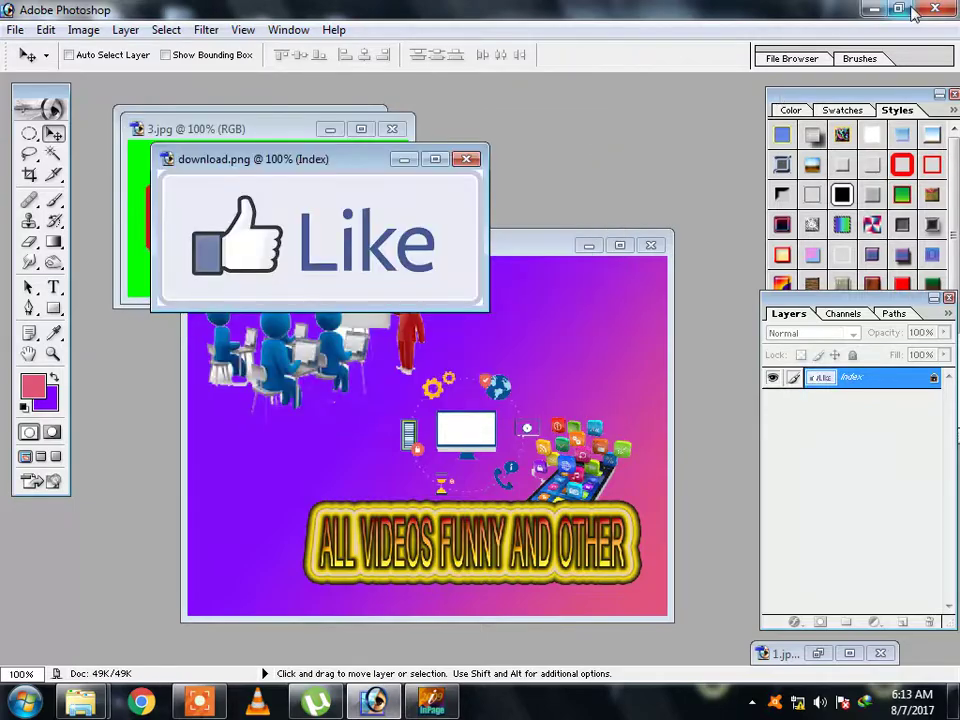
left_click(874, 9)
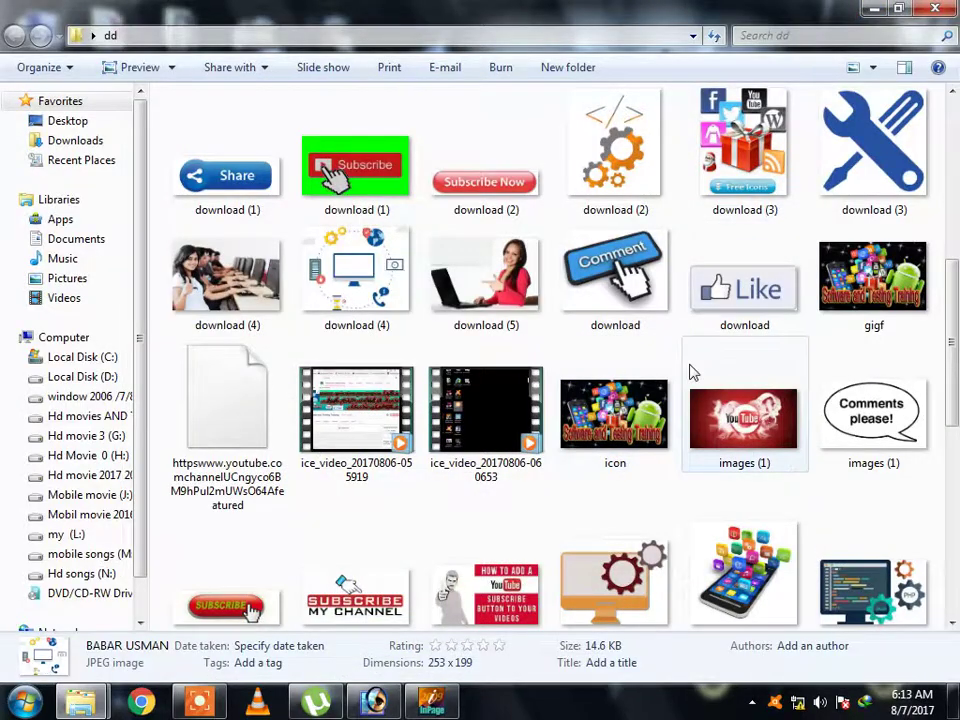